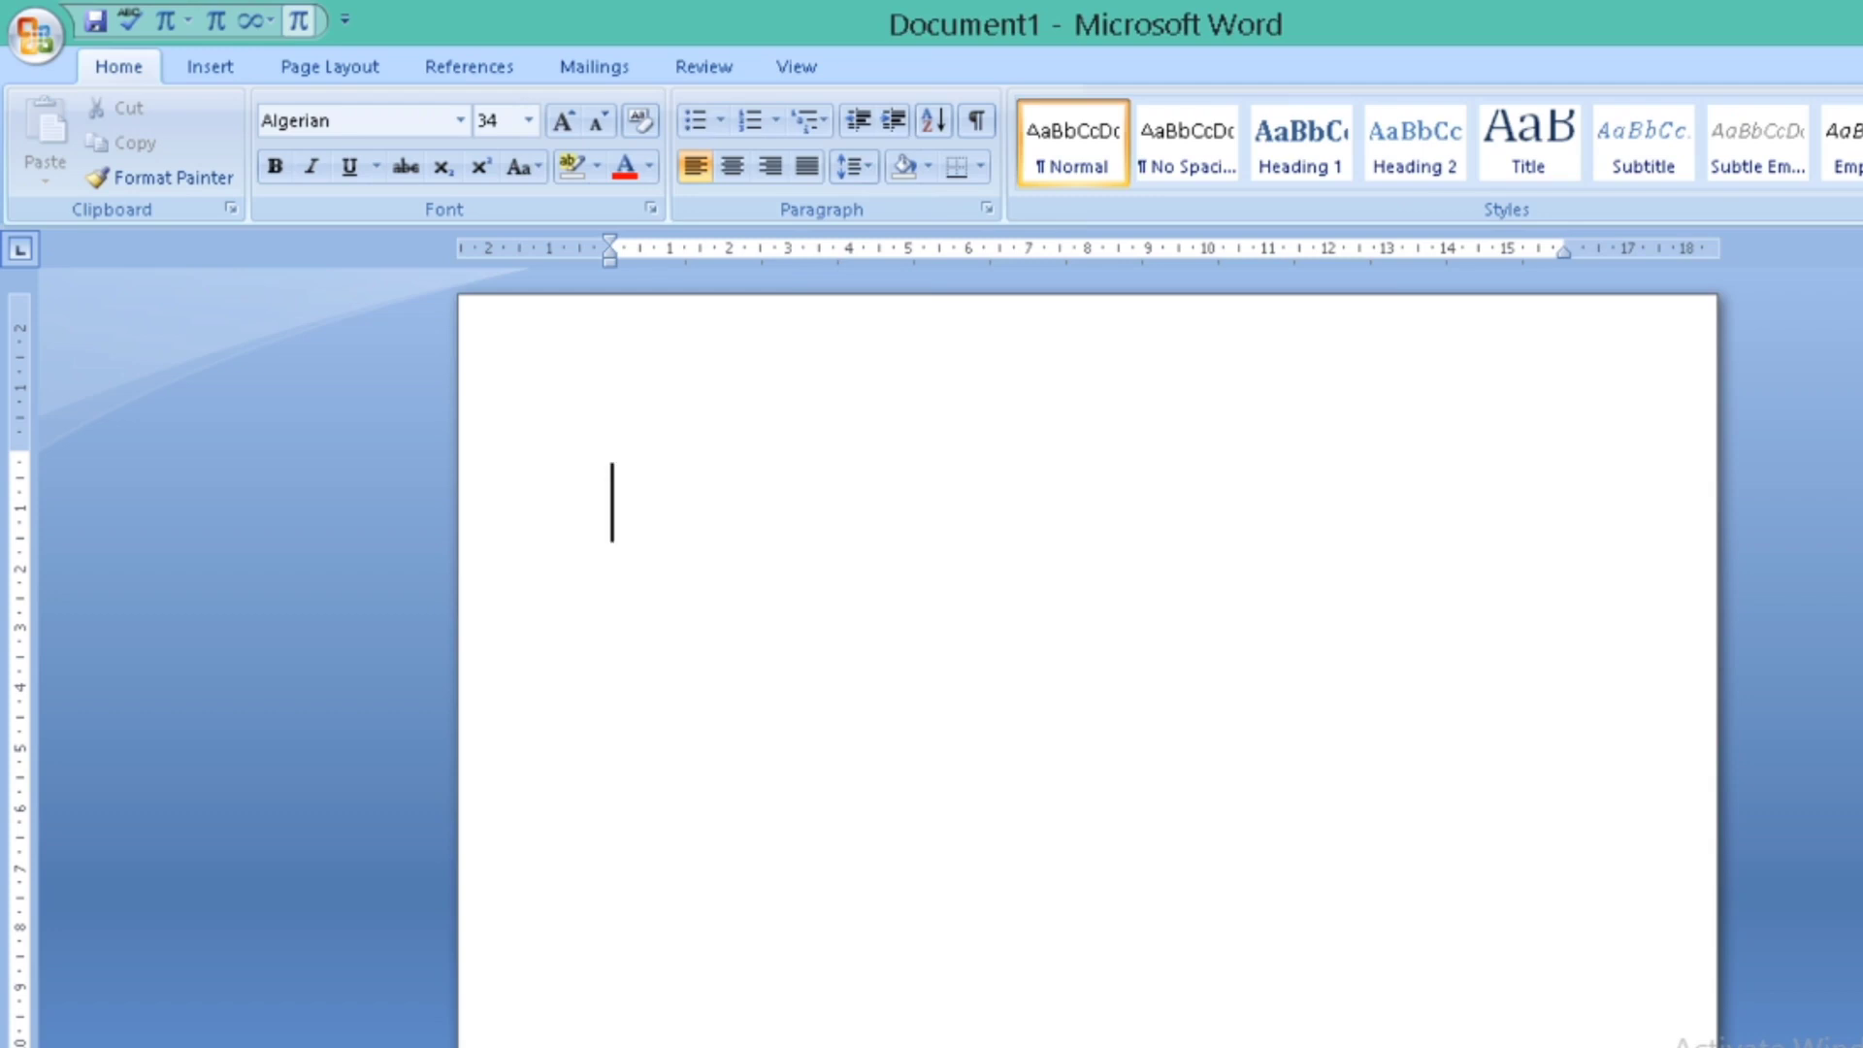
- Write the line "I love india" at the start of the blank document
text(I L)
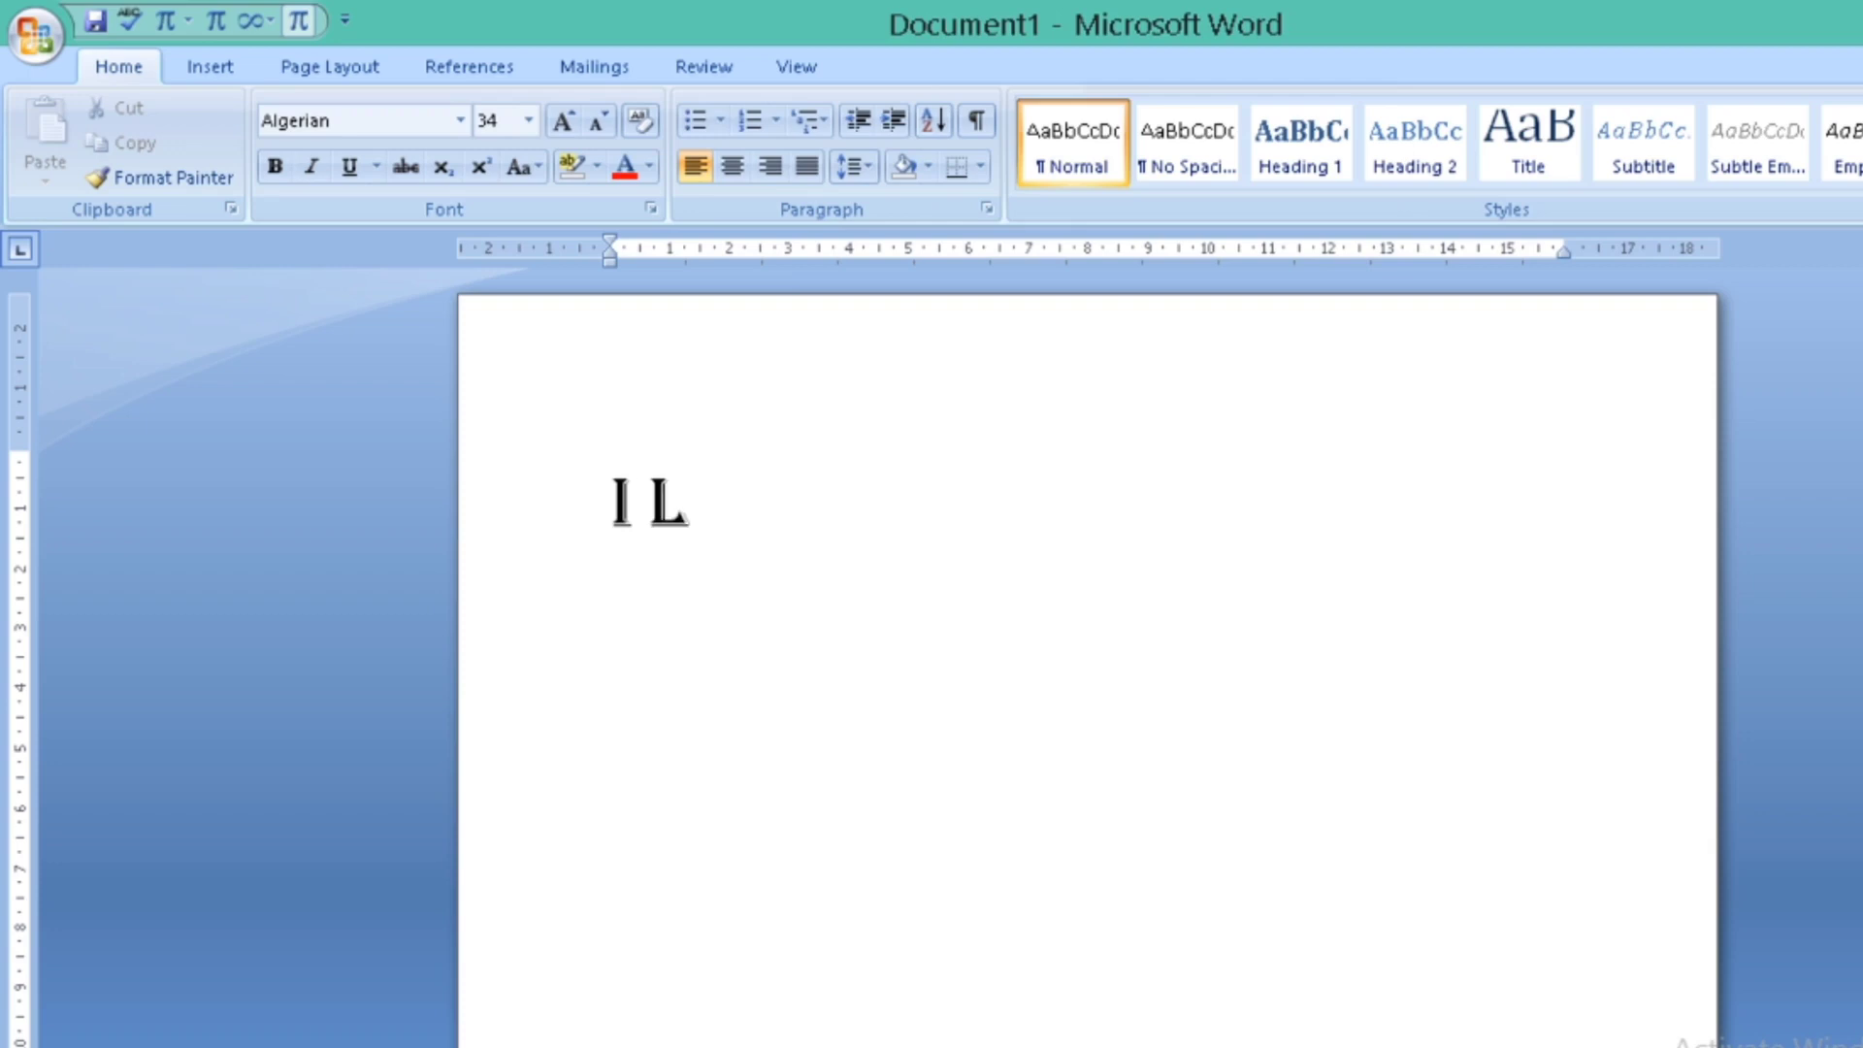
text(OVE INDIA)
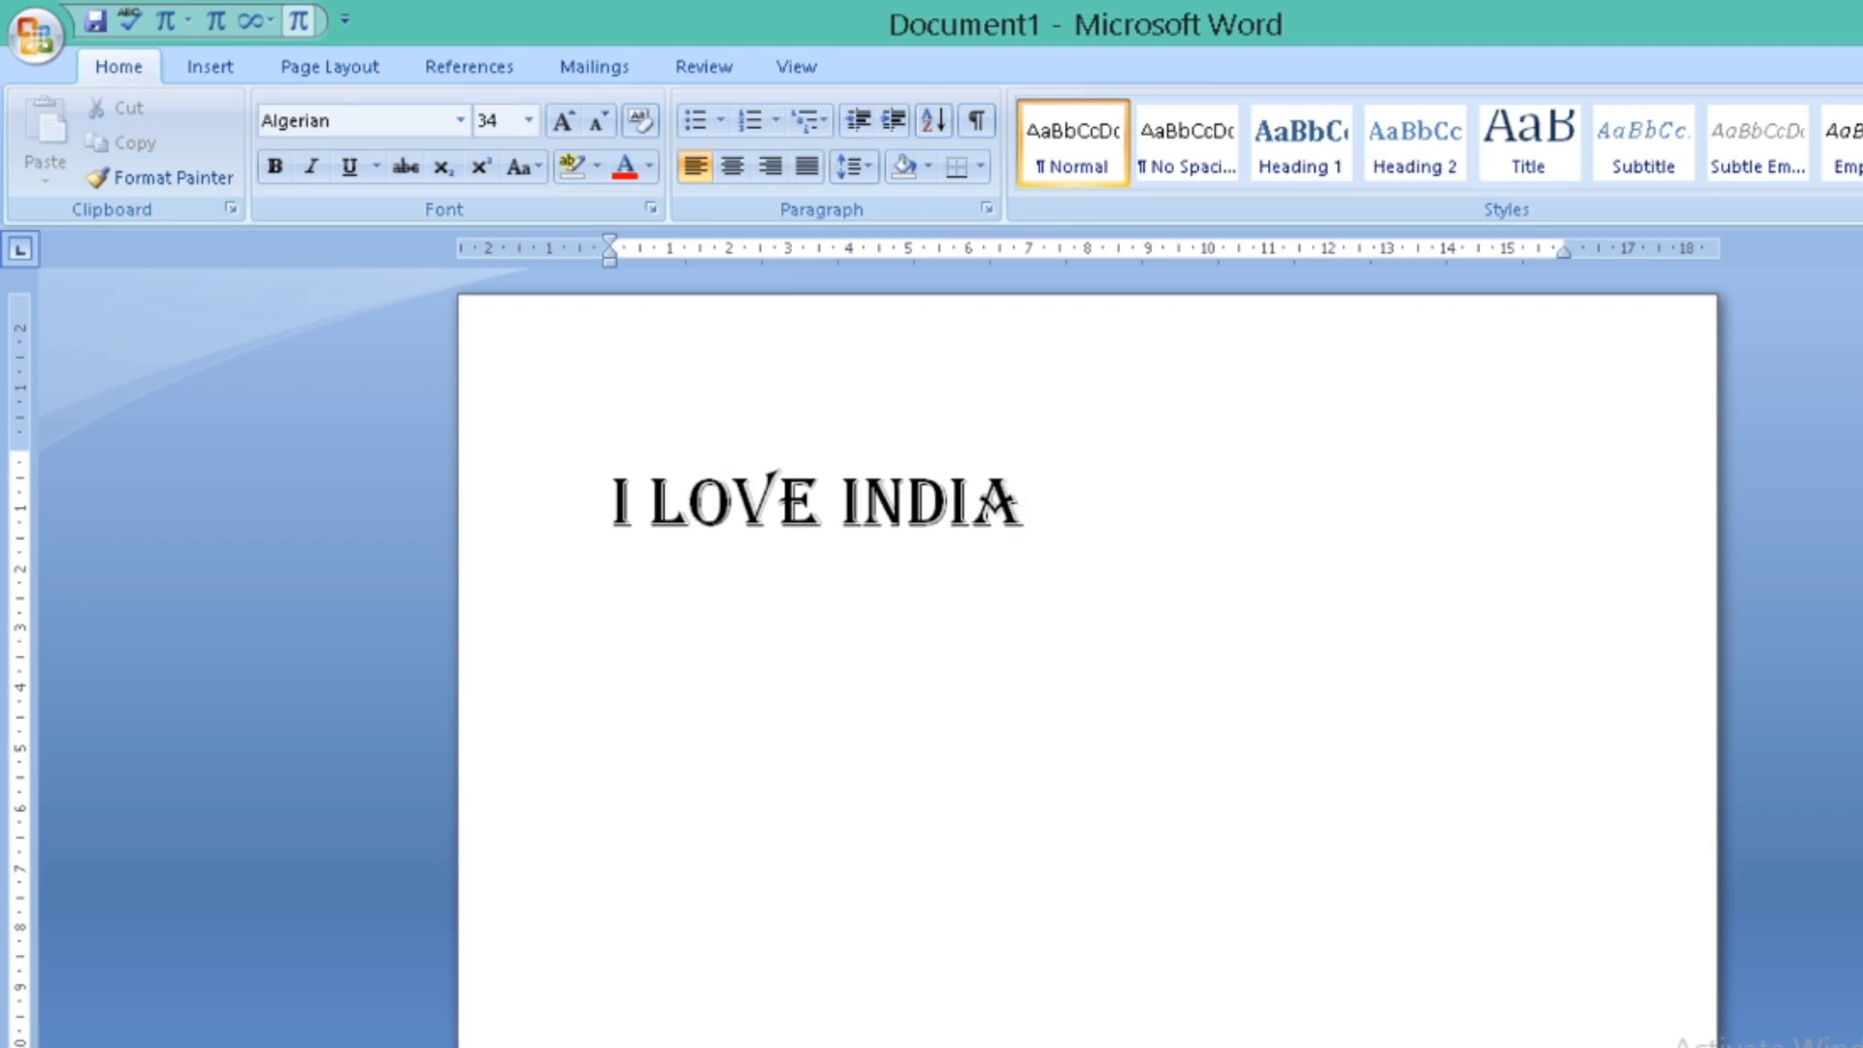
- Make the whole "I love india" line bold, italic and underlined
key(ctrl+shift+Left)
key(ctrl+shift+Left)
key(ctrl+shift+Left)
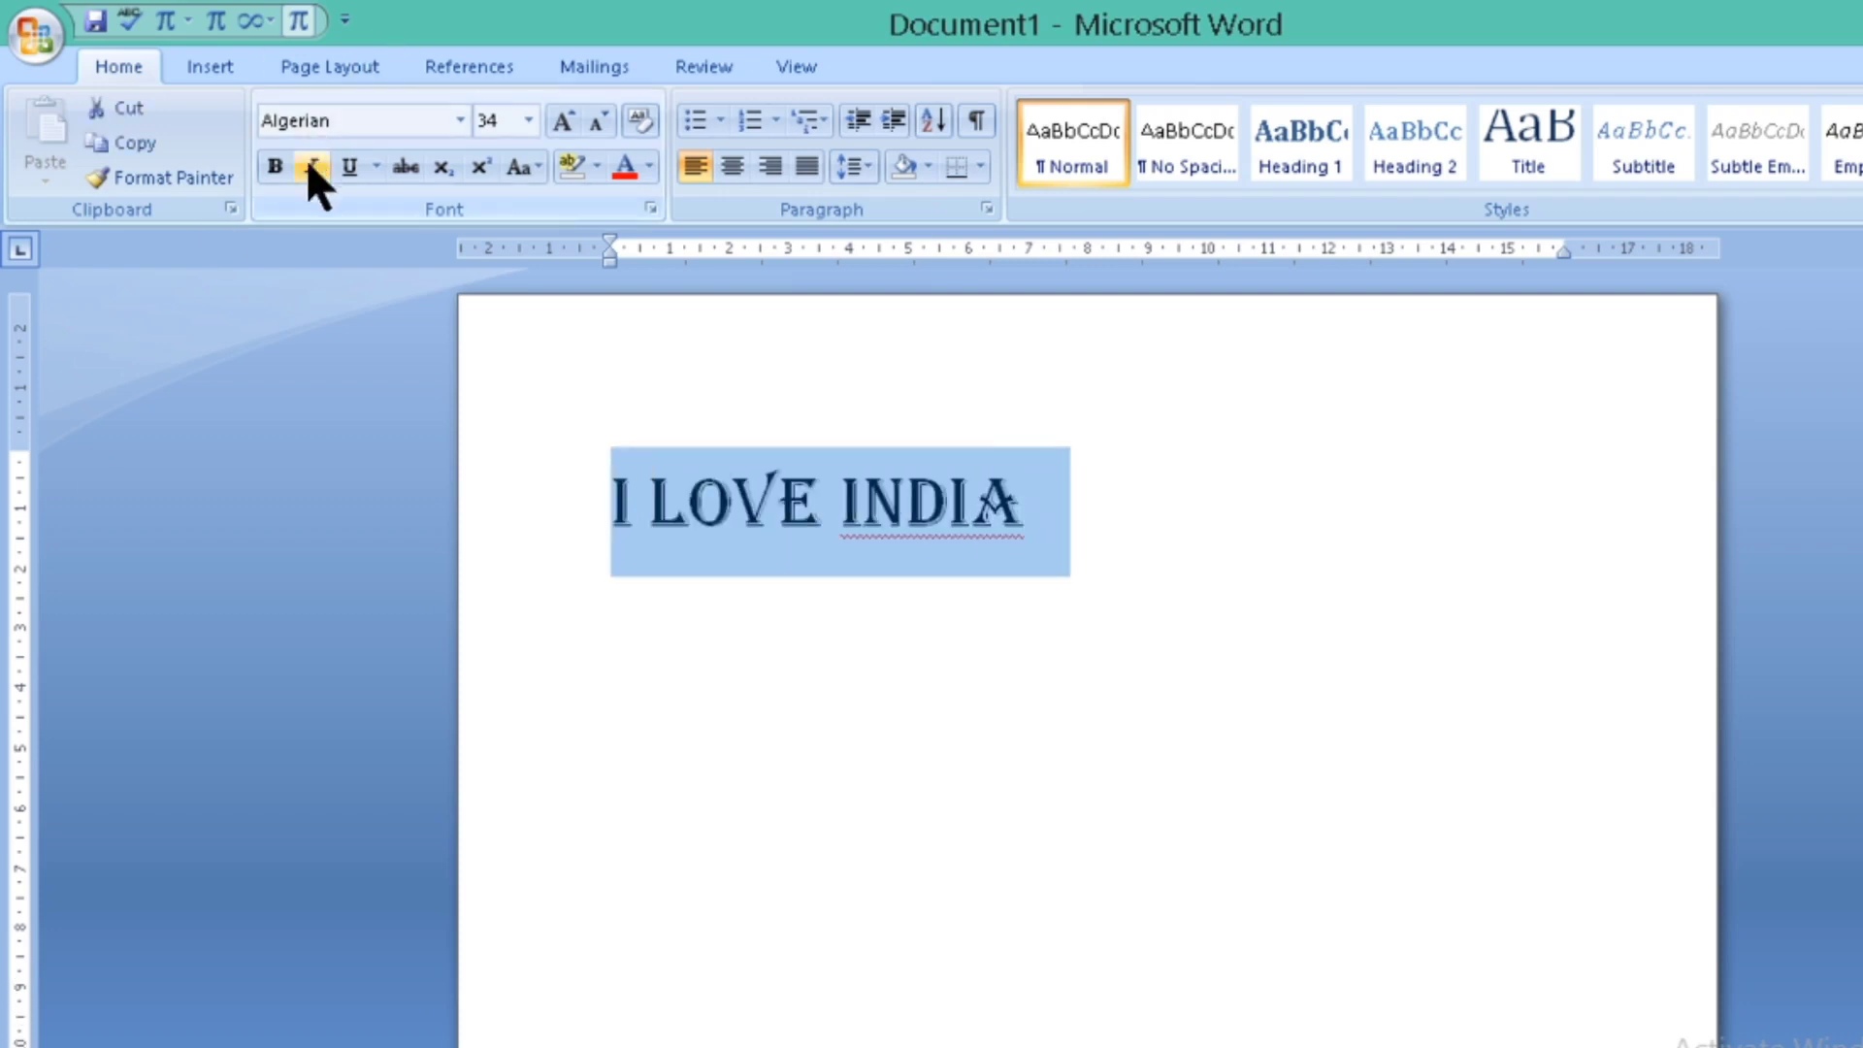
click(277, 172)
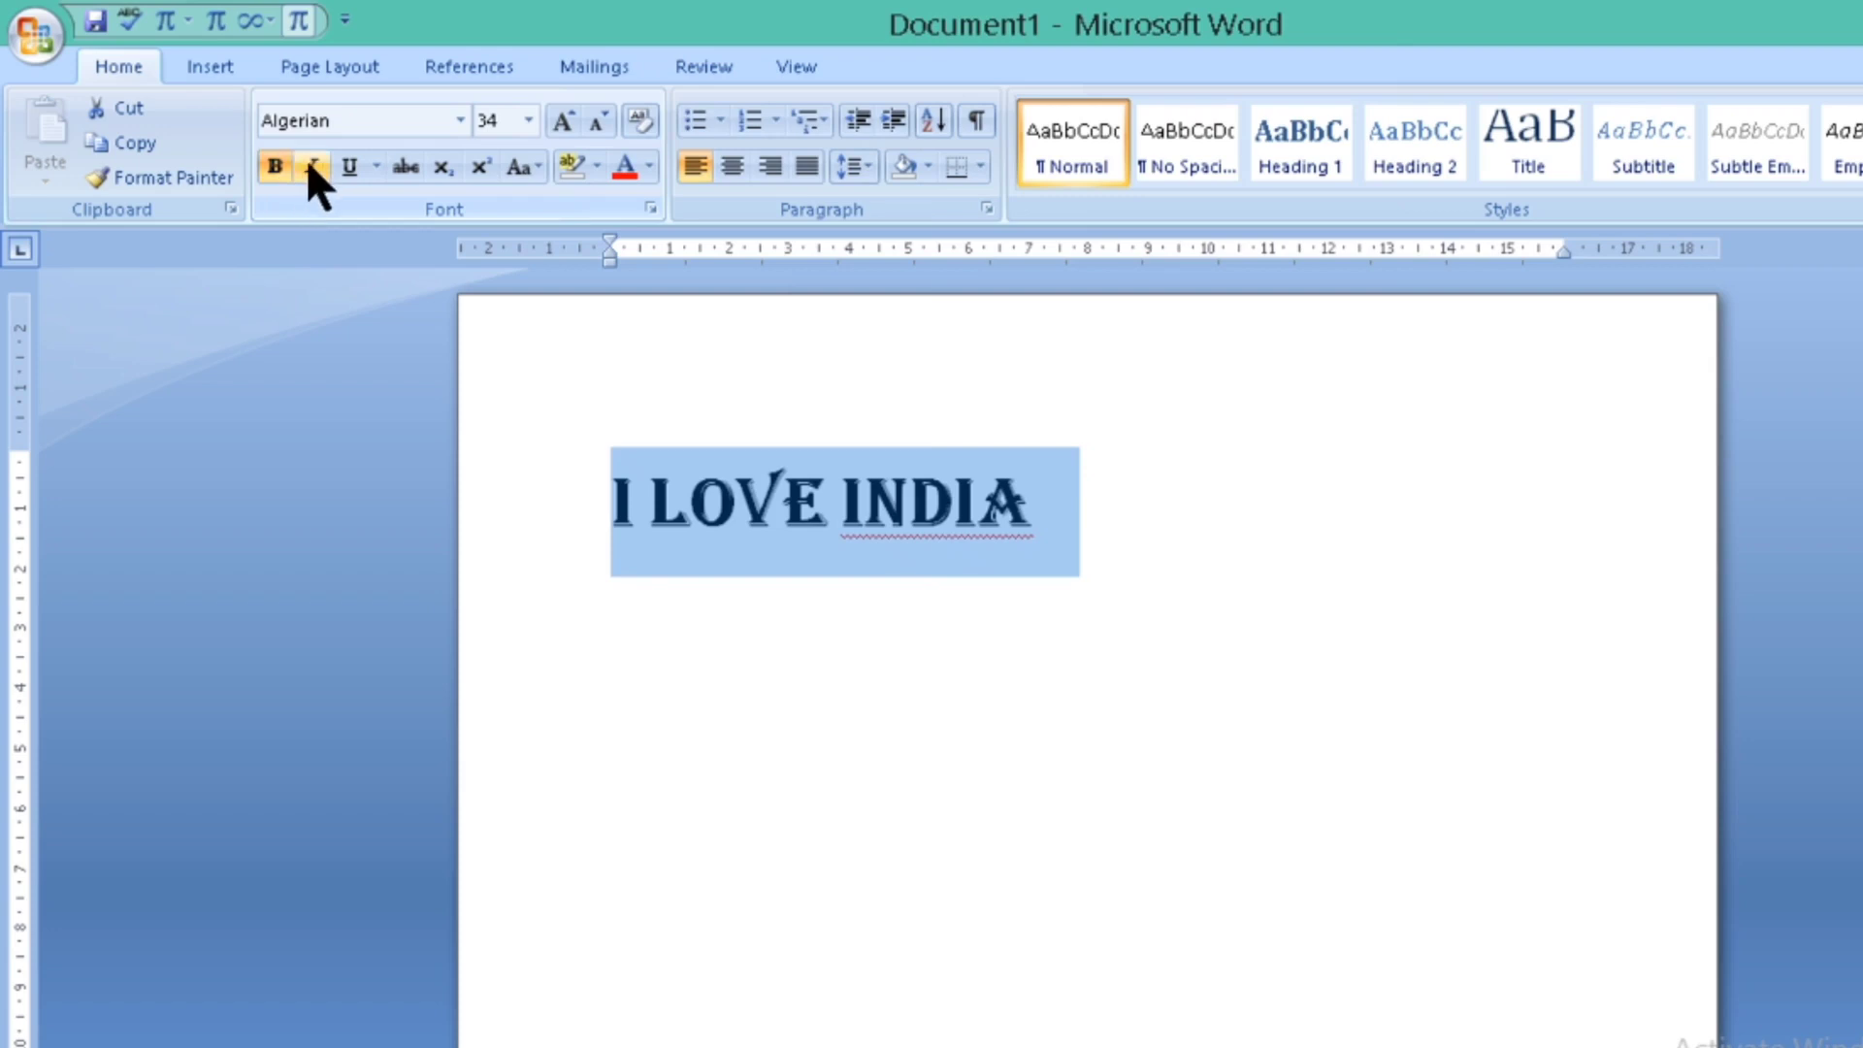
click(310, 166)
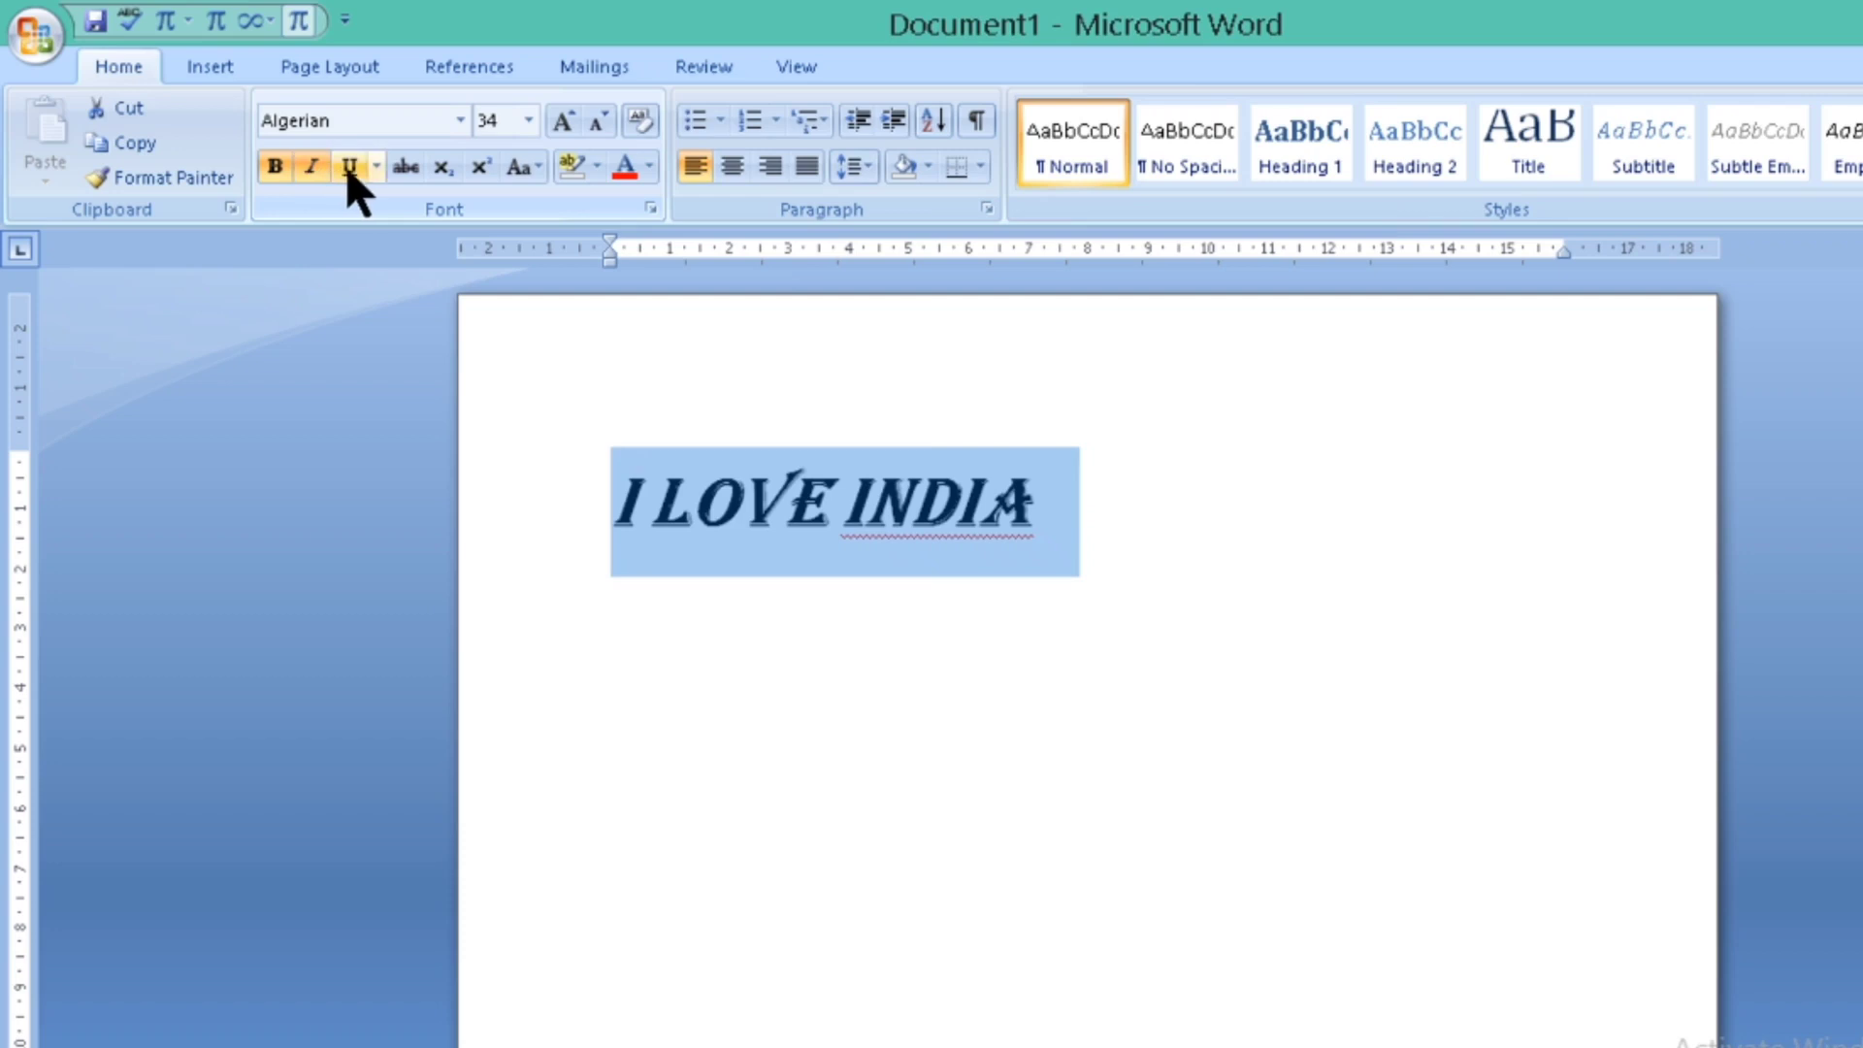
click(348, 167)
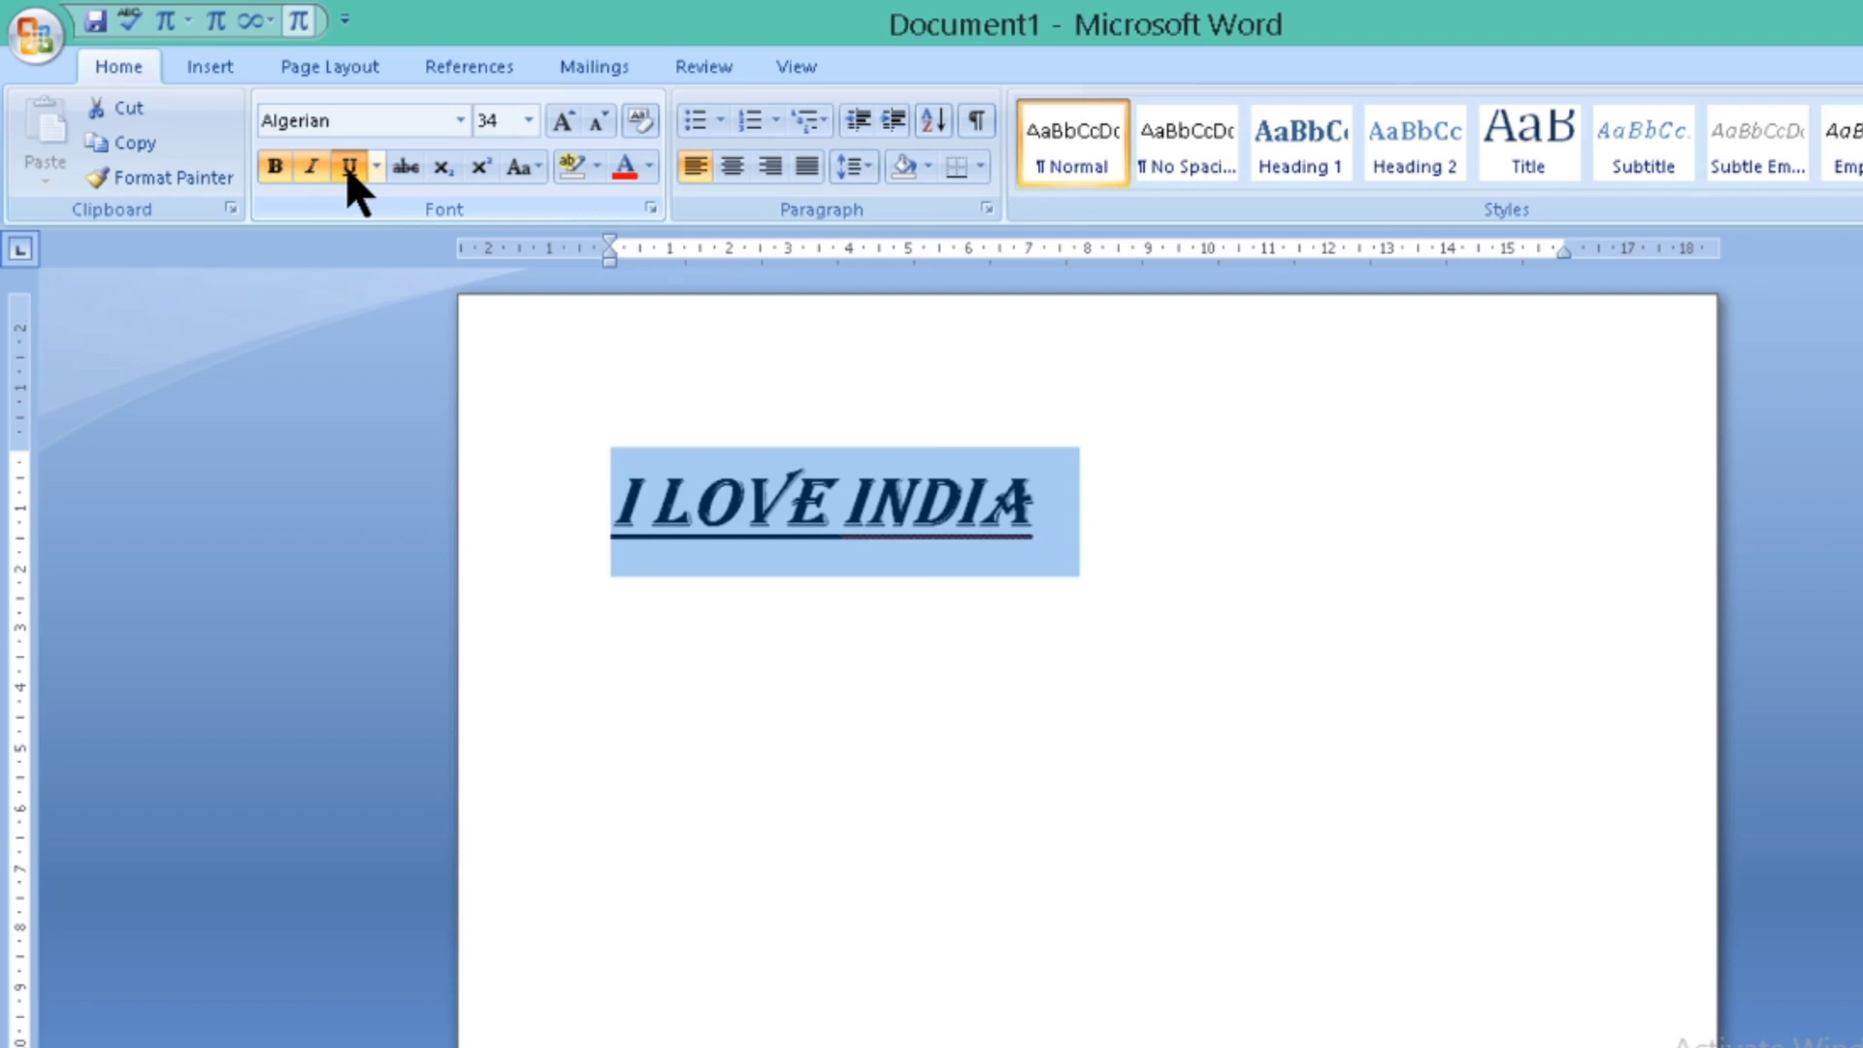
click(876, 784)
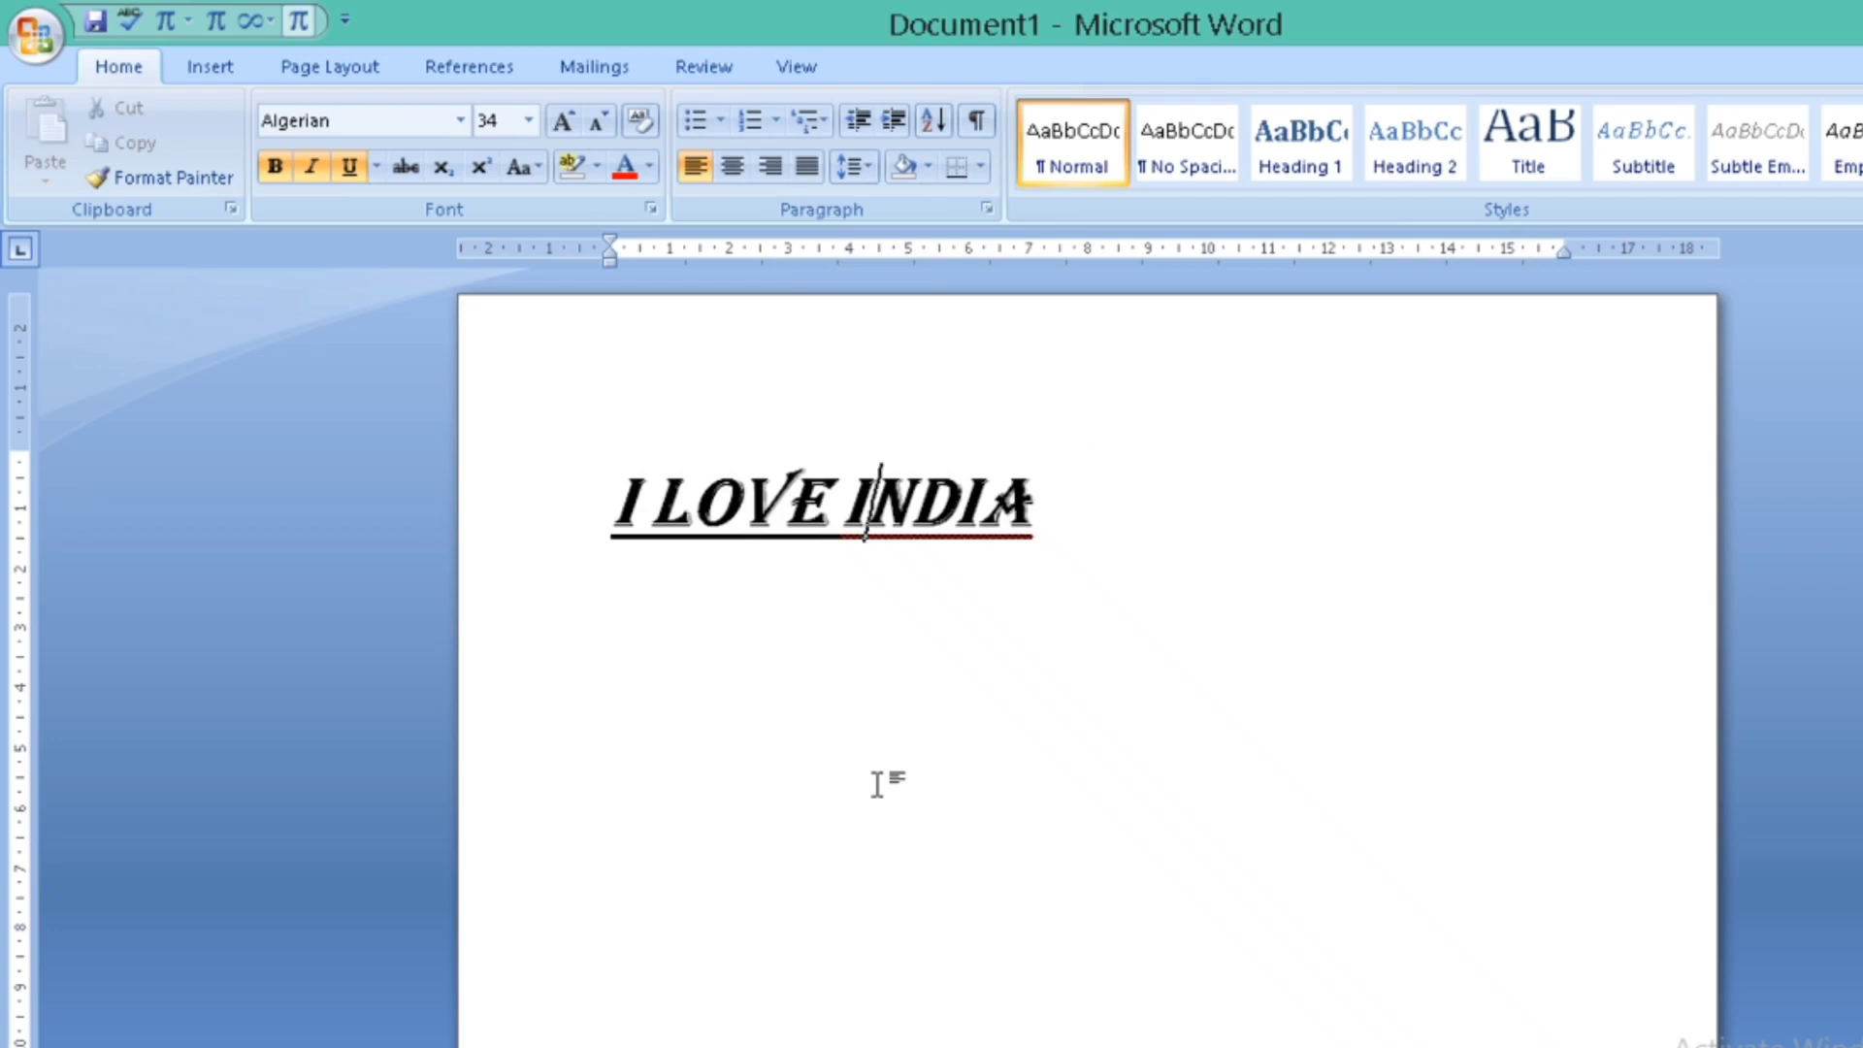
- Remove the bold, italic and underline formatting from the entire "I love india" line
click(1071, 519)
key(shift+Left)
key(shift+Left)
key(shift+Left)
key(shift+Left)
key(shift+Left)
key(shift+Left)
key(shift+Left)
key(shift+Left)
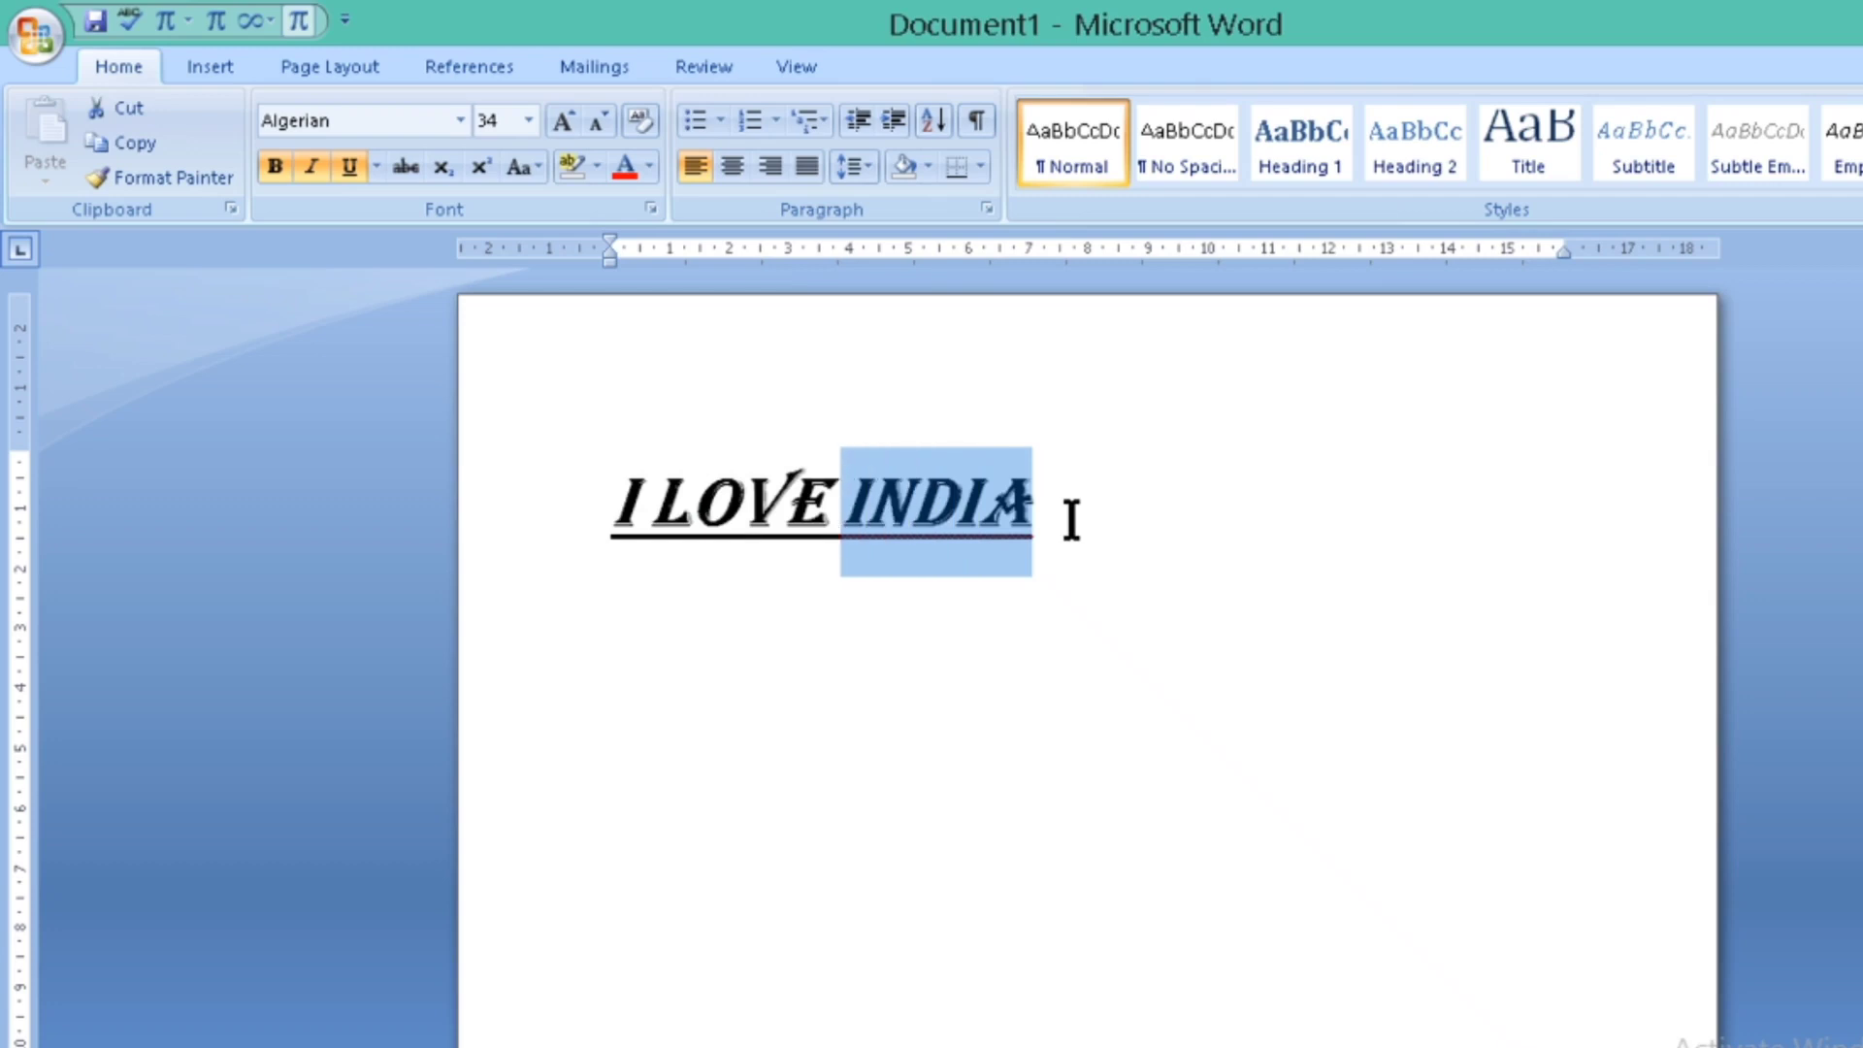
key(shift+Left)
key(shift+Left)
key(shift+Left)
key(ctrl+a)
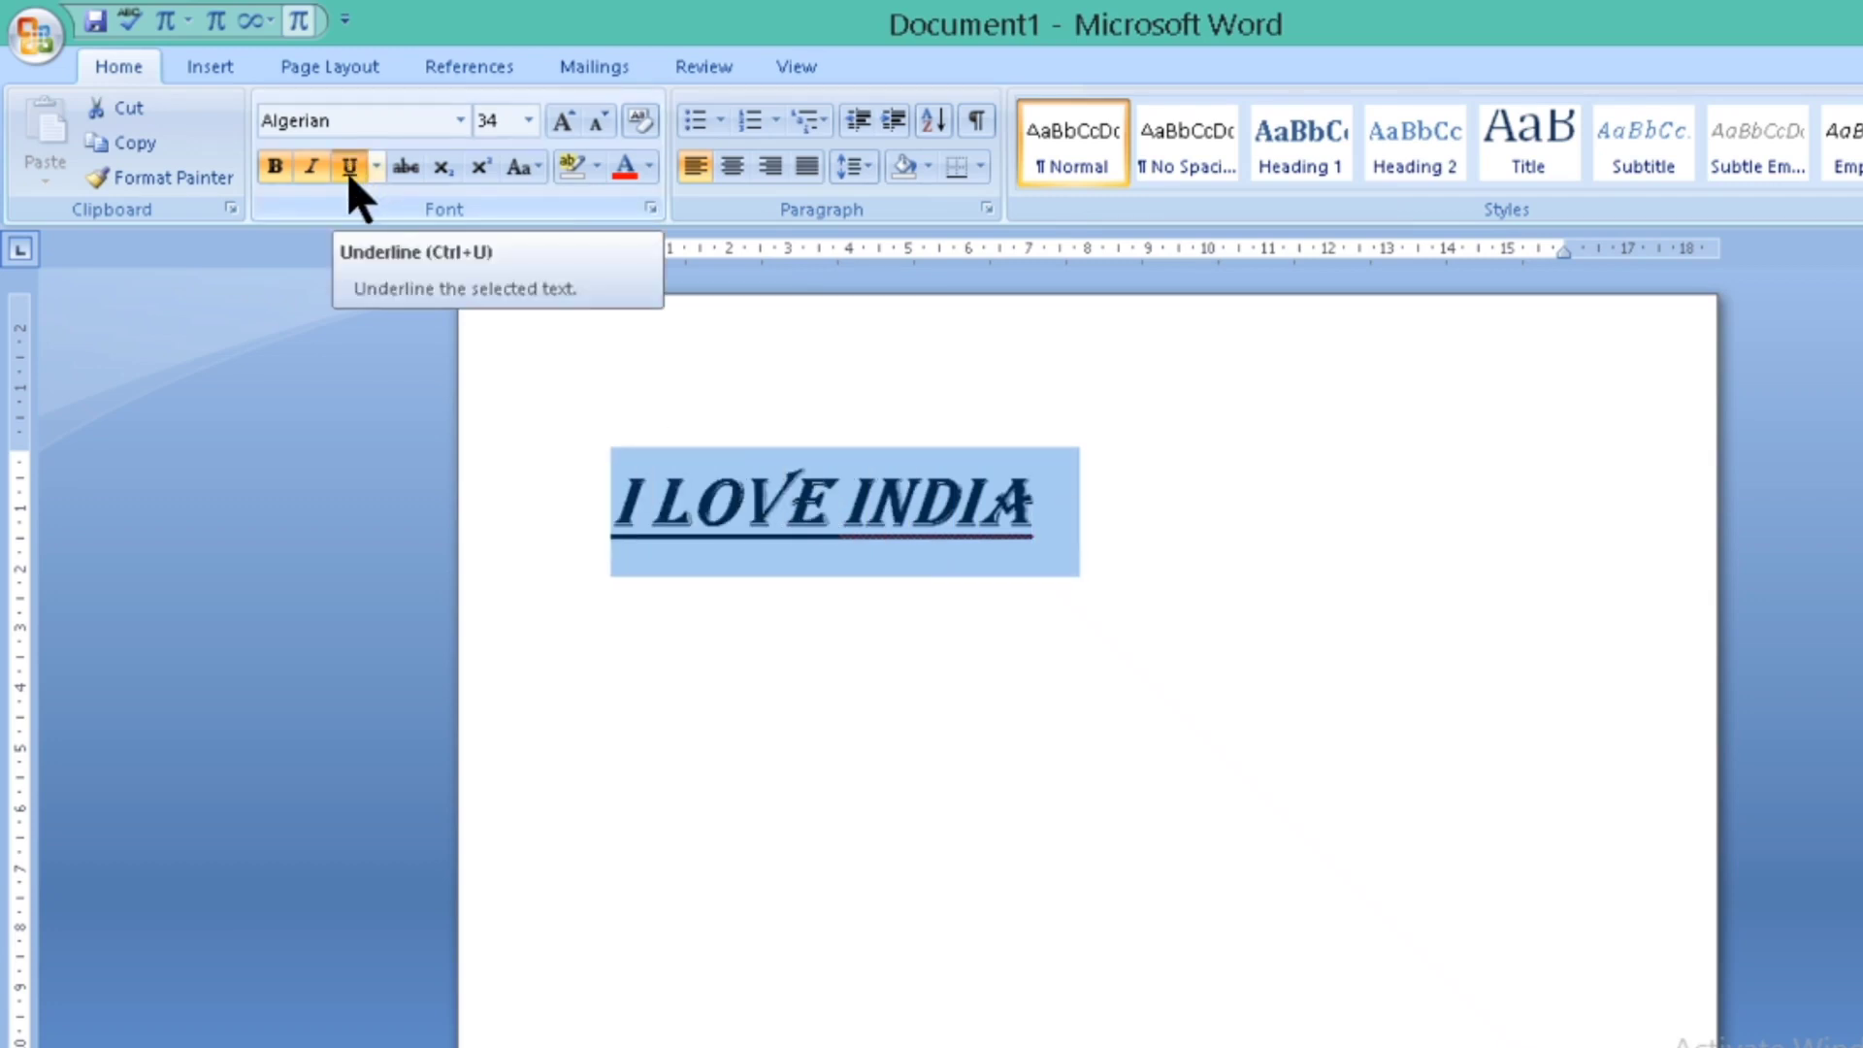
click(272, 167)
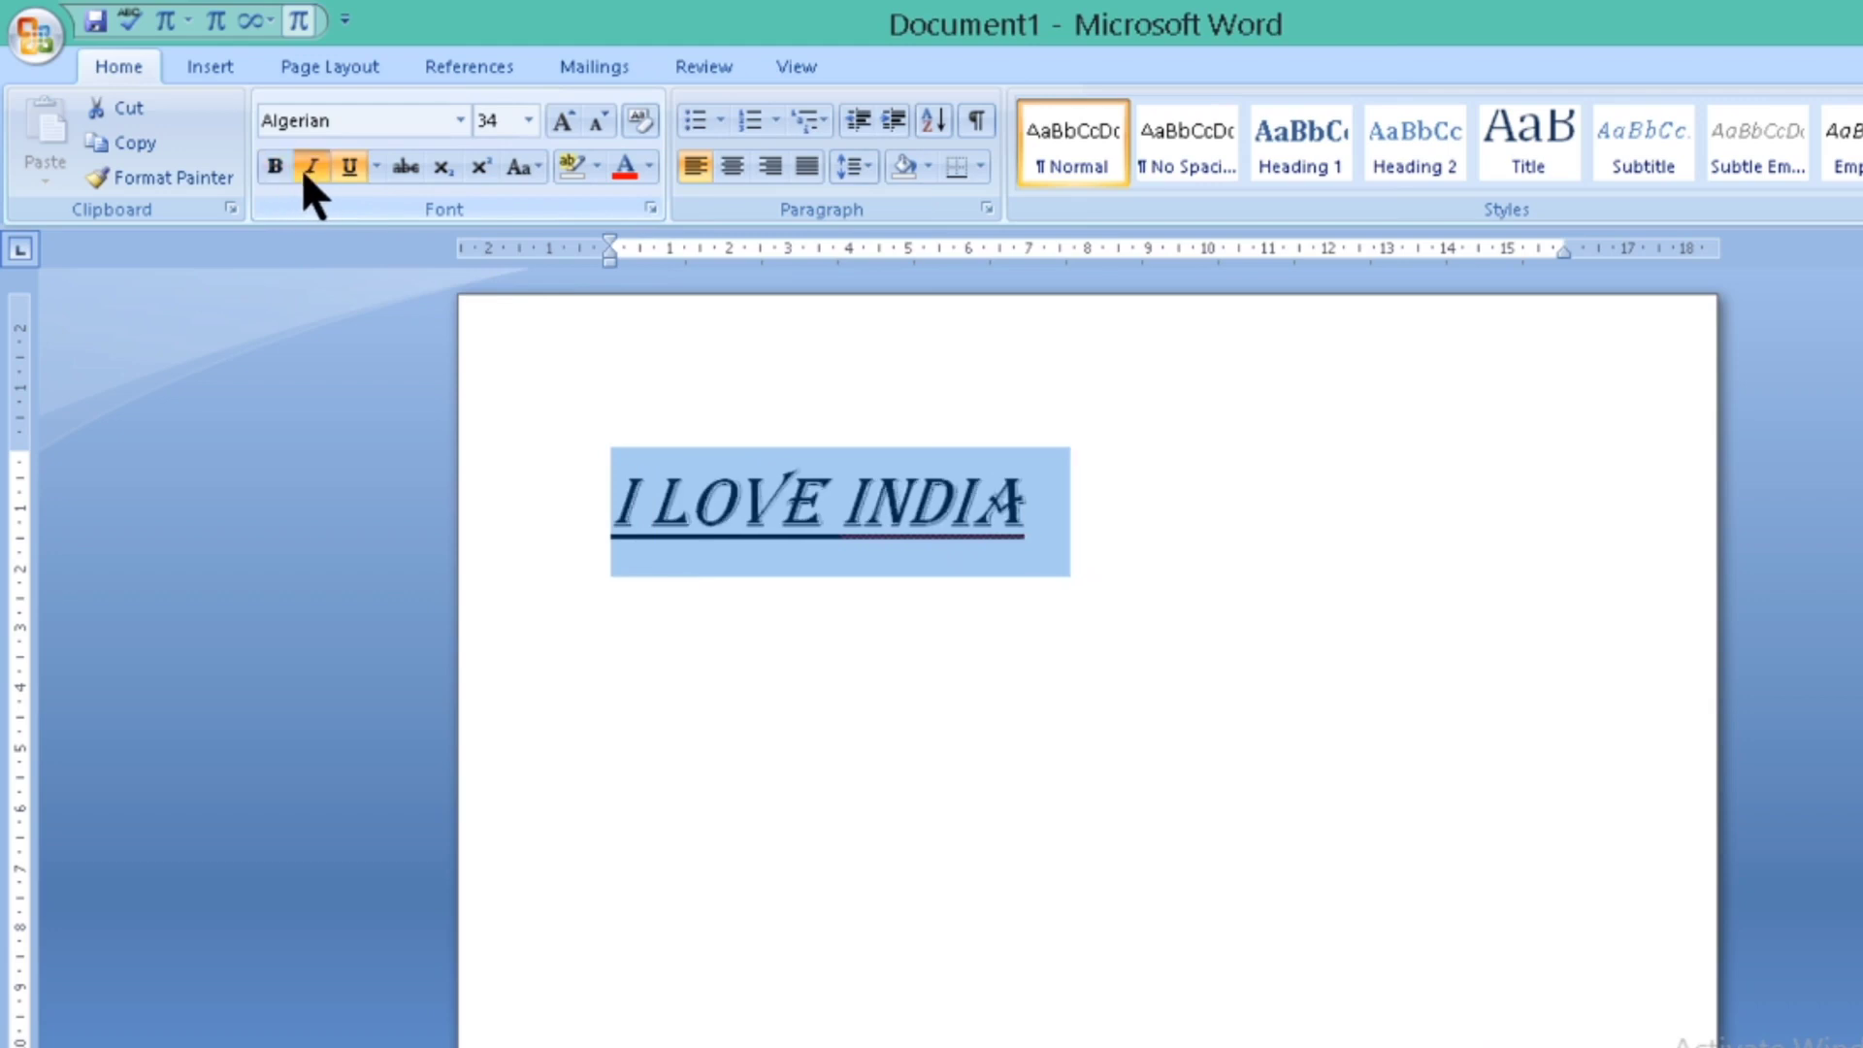
click(307, 171)
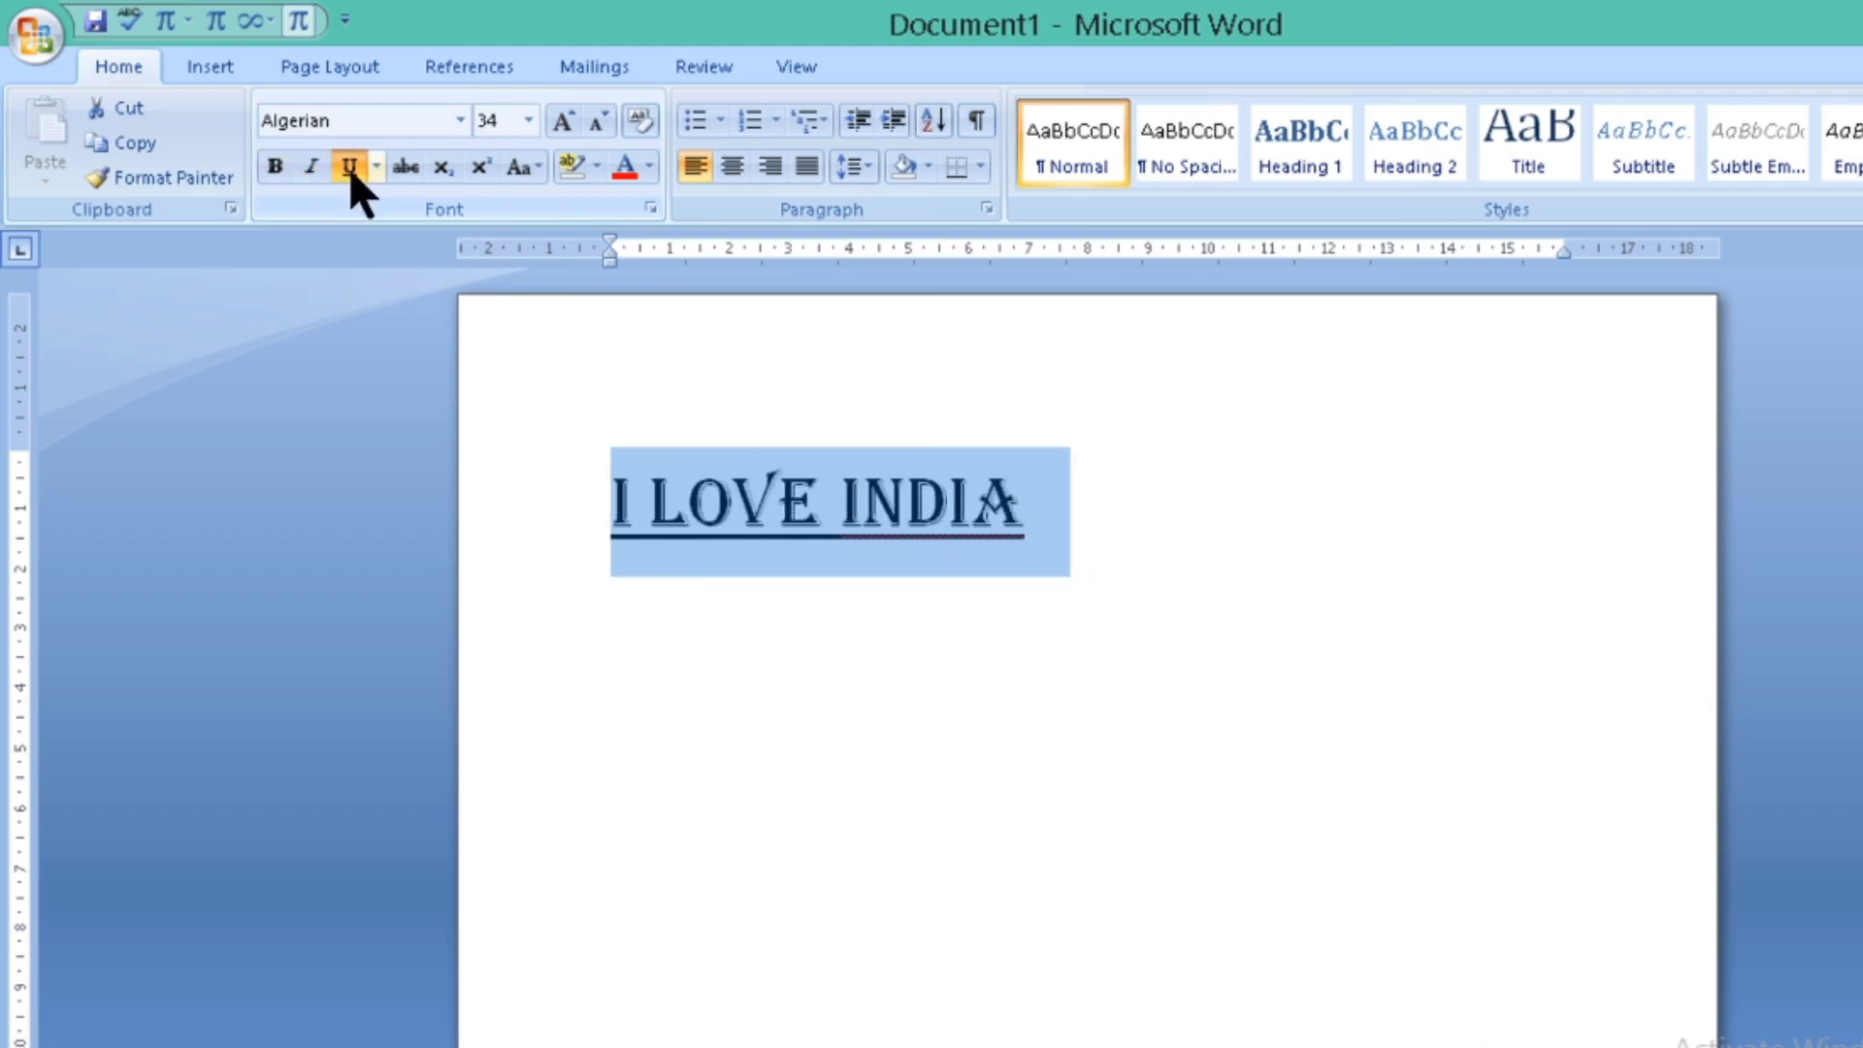
click(347, 166)
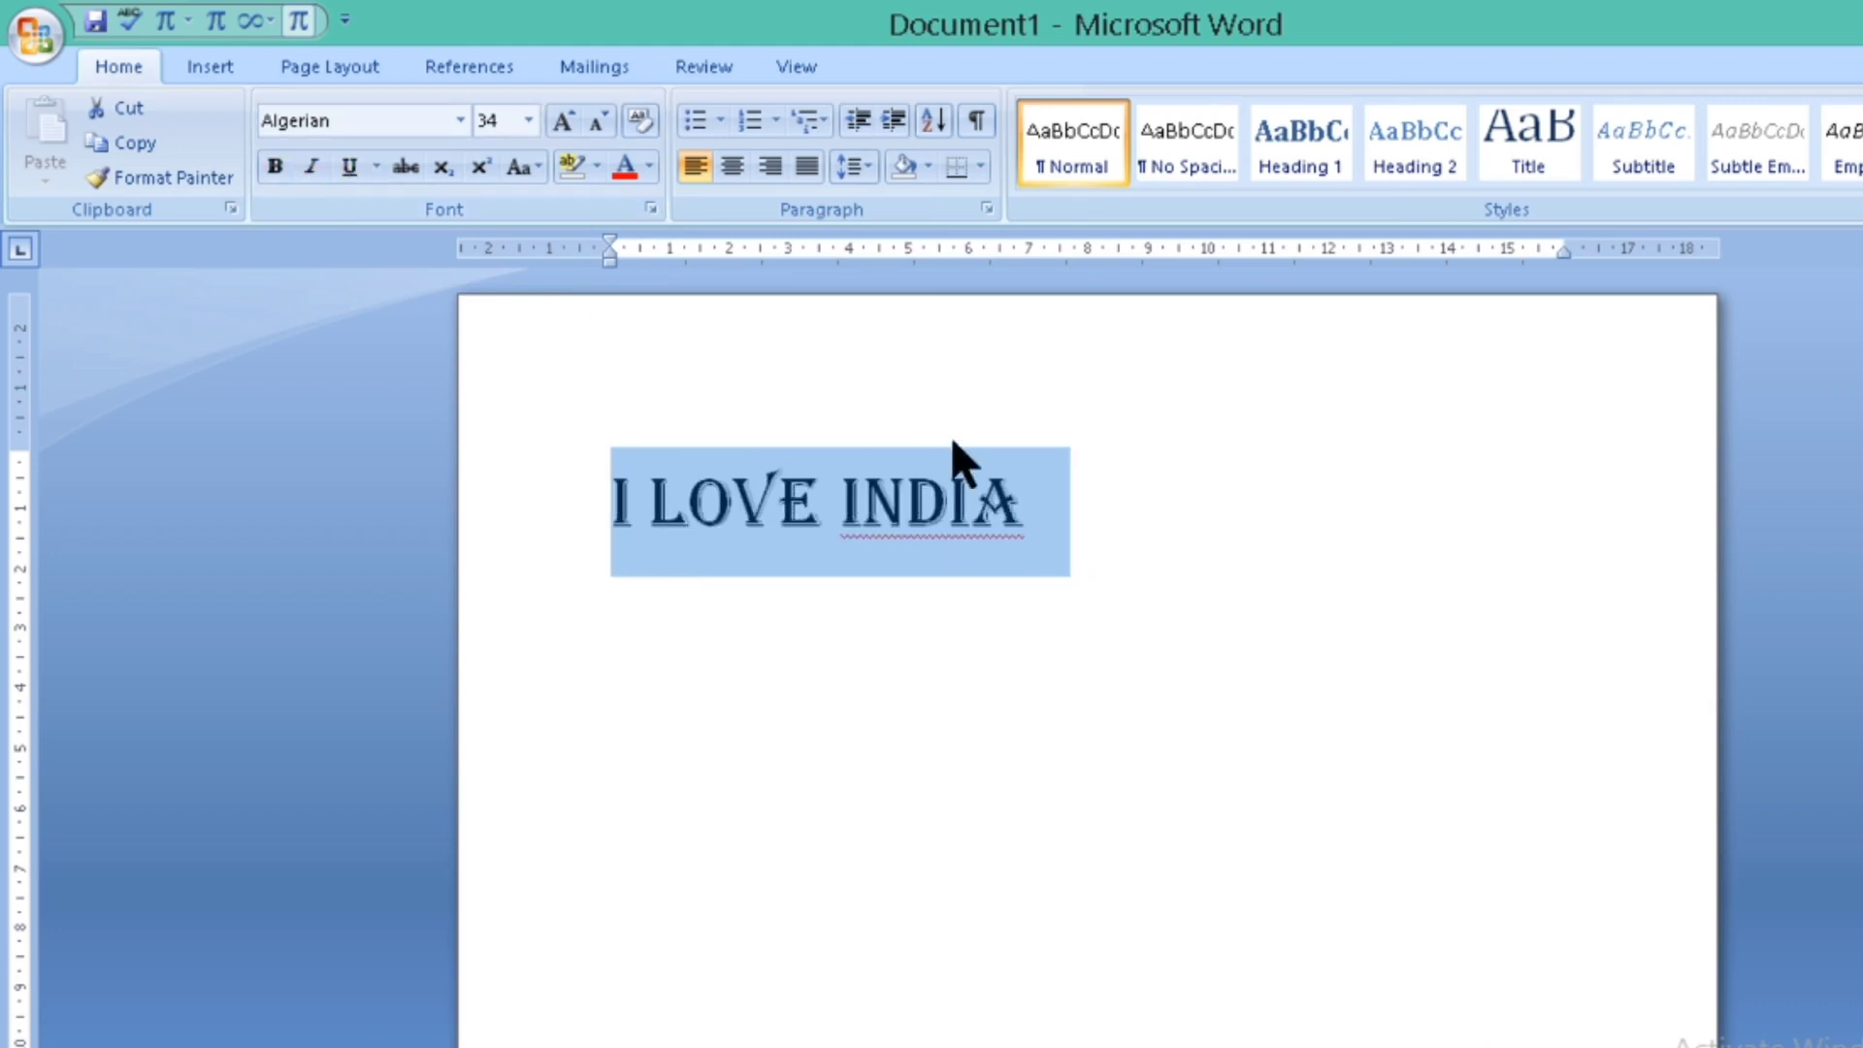
click(1105, 496)
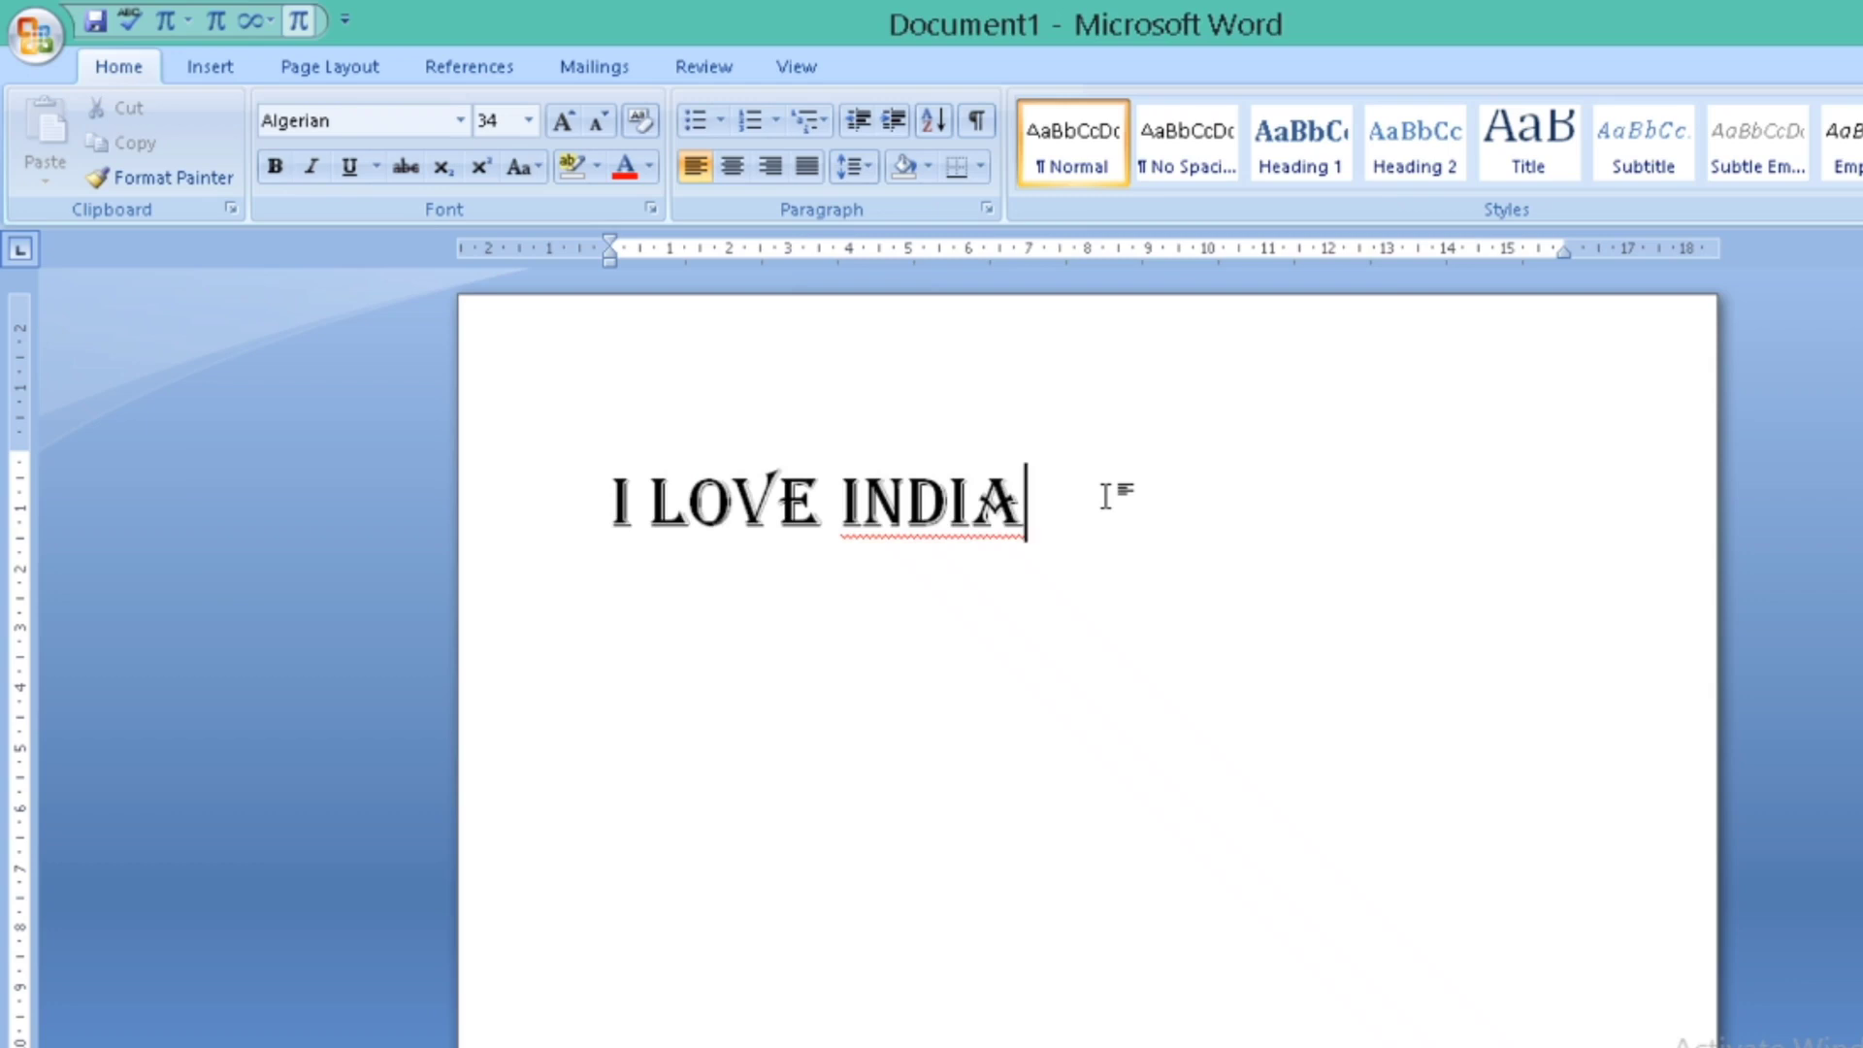
- Change the font of the entire "I love india" line to Times New Roman
key(shift+Left)
key(ctrl+a)
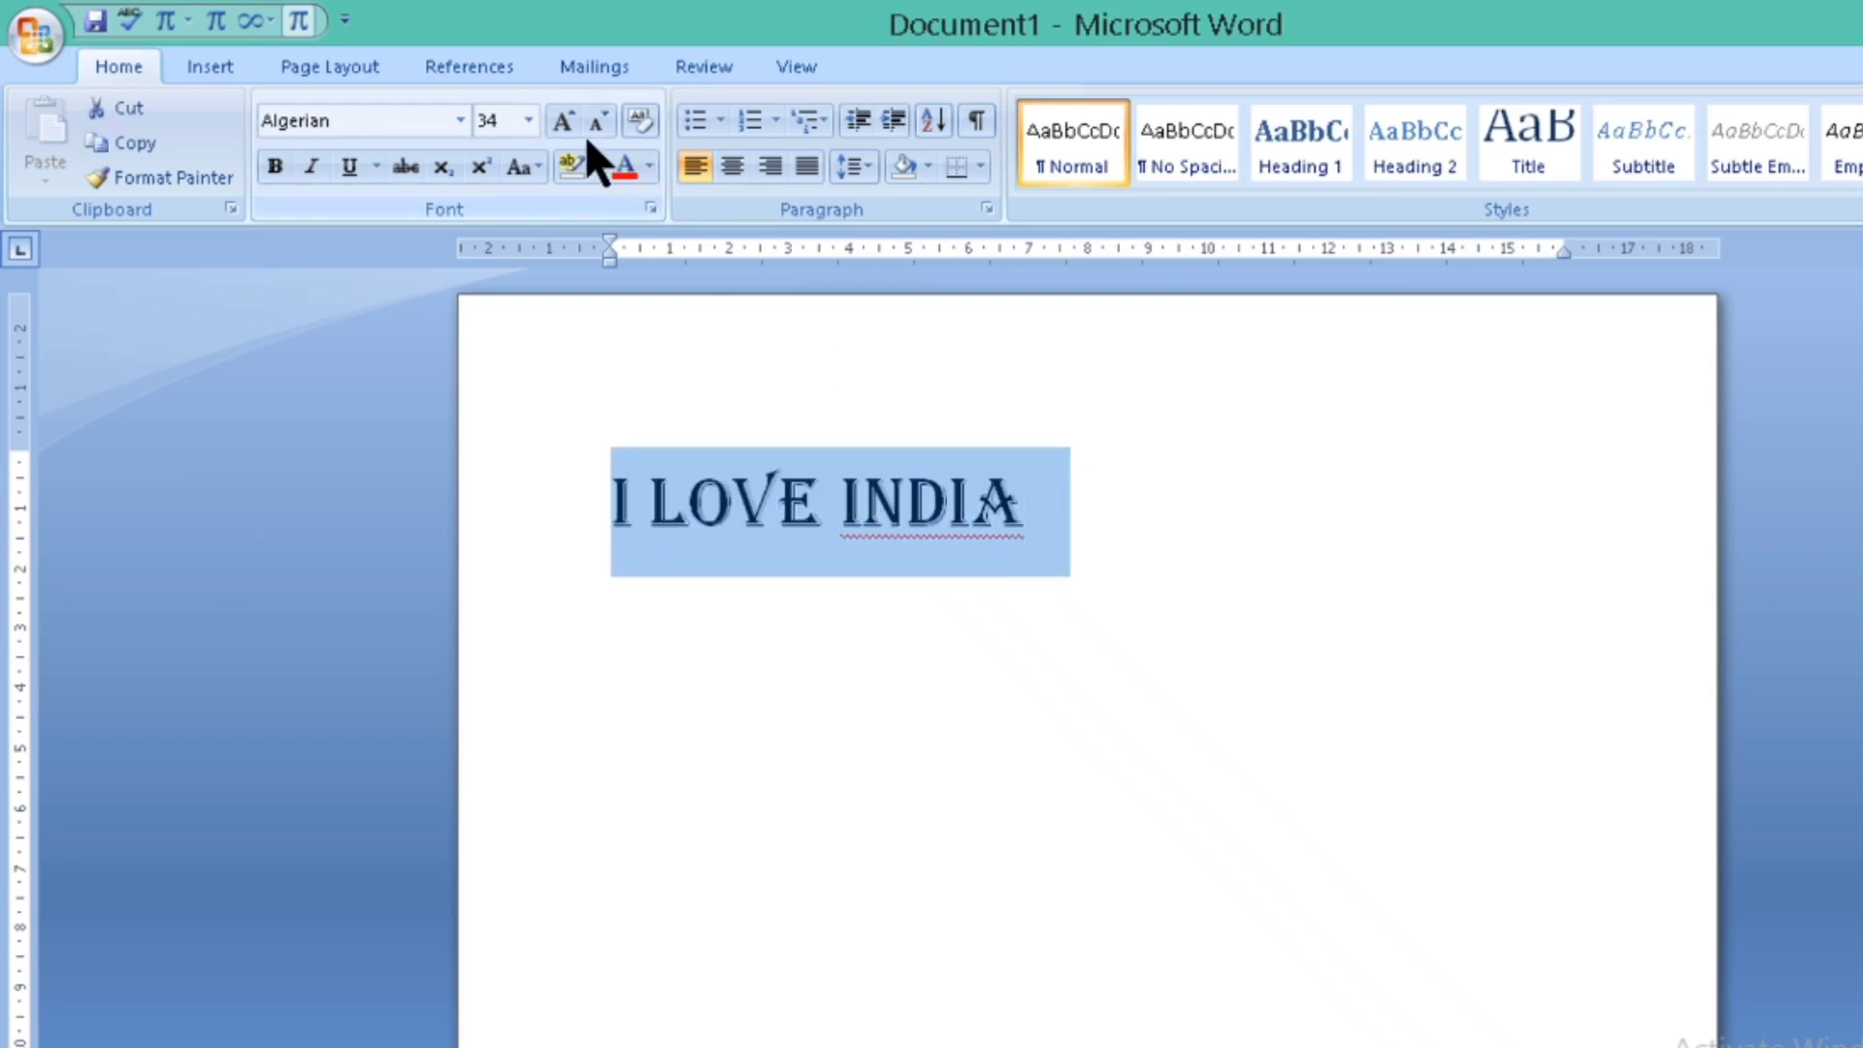
click(460, 119)
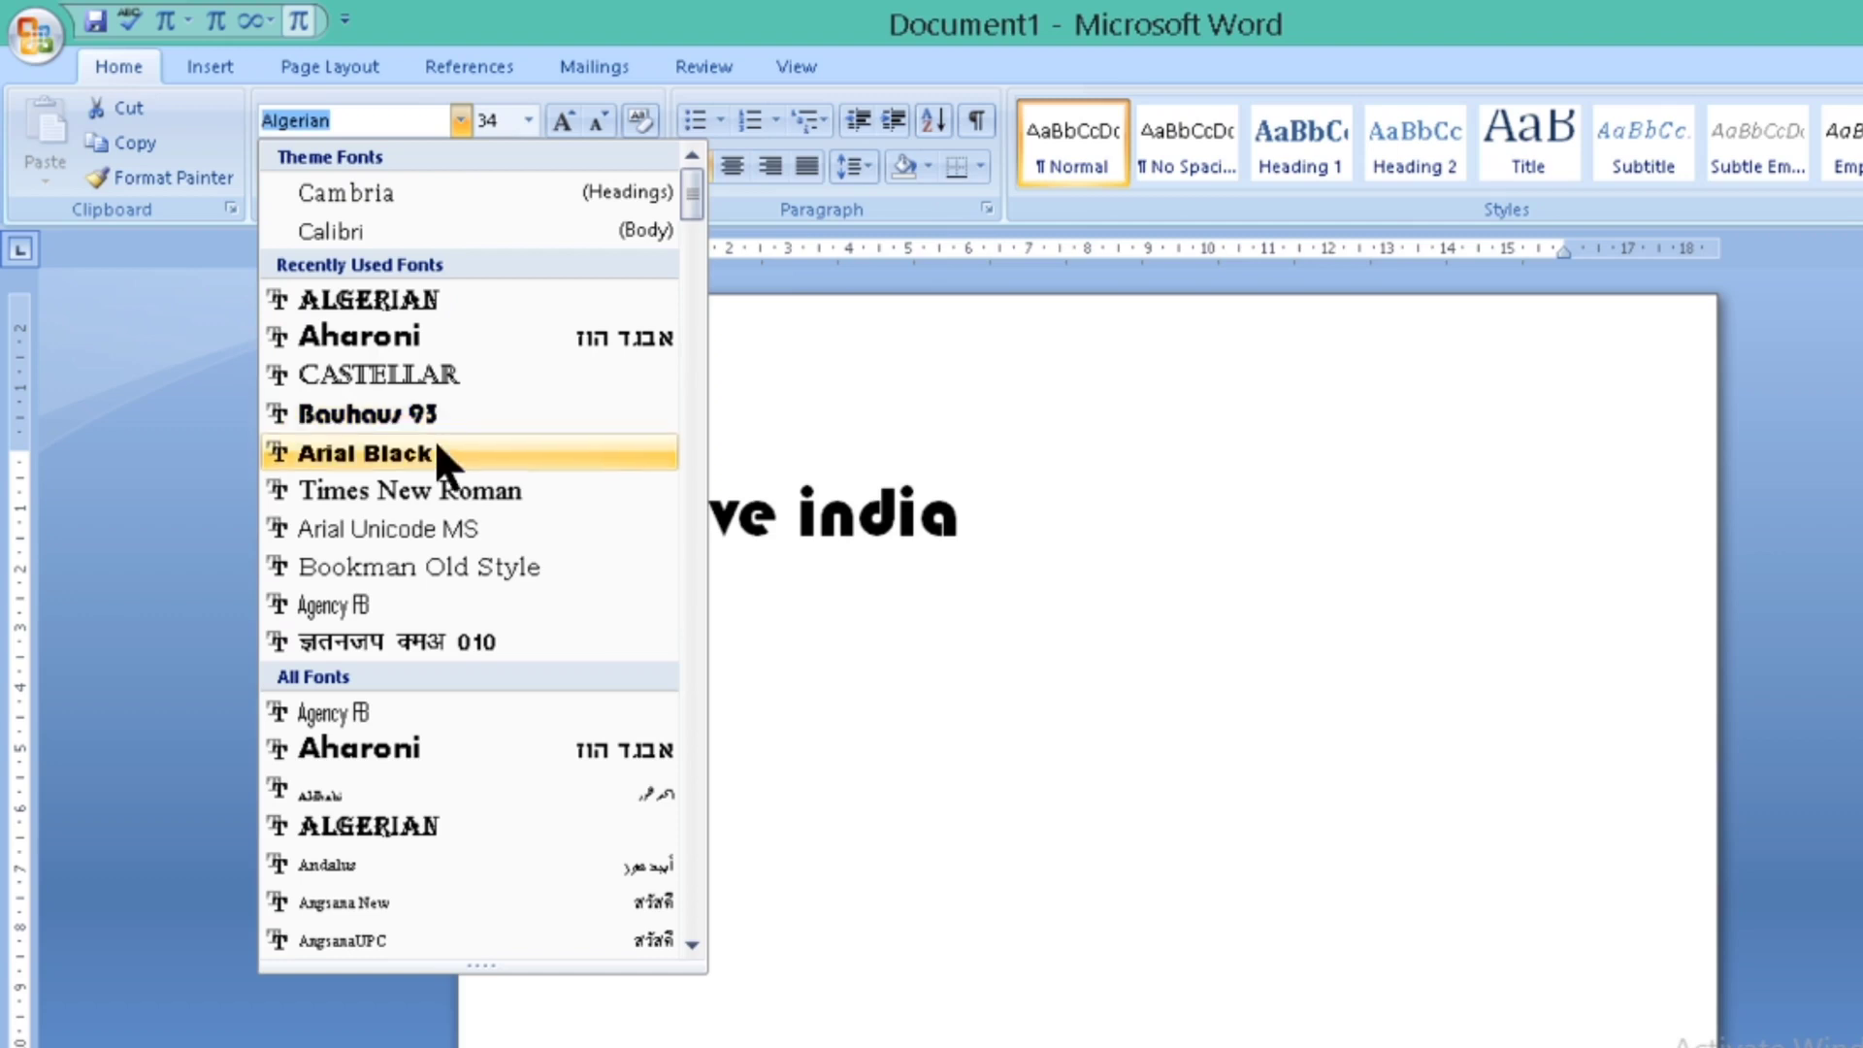
click(450, 495)
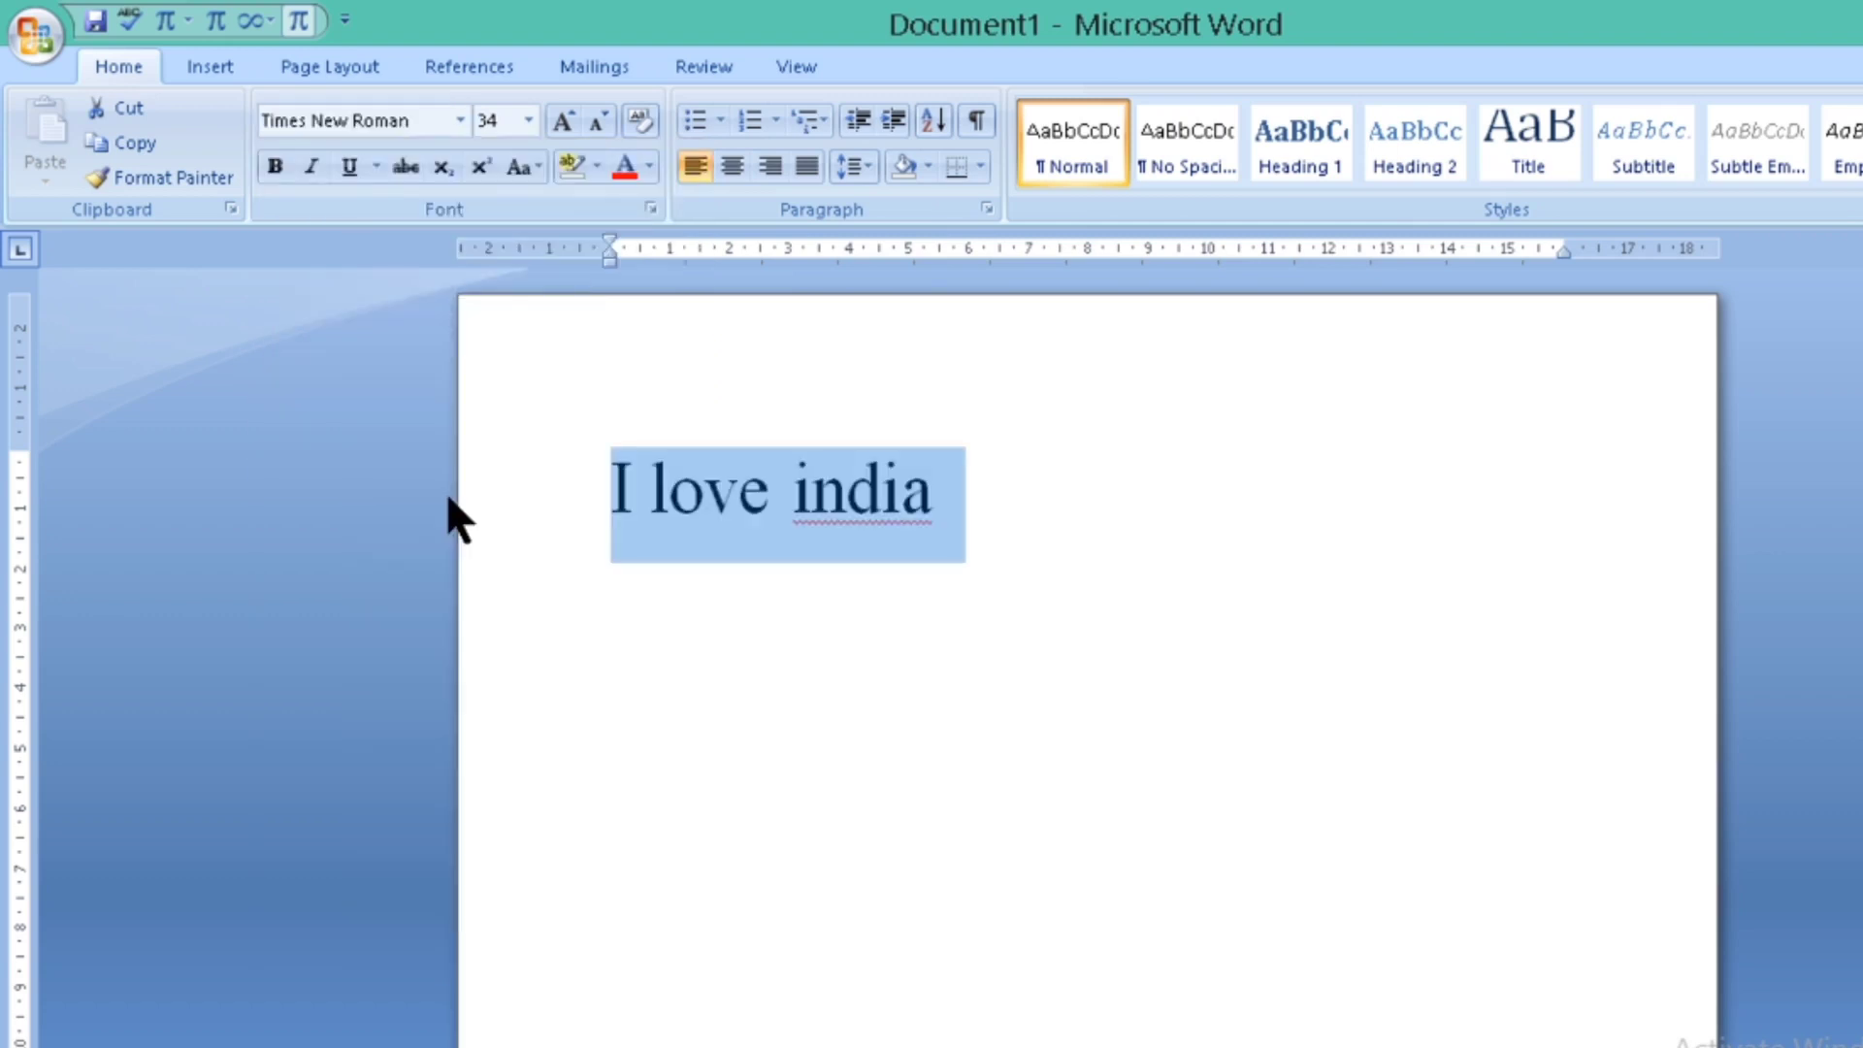
click(769, 592)
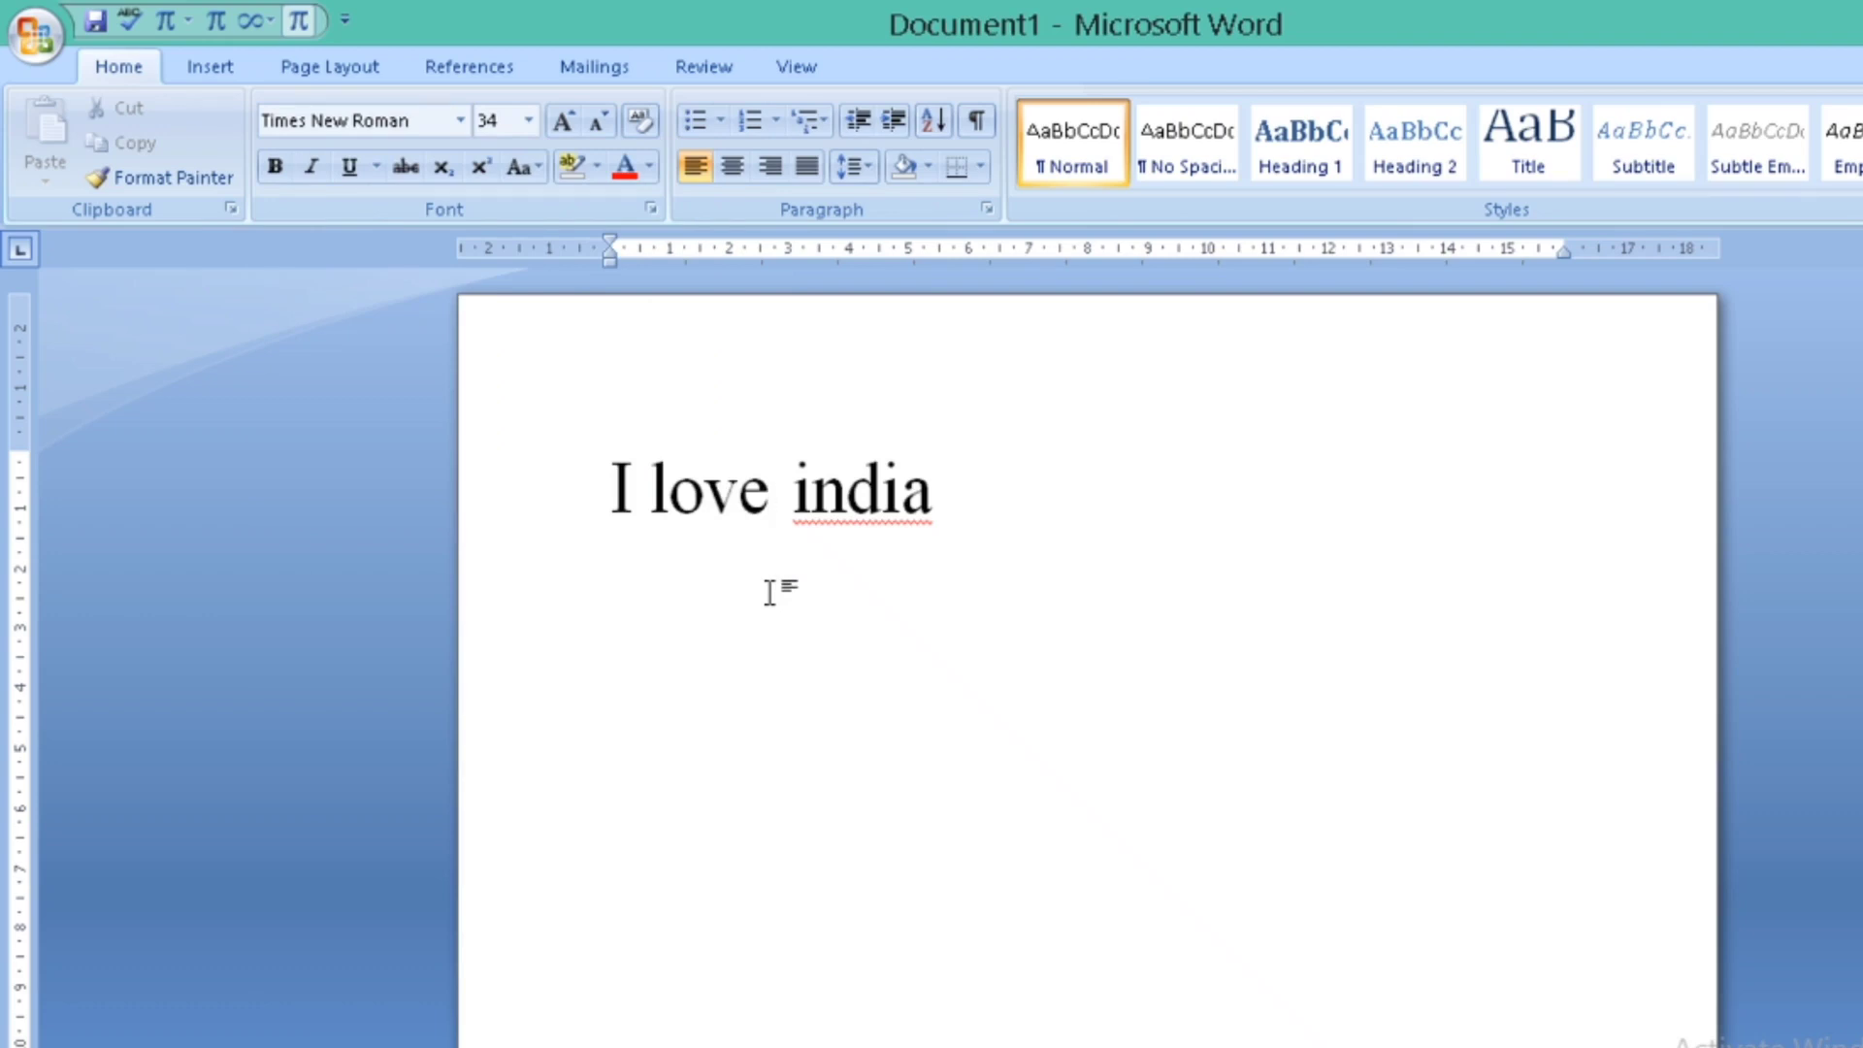
- Set the font size of the entire "I love india" line to 48
click(950, 492)
key(shift+Left)
key(shift+Left)
key(shift+Left)
key(shift+Left)
key(shift+Left)
key(shift+Left)
key(shift+Left)
key(shift+Left)
key(shift+Left)
key(shift+Left)
key(shift+Left)
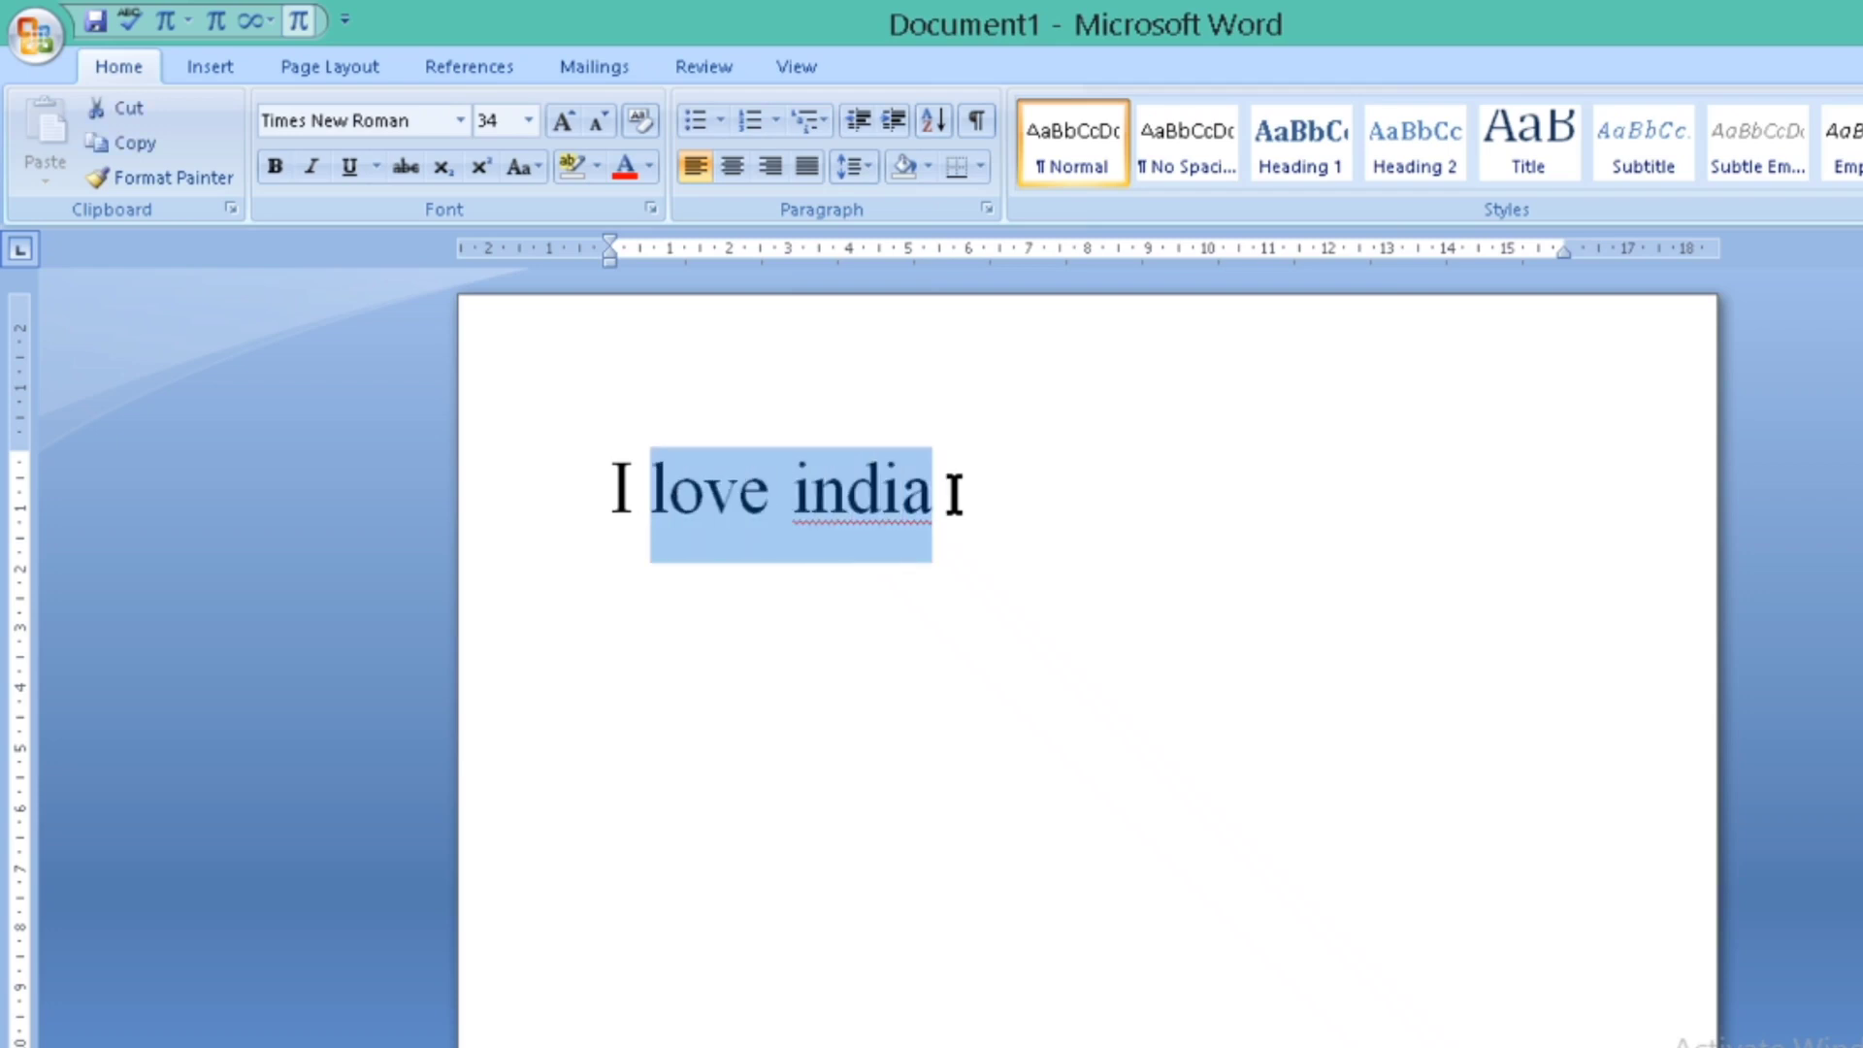
key(ctrl+a)
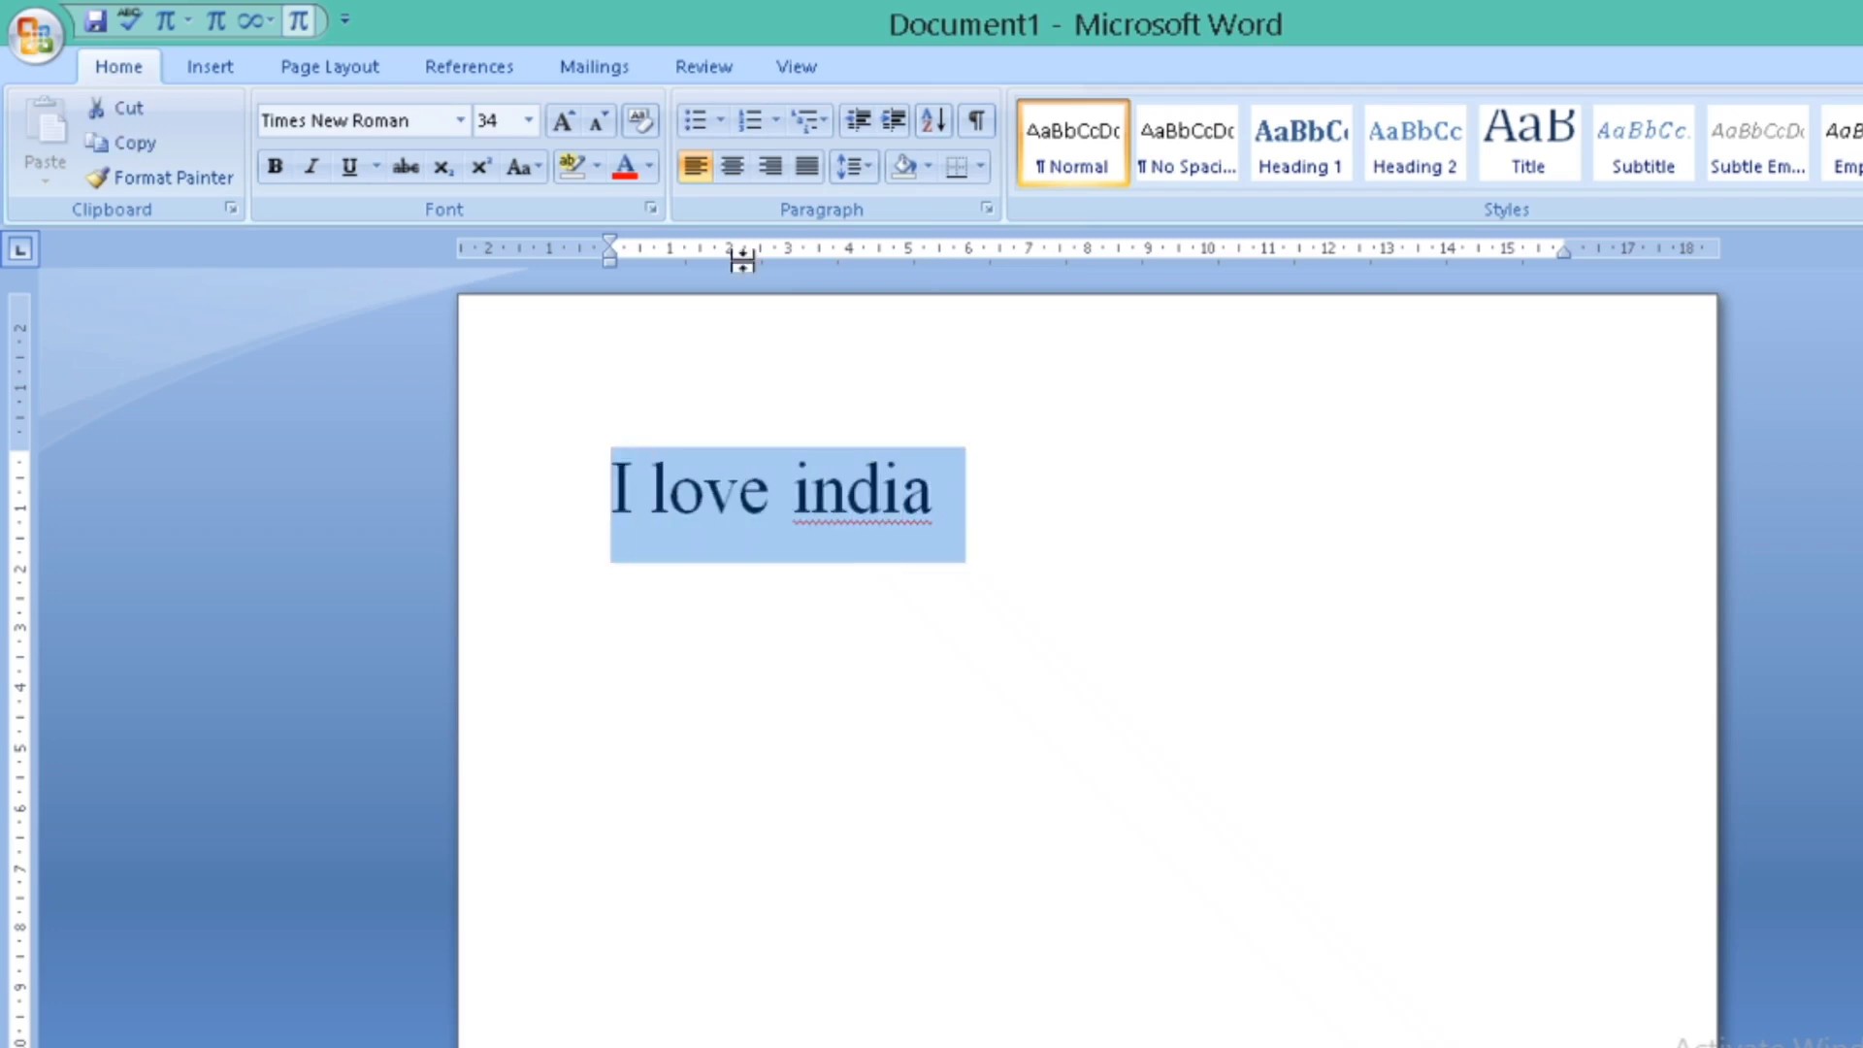
click(533, 122)
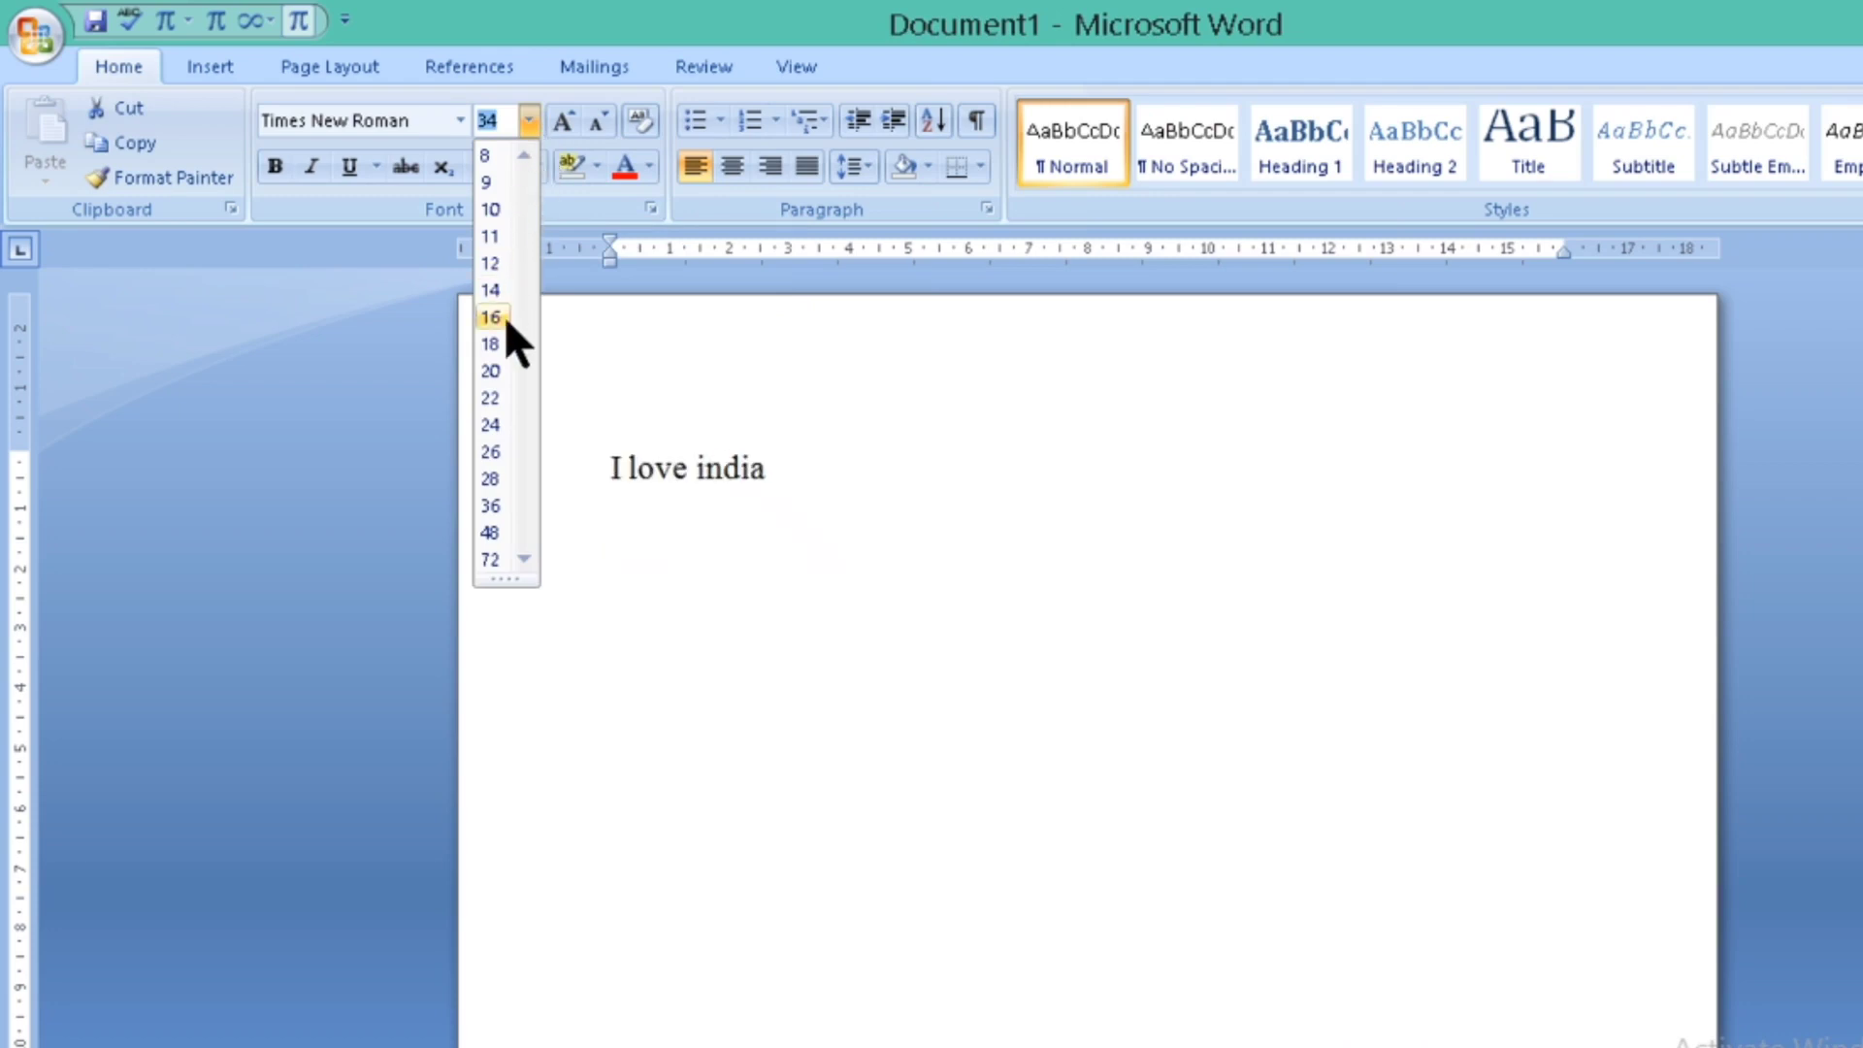
click(491, 533)
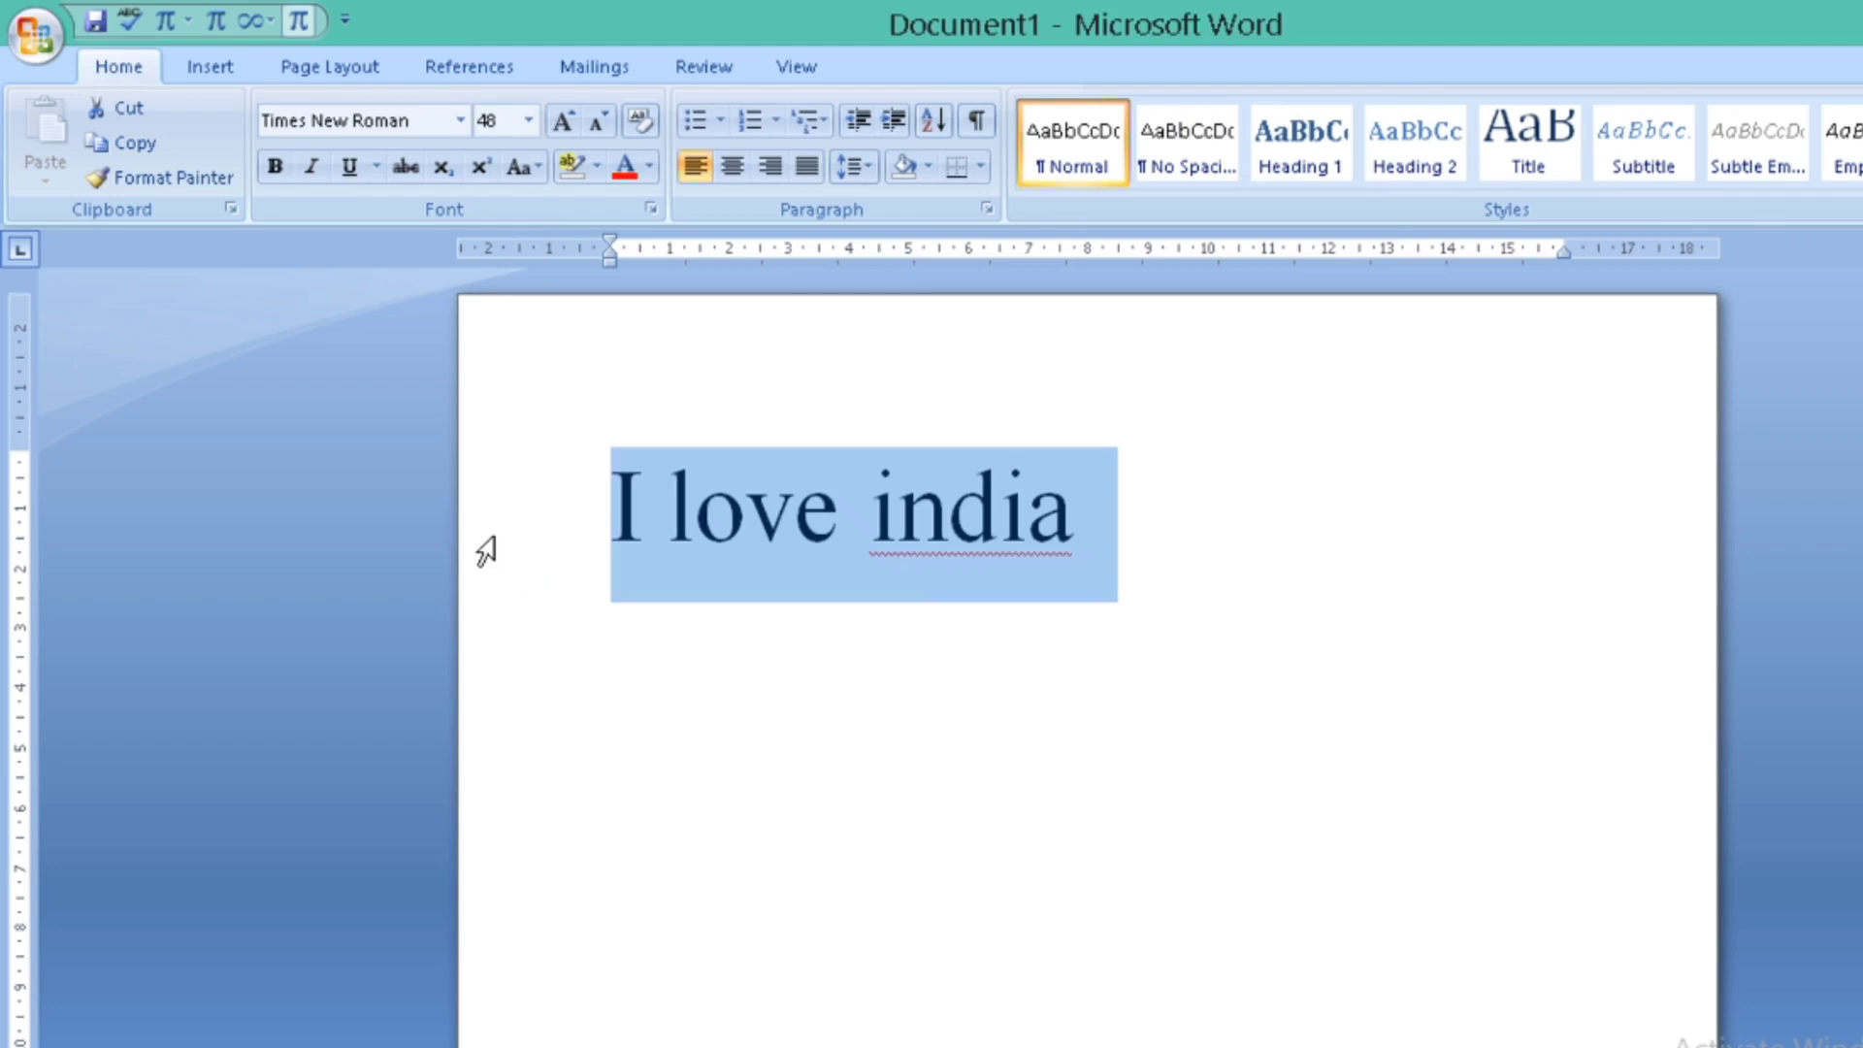
click(781, 626)
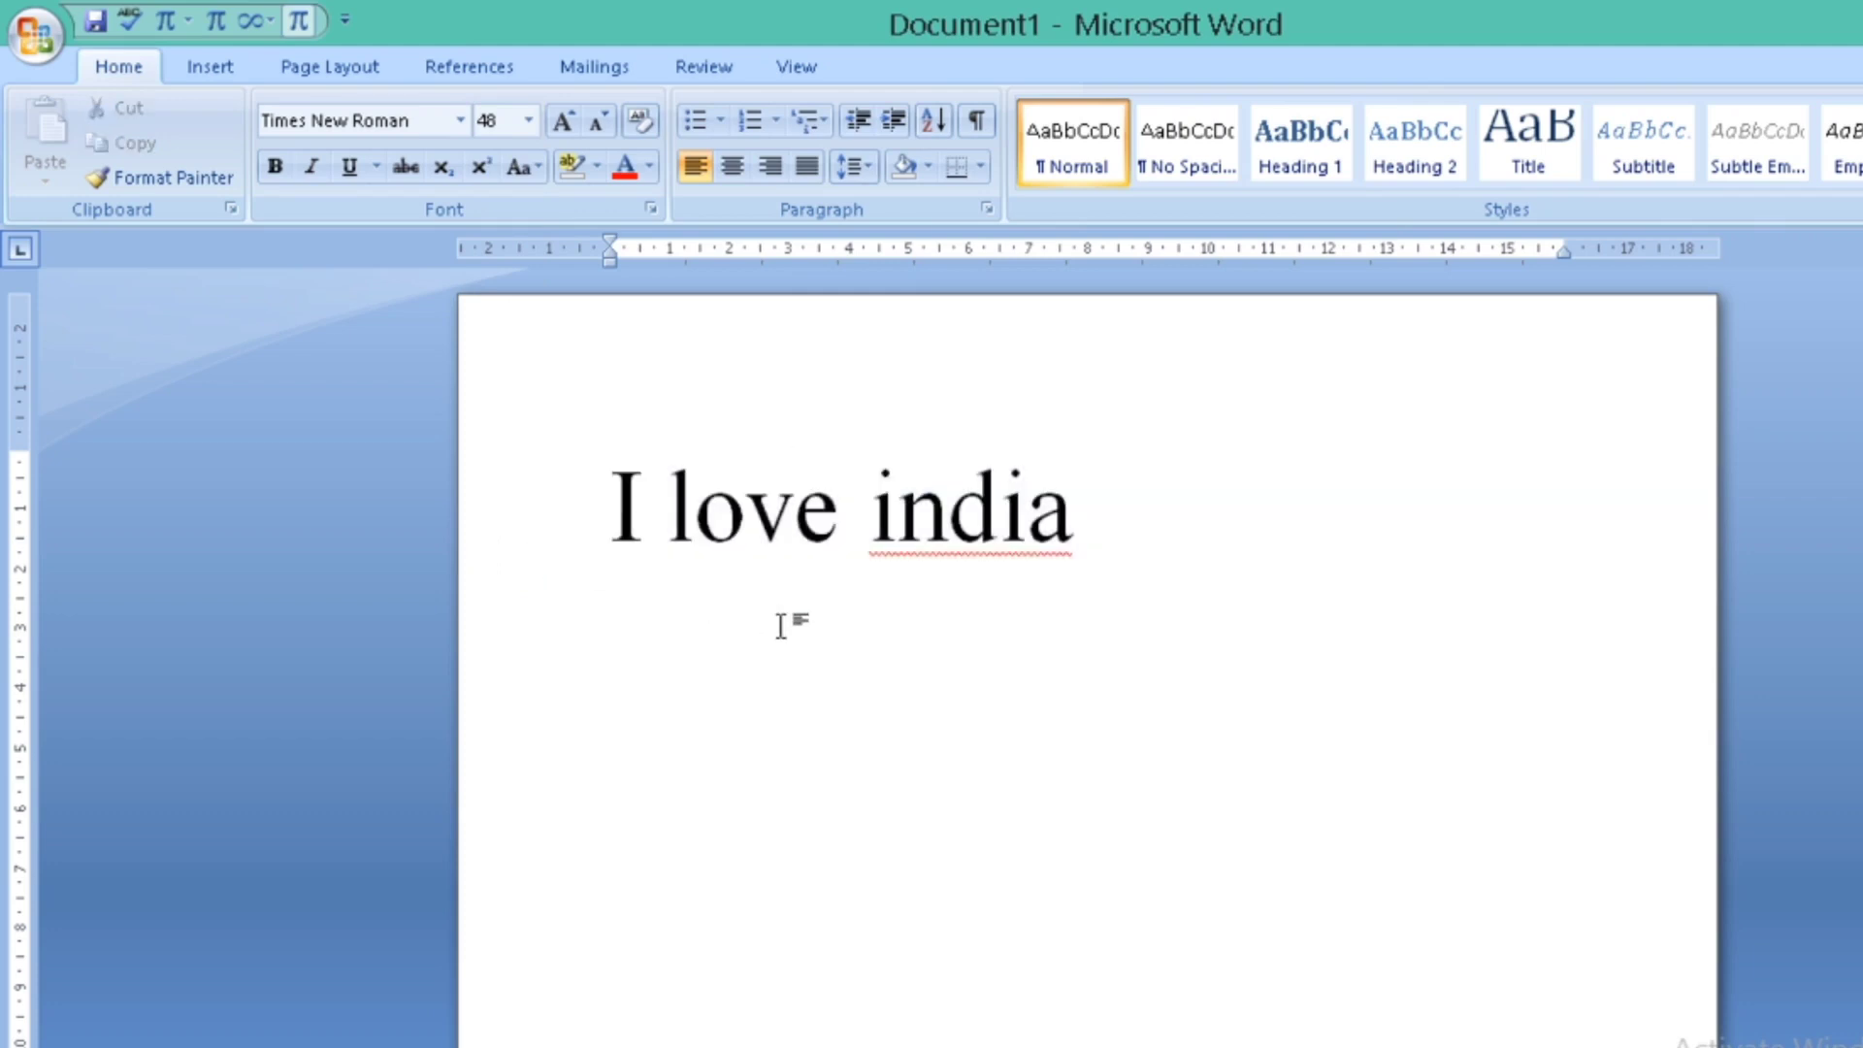
- Apply strikethrough to the entire "I love india" line
click(1123, 503)
key(shift+Left)
key(shift+Left)
key(shift+Left)
key(shift+Left)
key(shift+Left)
key(shift+Left)
key(shift+Left)
key(shift+Left)
key(shift+Left)
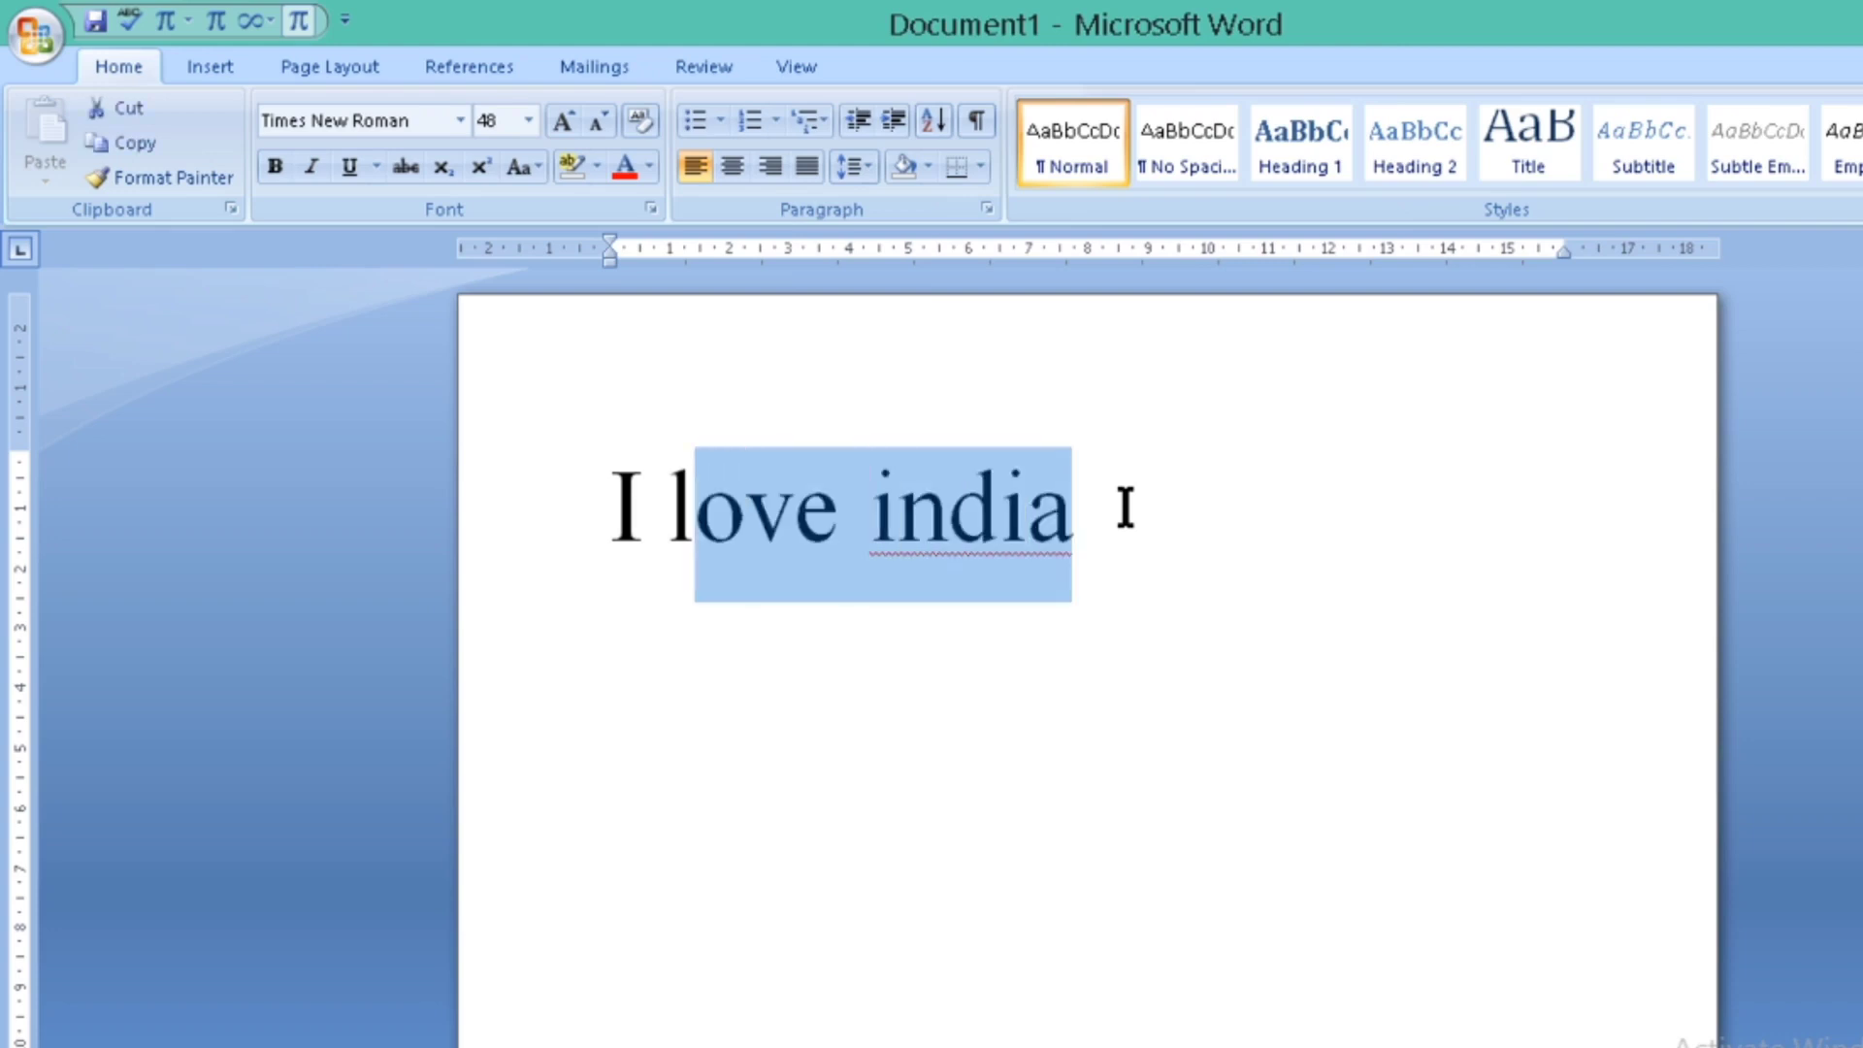
key(shift+Left)
key(shift+Left)
key(shift+Left)
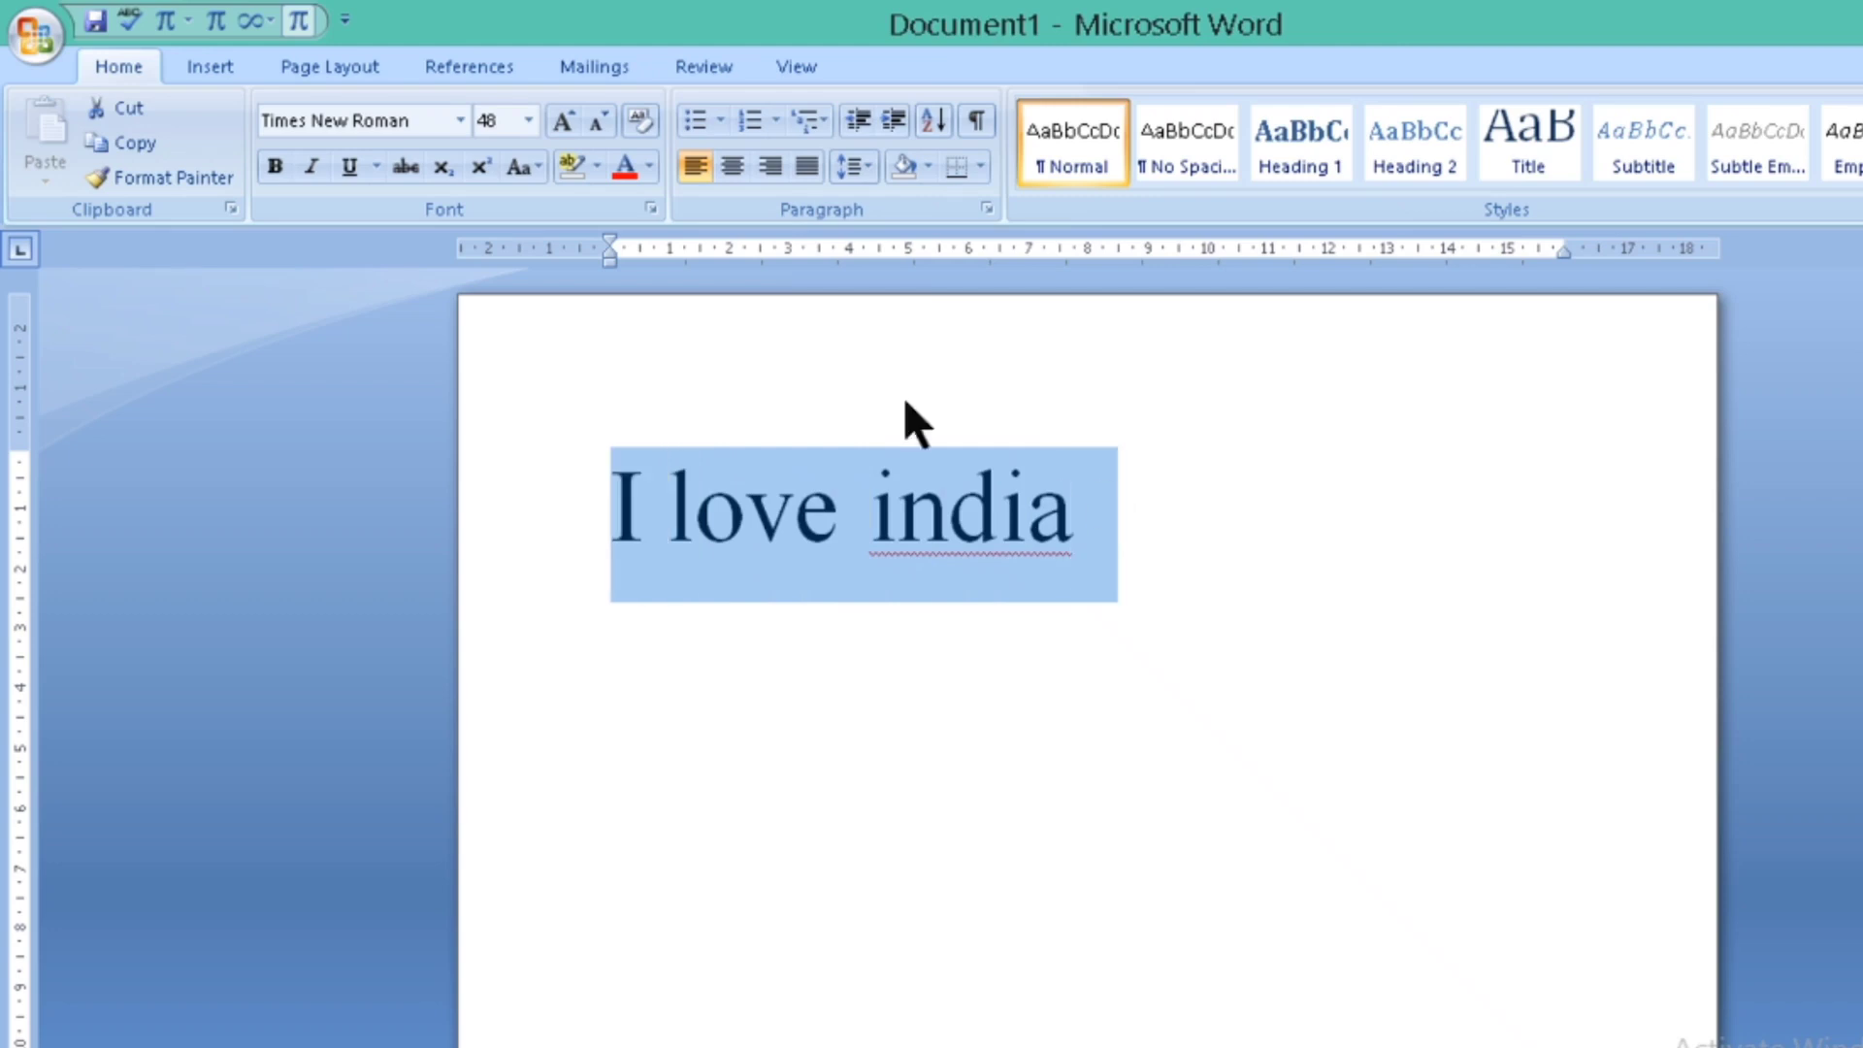
click(411, 162)
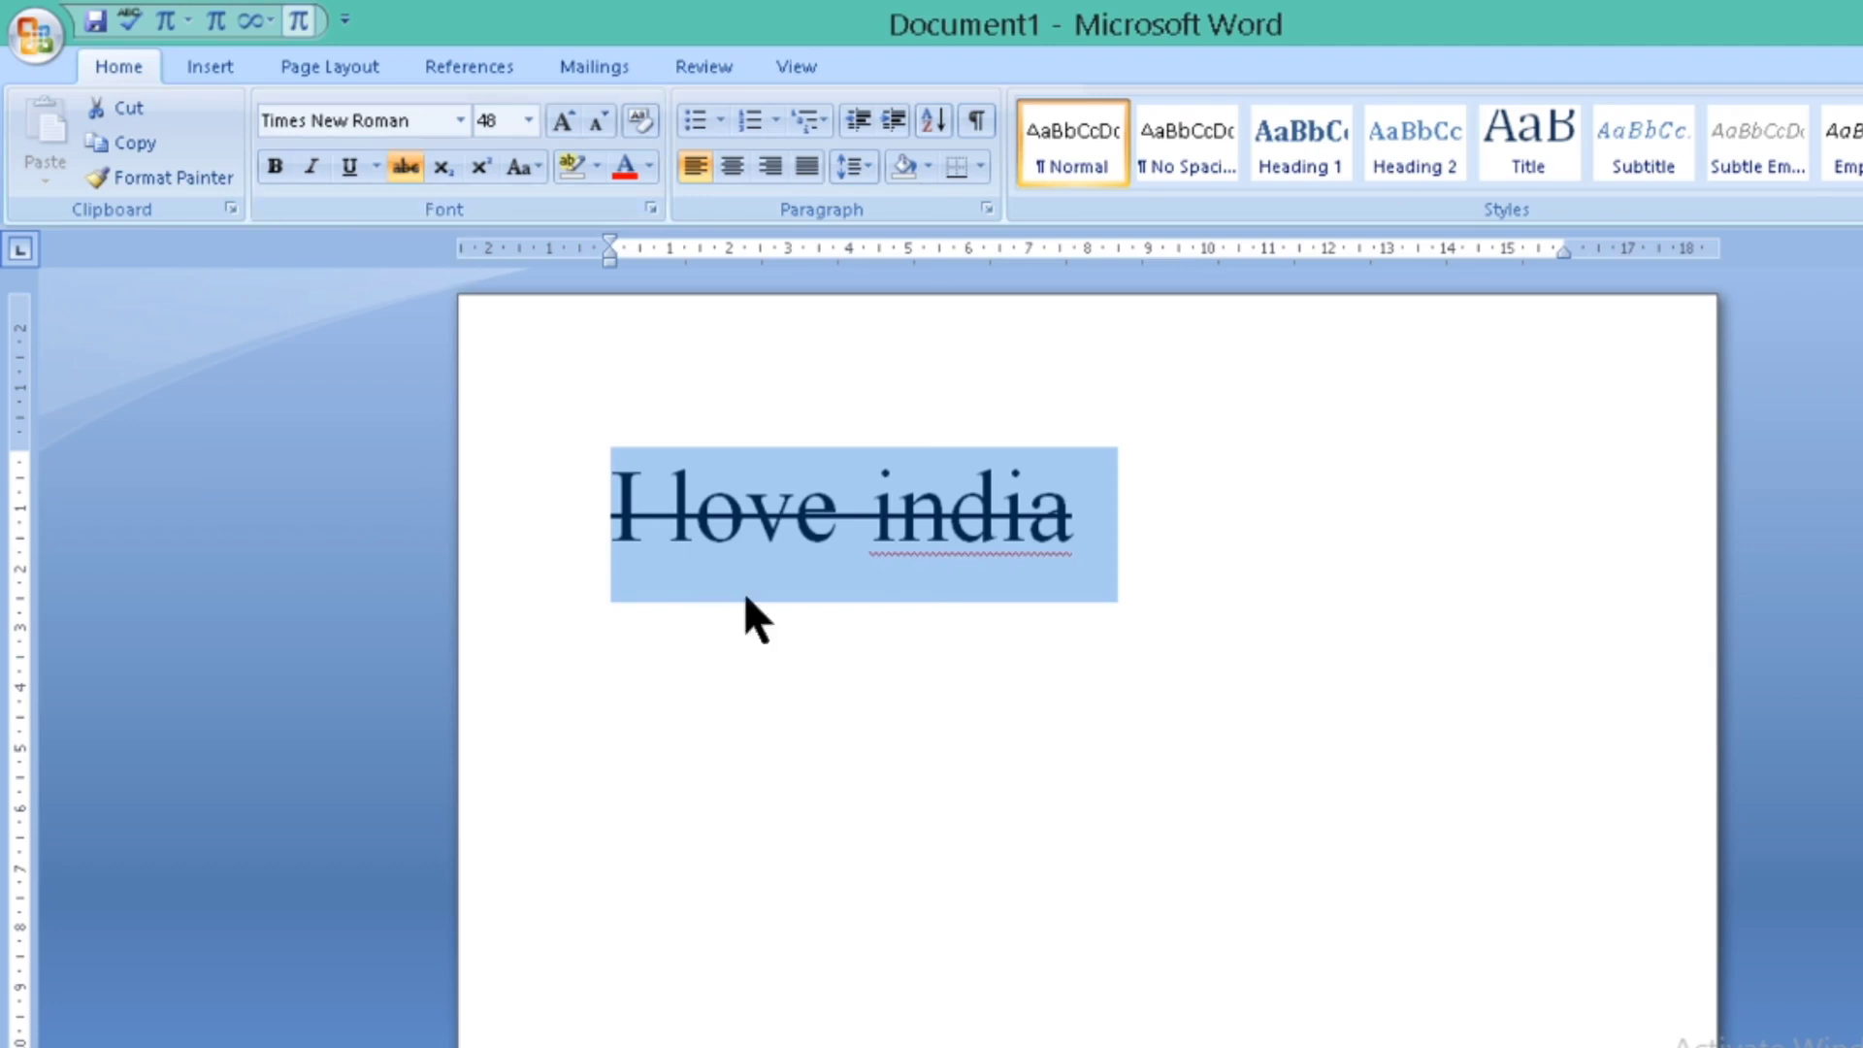
click(855, 697)
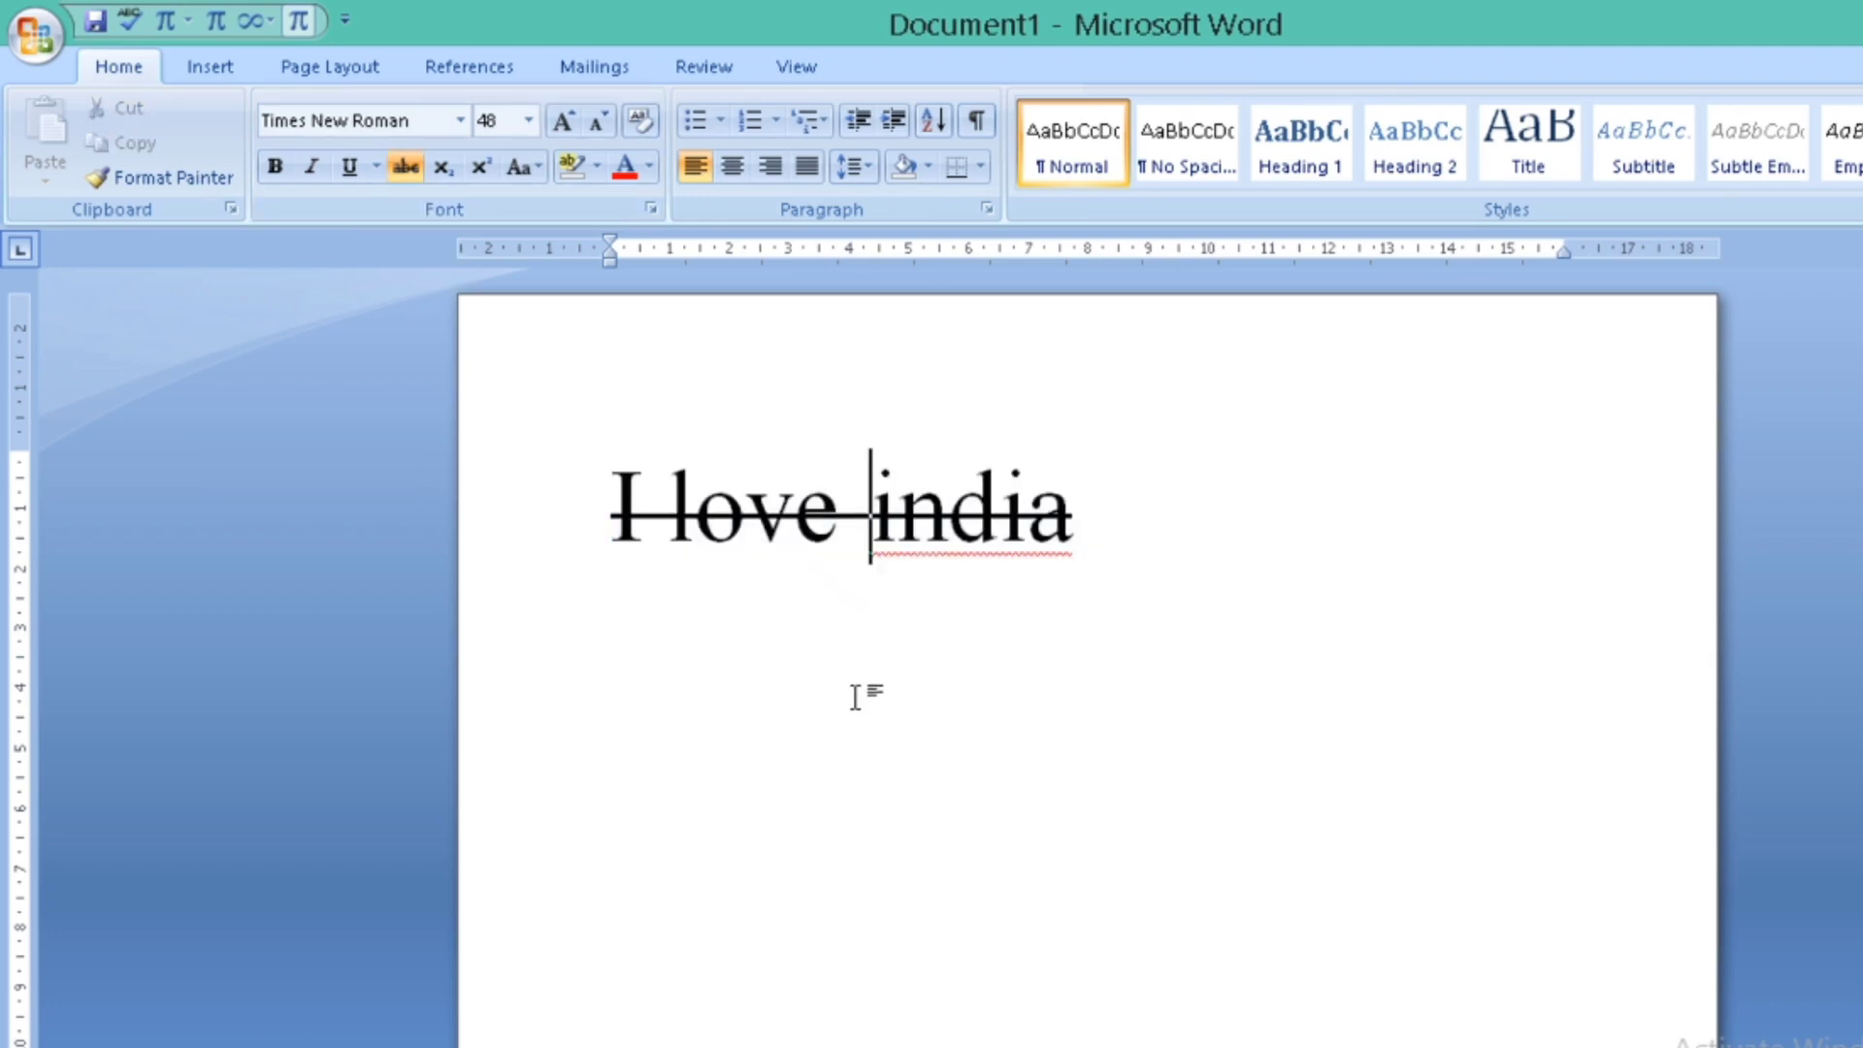
- Remove the strikethrough from the entire "I love india" line
click(1092, 514)
key(shift+Left)
key(shift+Left)
key(shift+Left)
key(shift+Left)
key(shift+Left)
key(shift+Left)
key(shift+Left)
key(shift+Left)
key(shift+Left)
key(shift+Left)
key(shift+Left)
key(shift+Left)
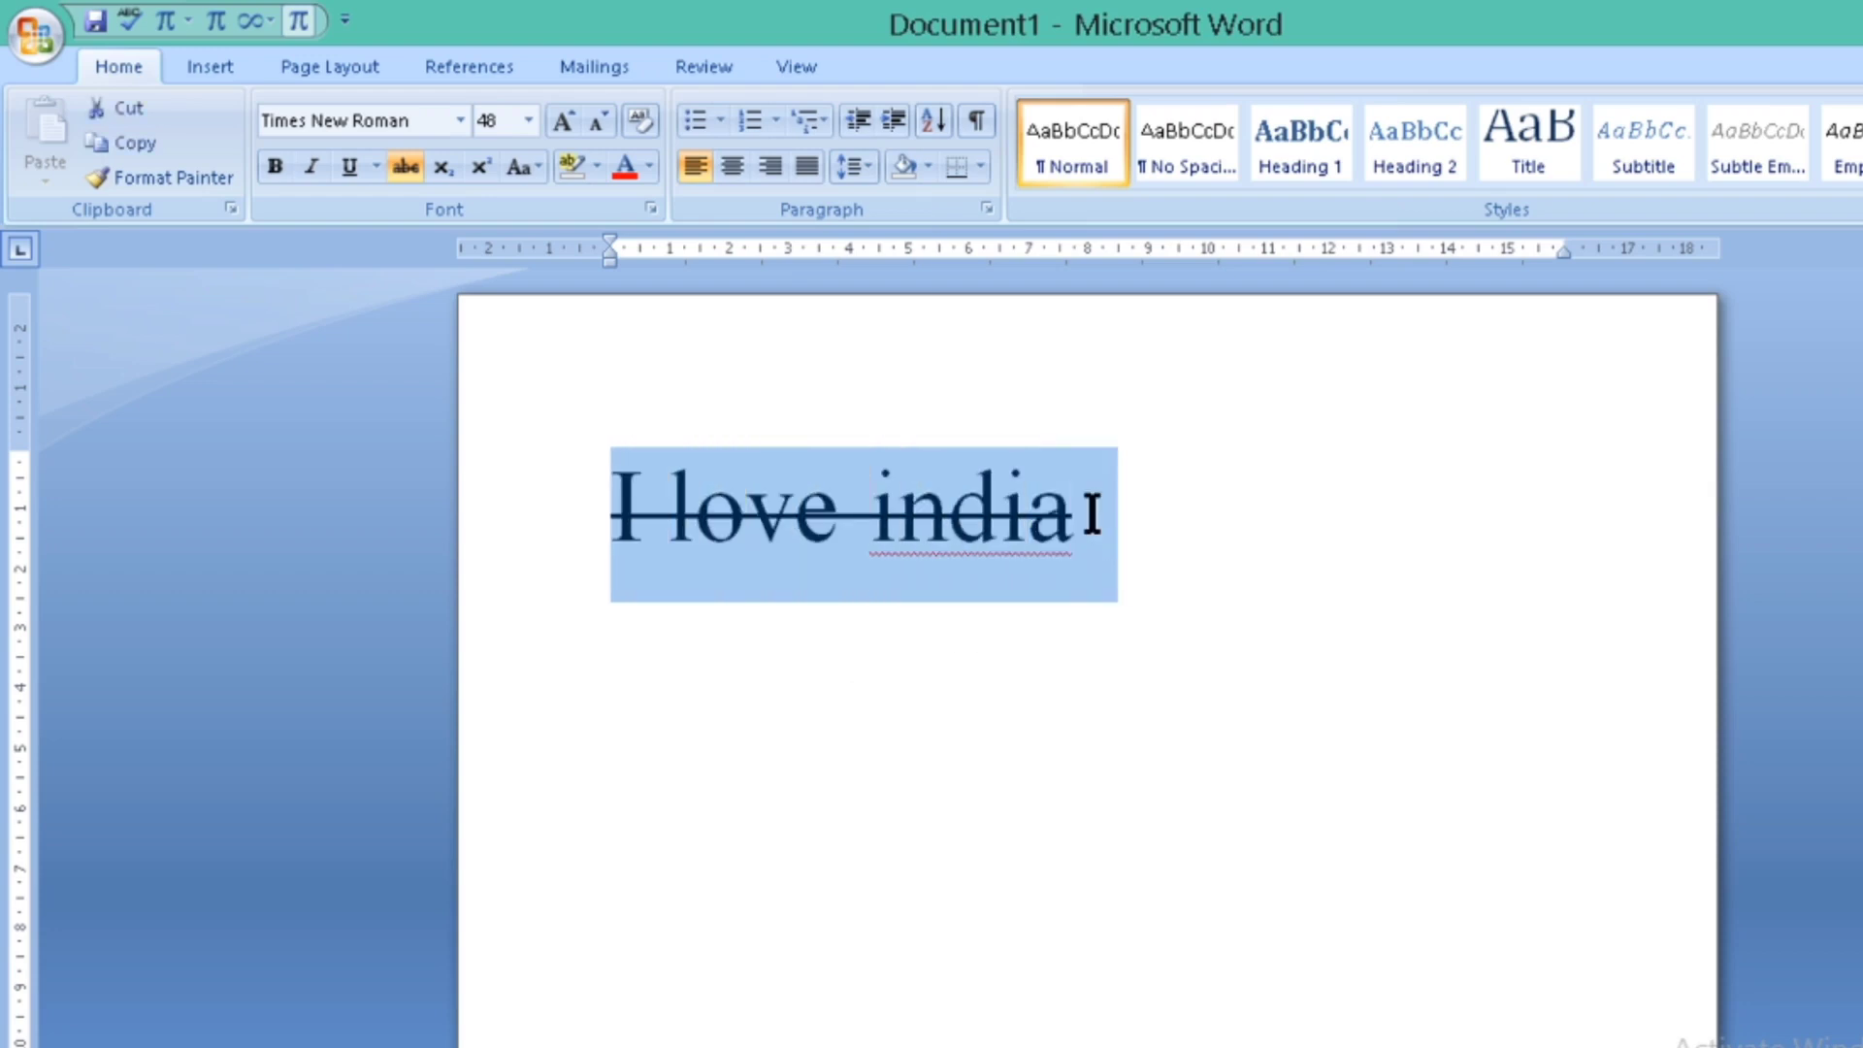
click(404, 166)
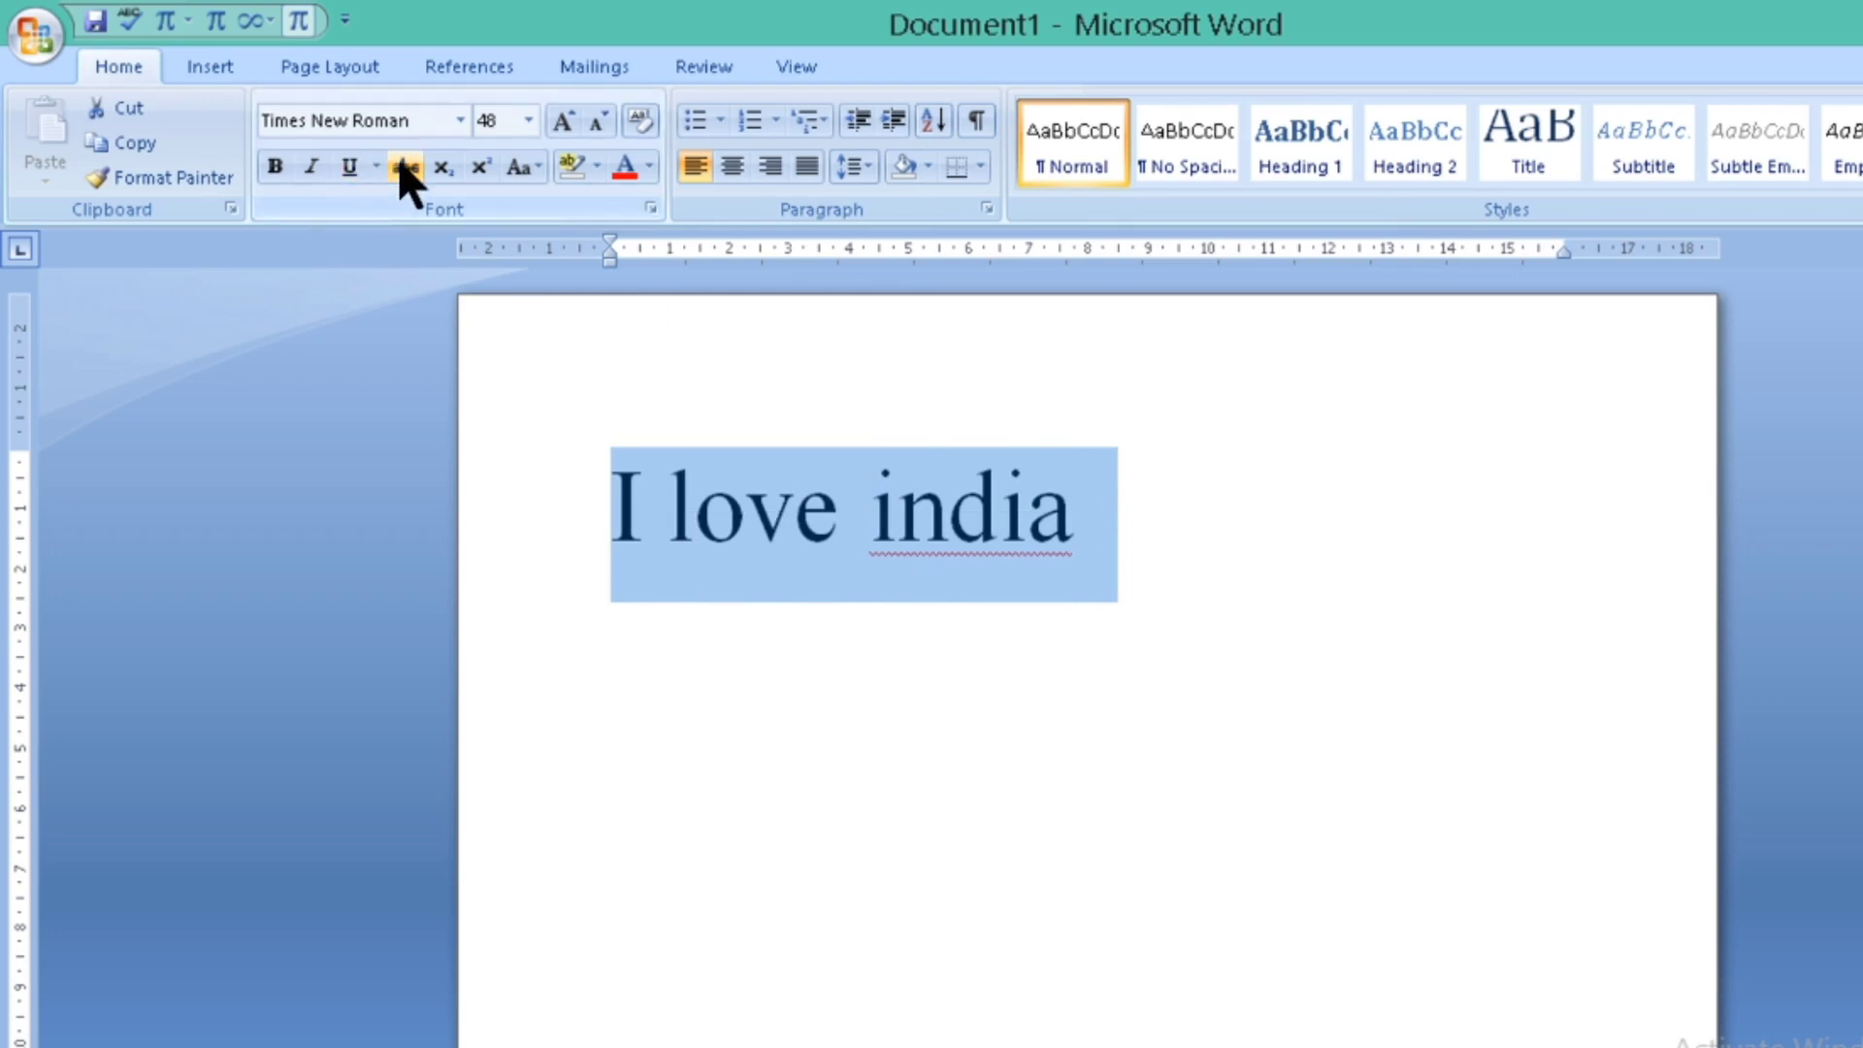
- Start a new paragraph below the "I love india" line
click(1124, 472)
key(Return)
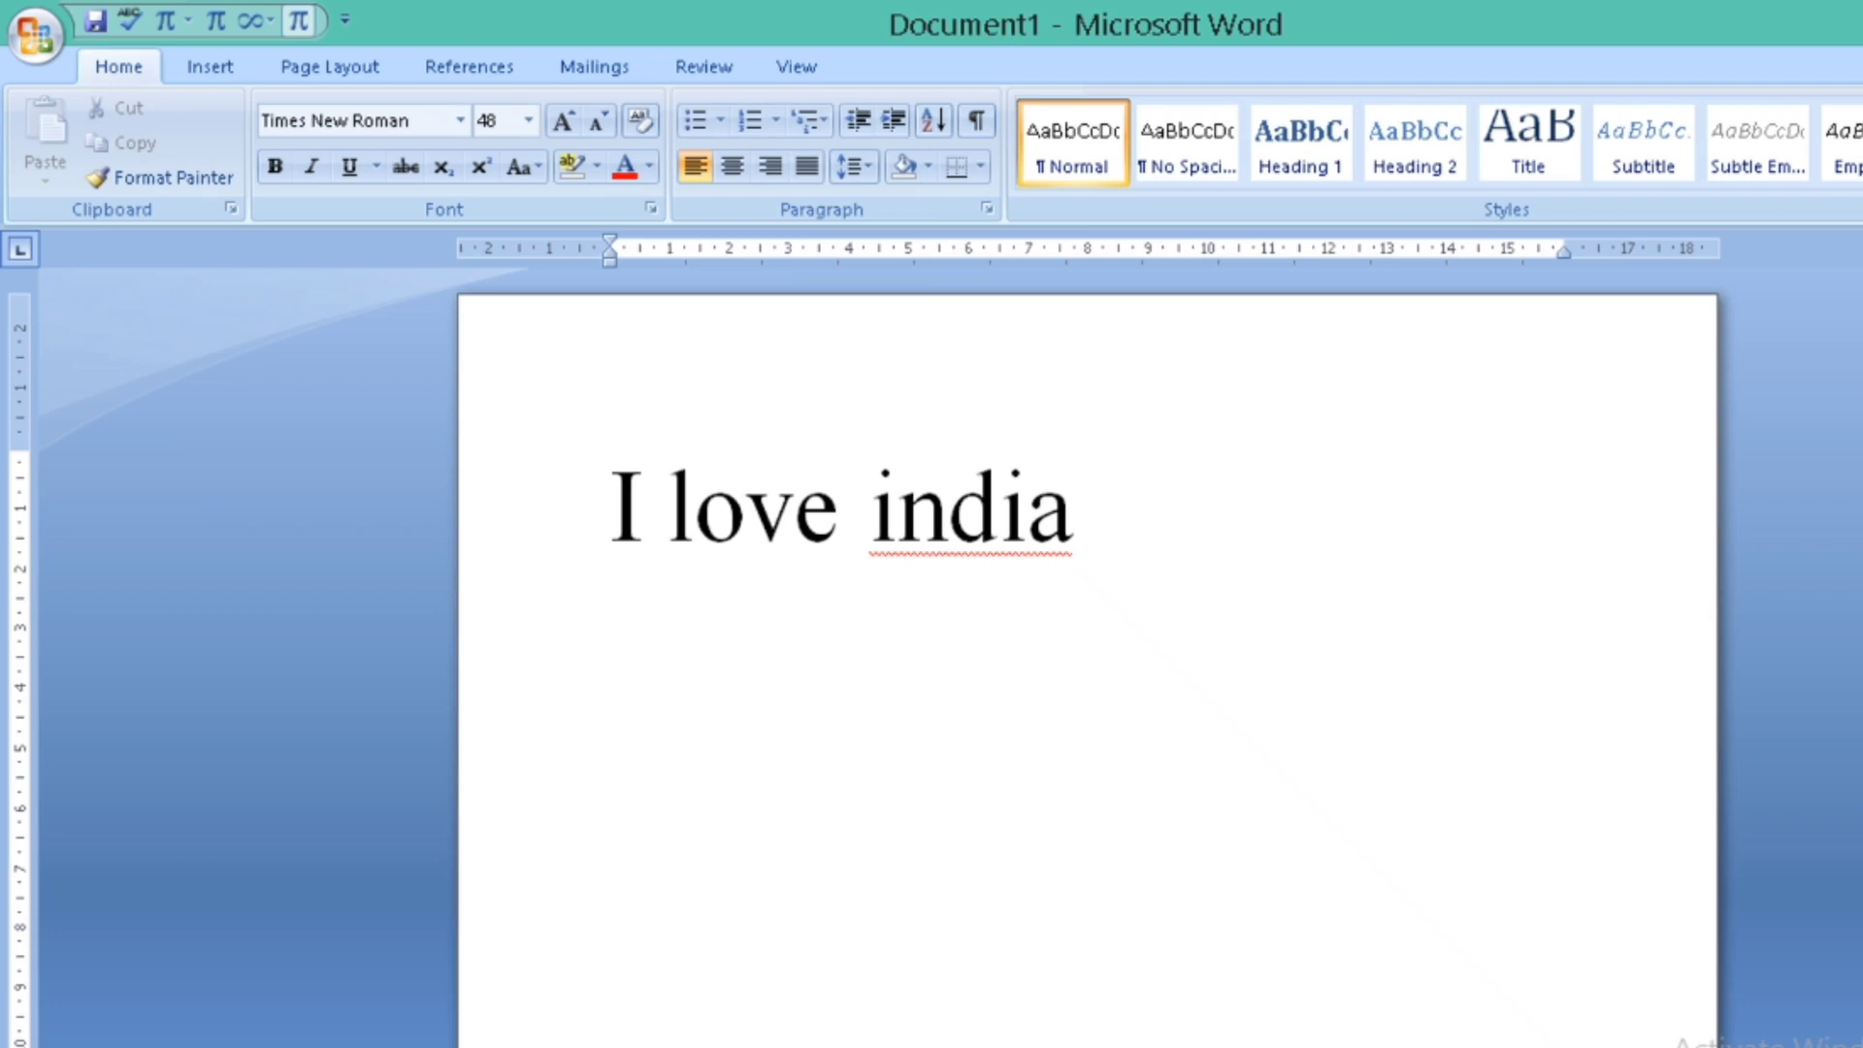
text(h2)
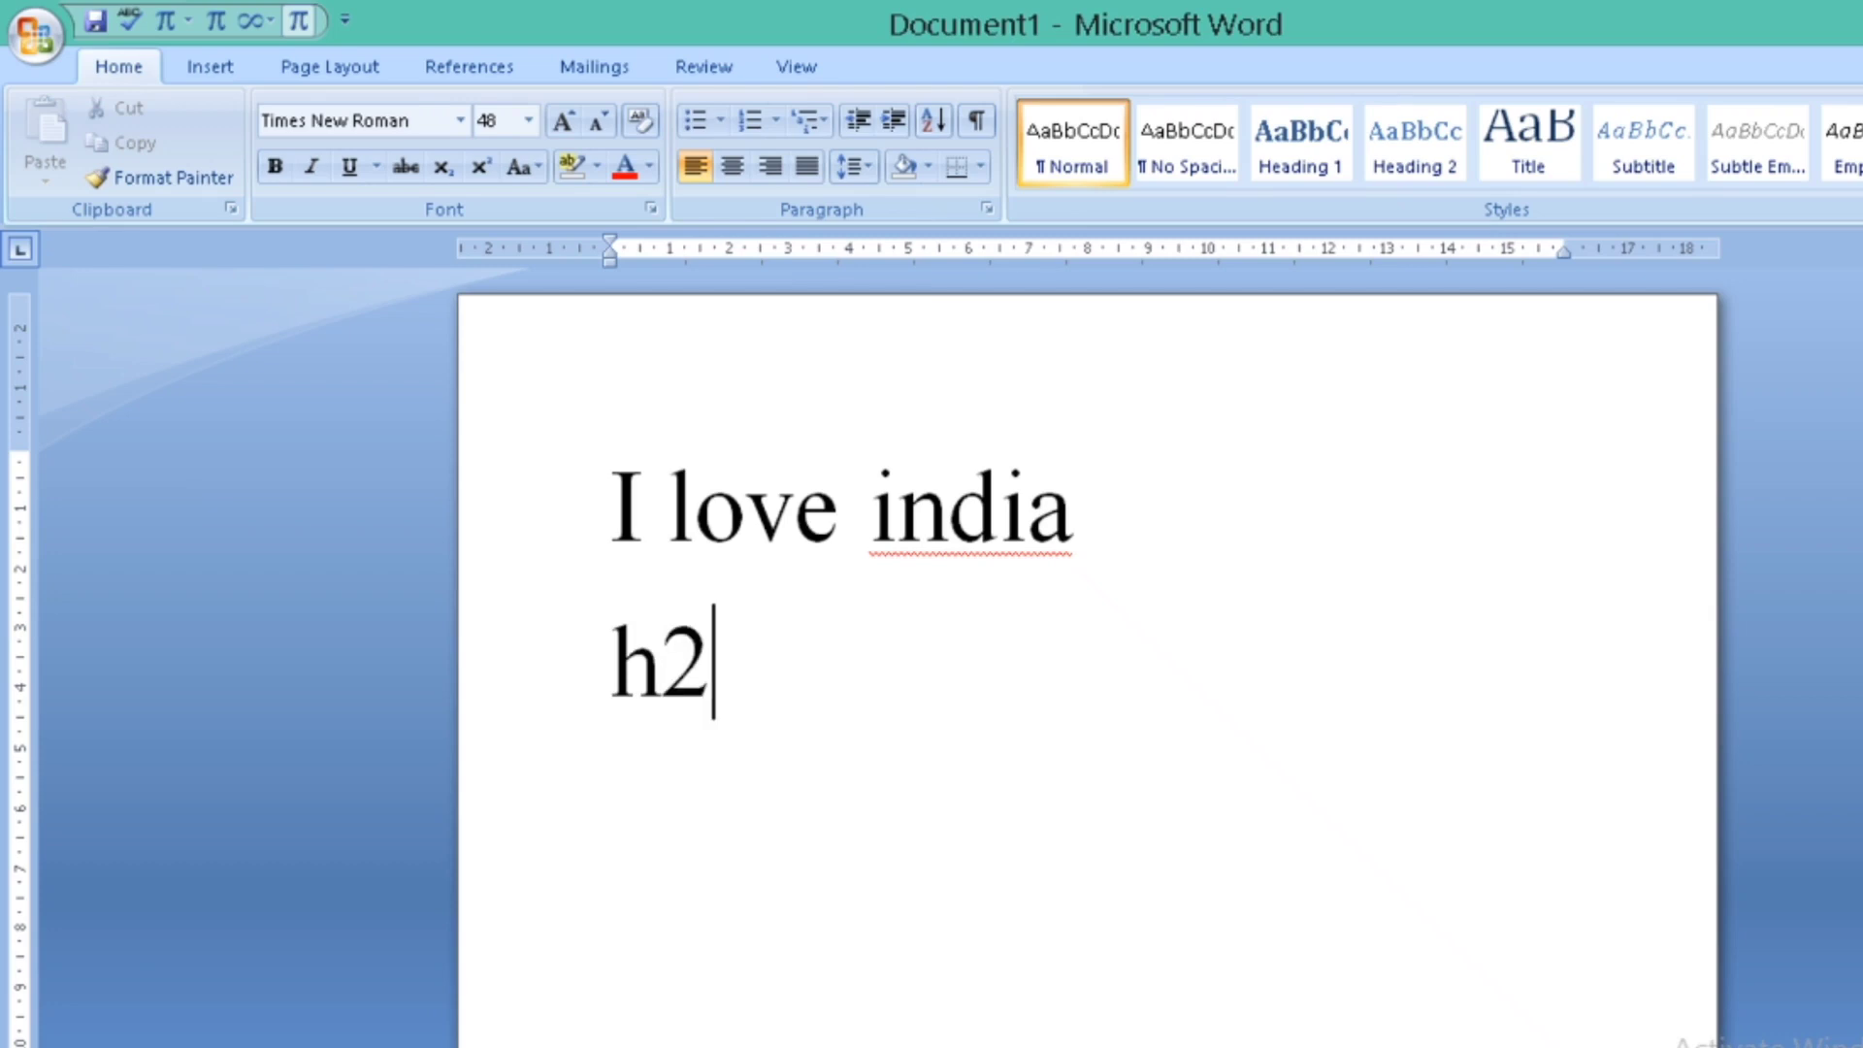
text(o)
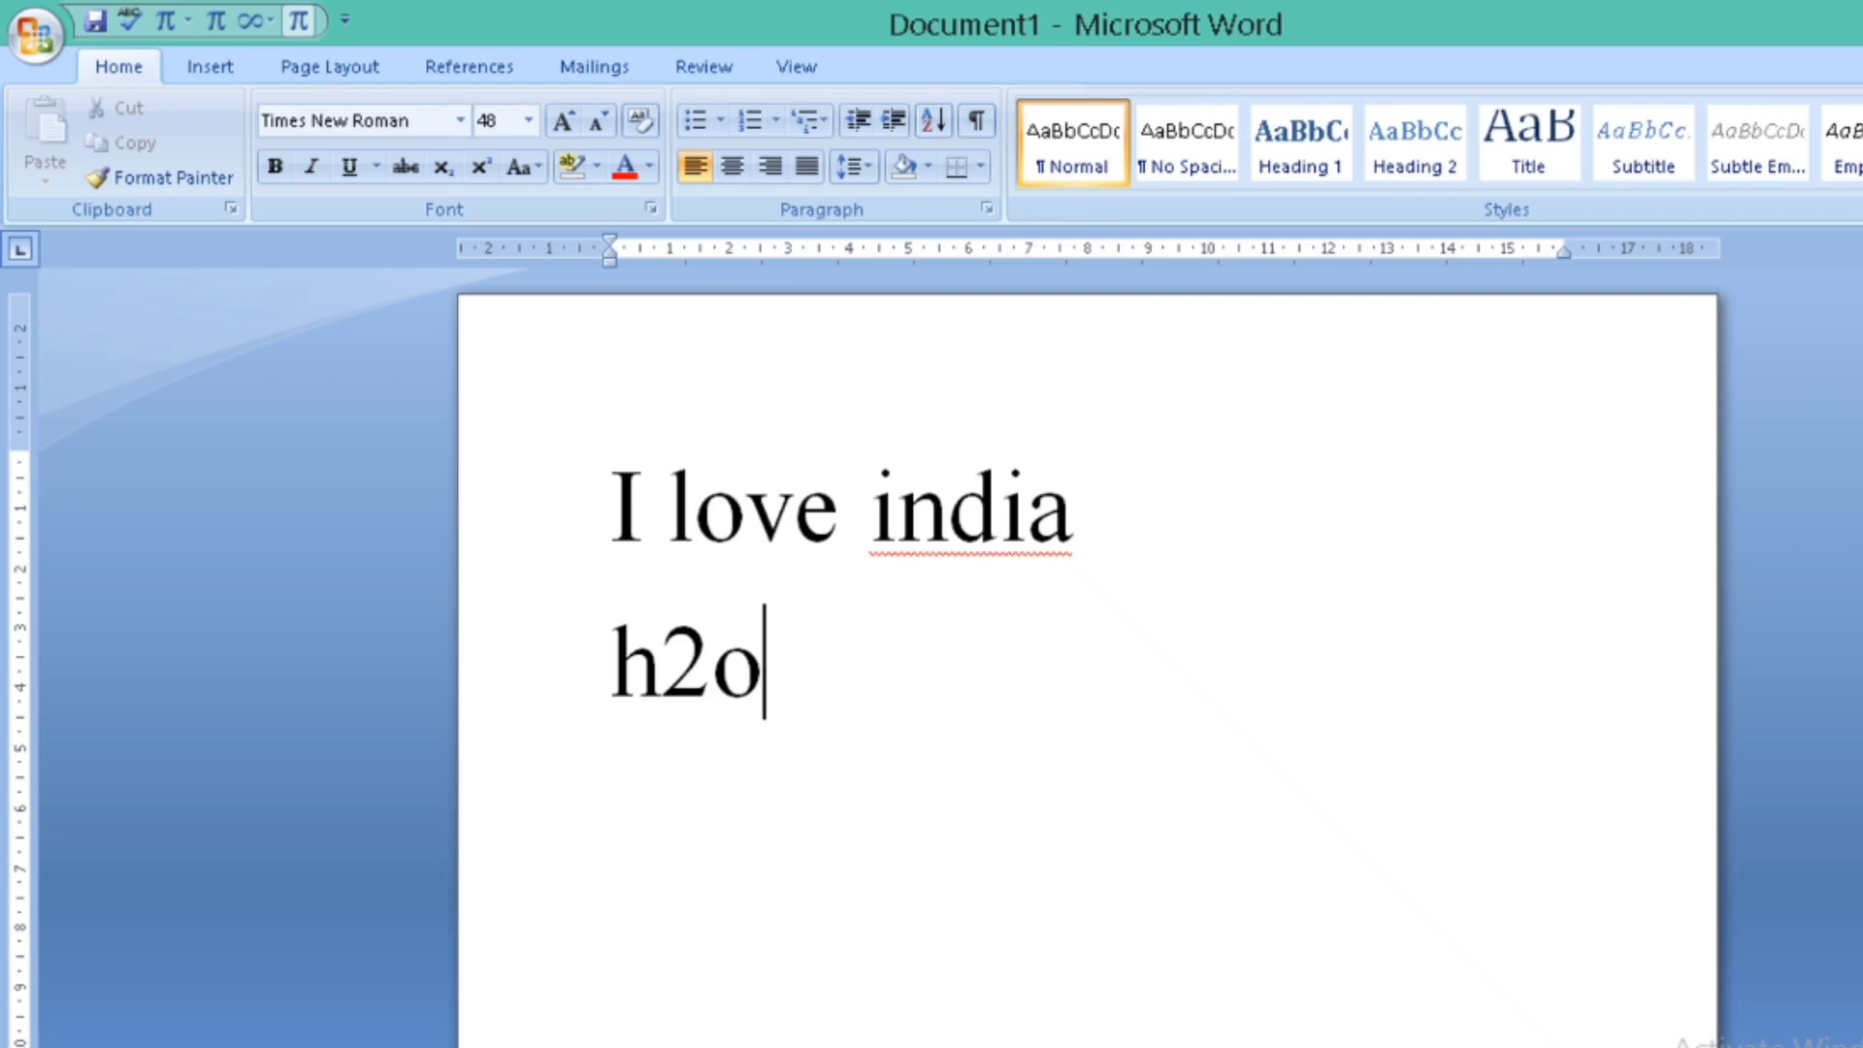
key(BackSpace)
key(BackSpace)
key(BackSpace)
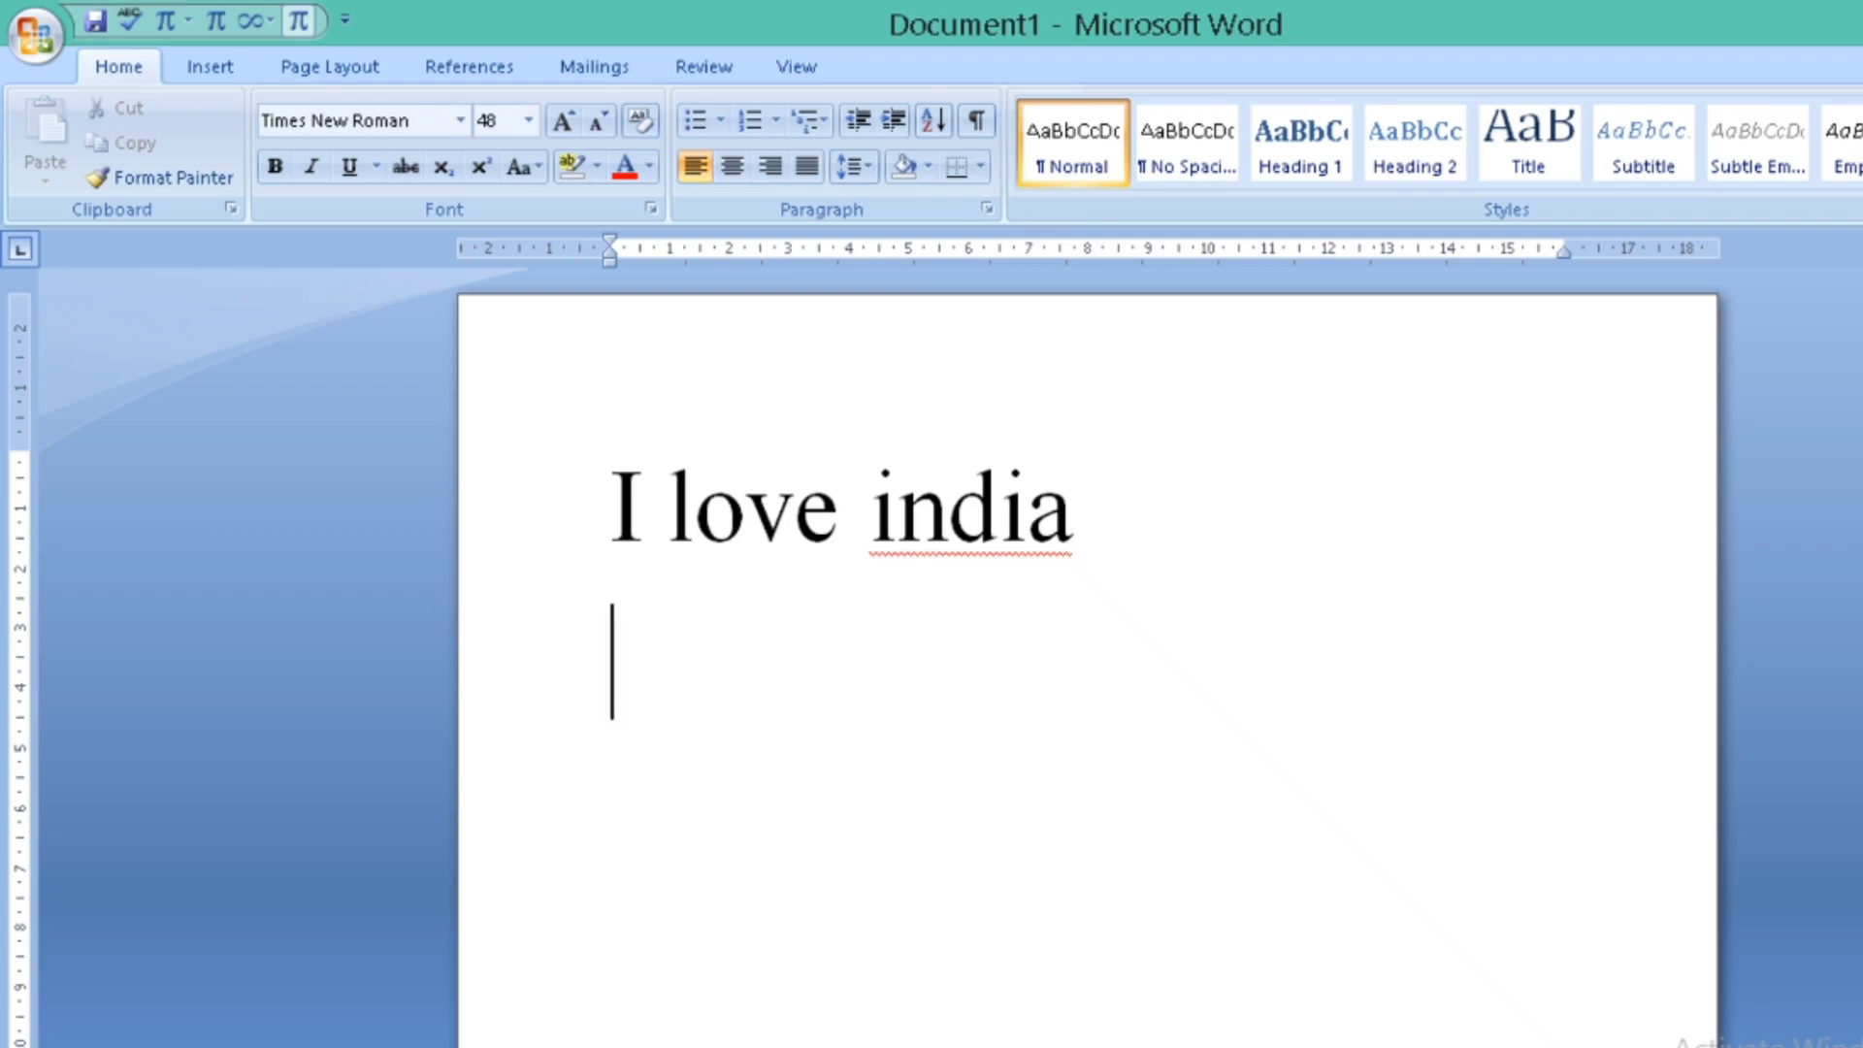
- Enter "h2o" on the line below "I love india", with the 2 formatted as subscript
text(h)
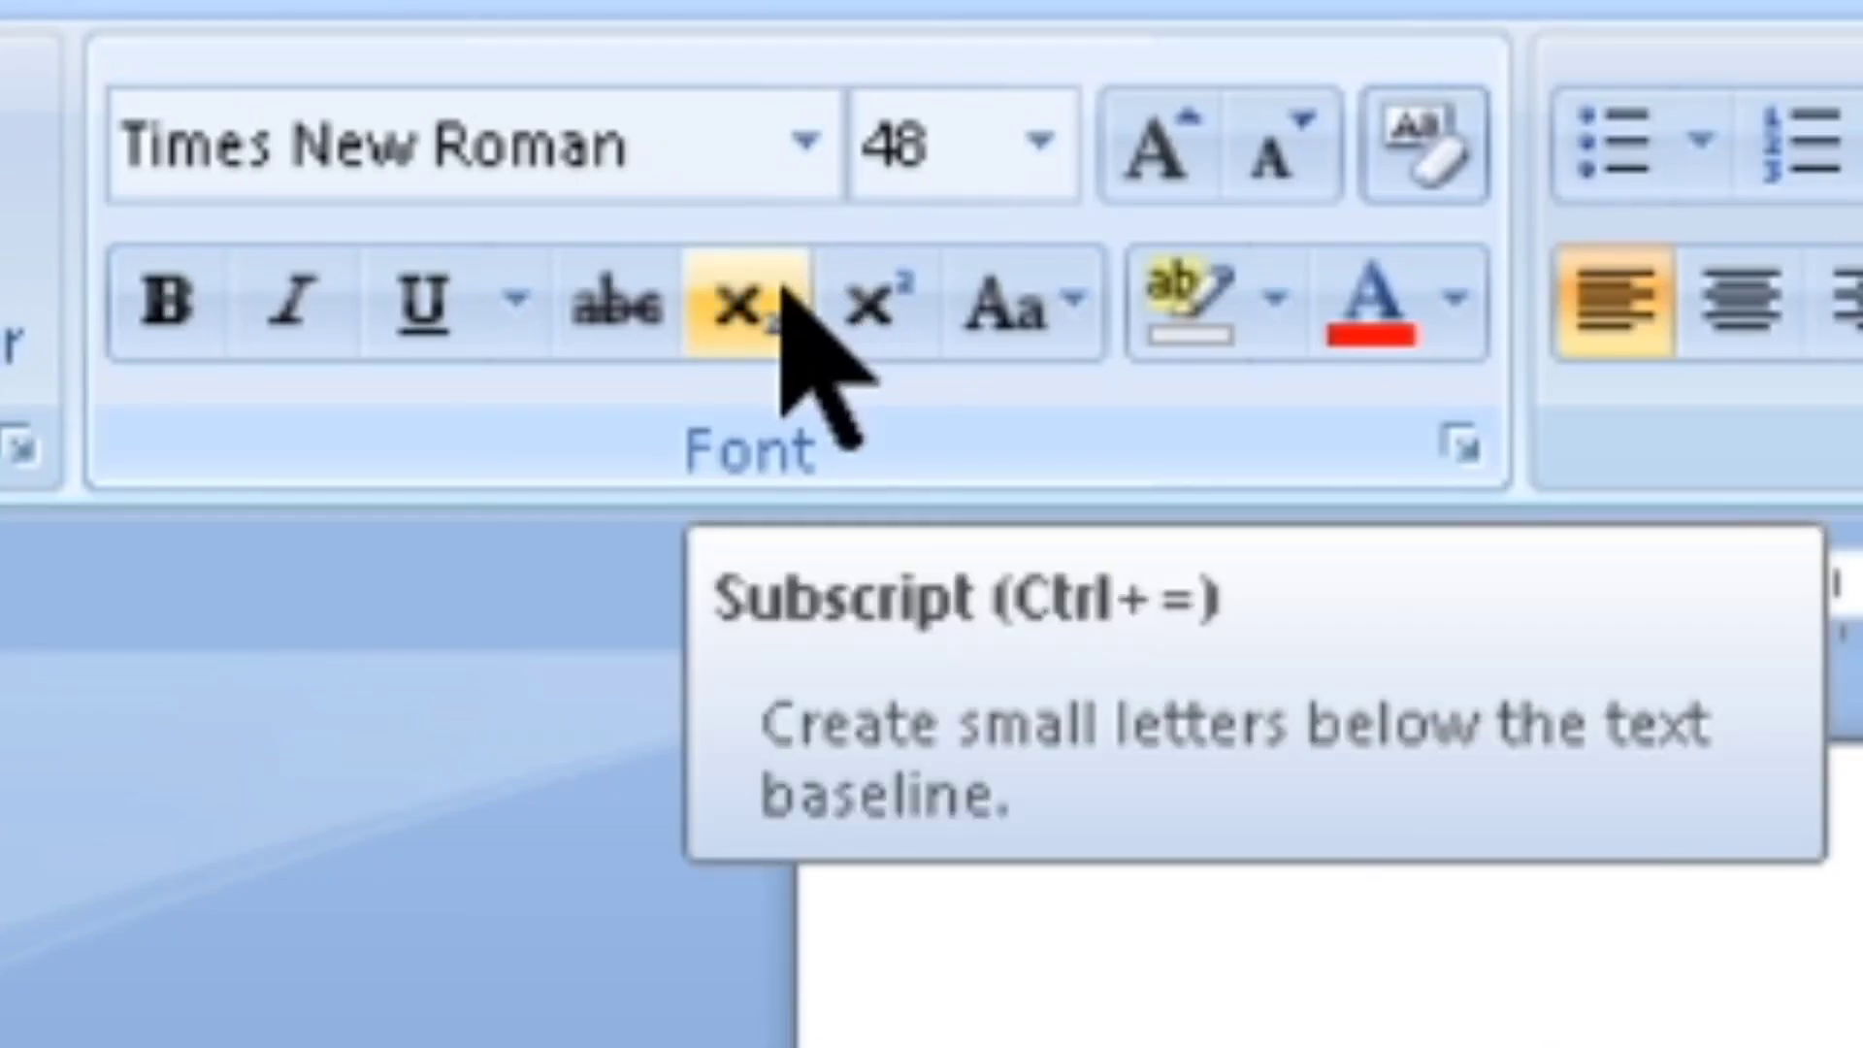
click(784, 291)
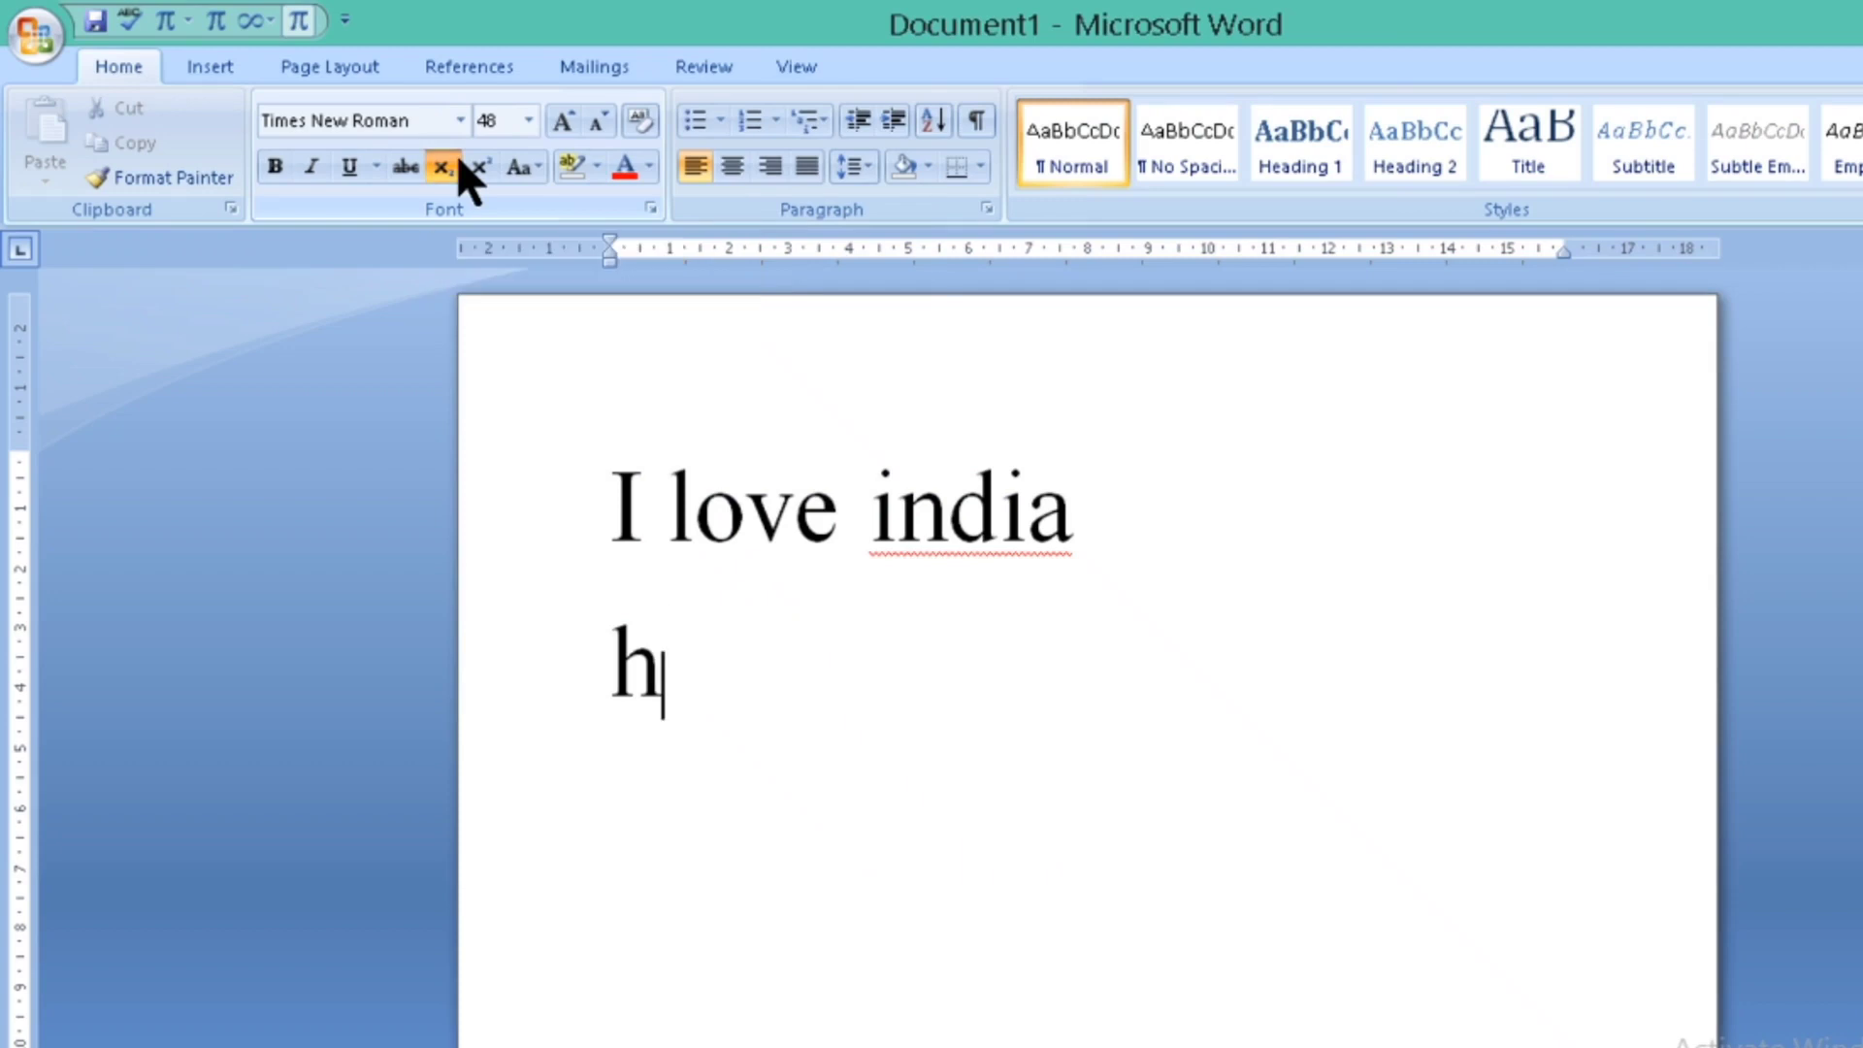
text(2)
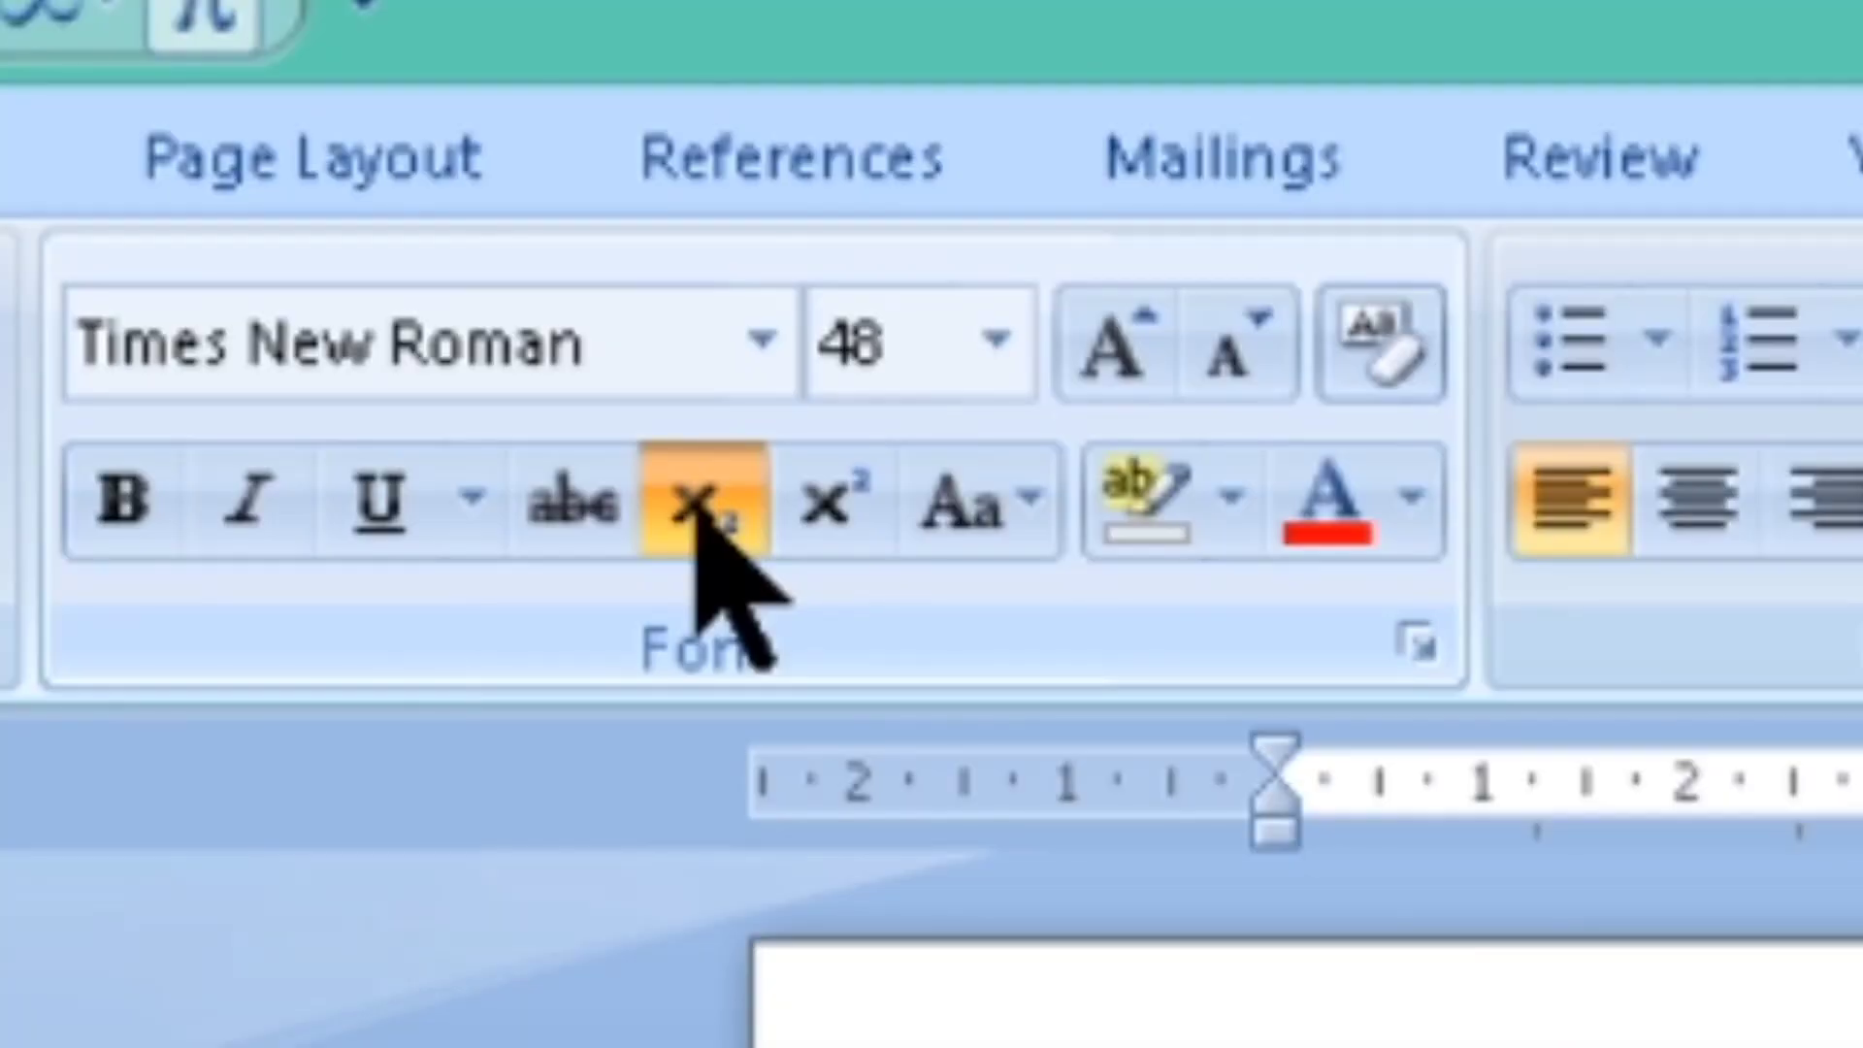
click(696, 510)
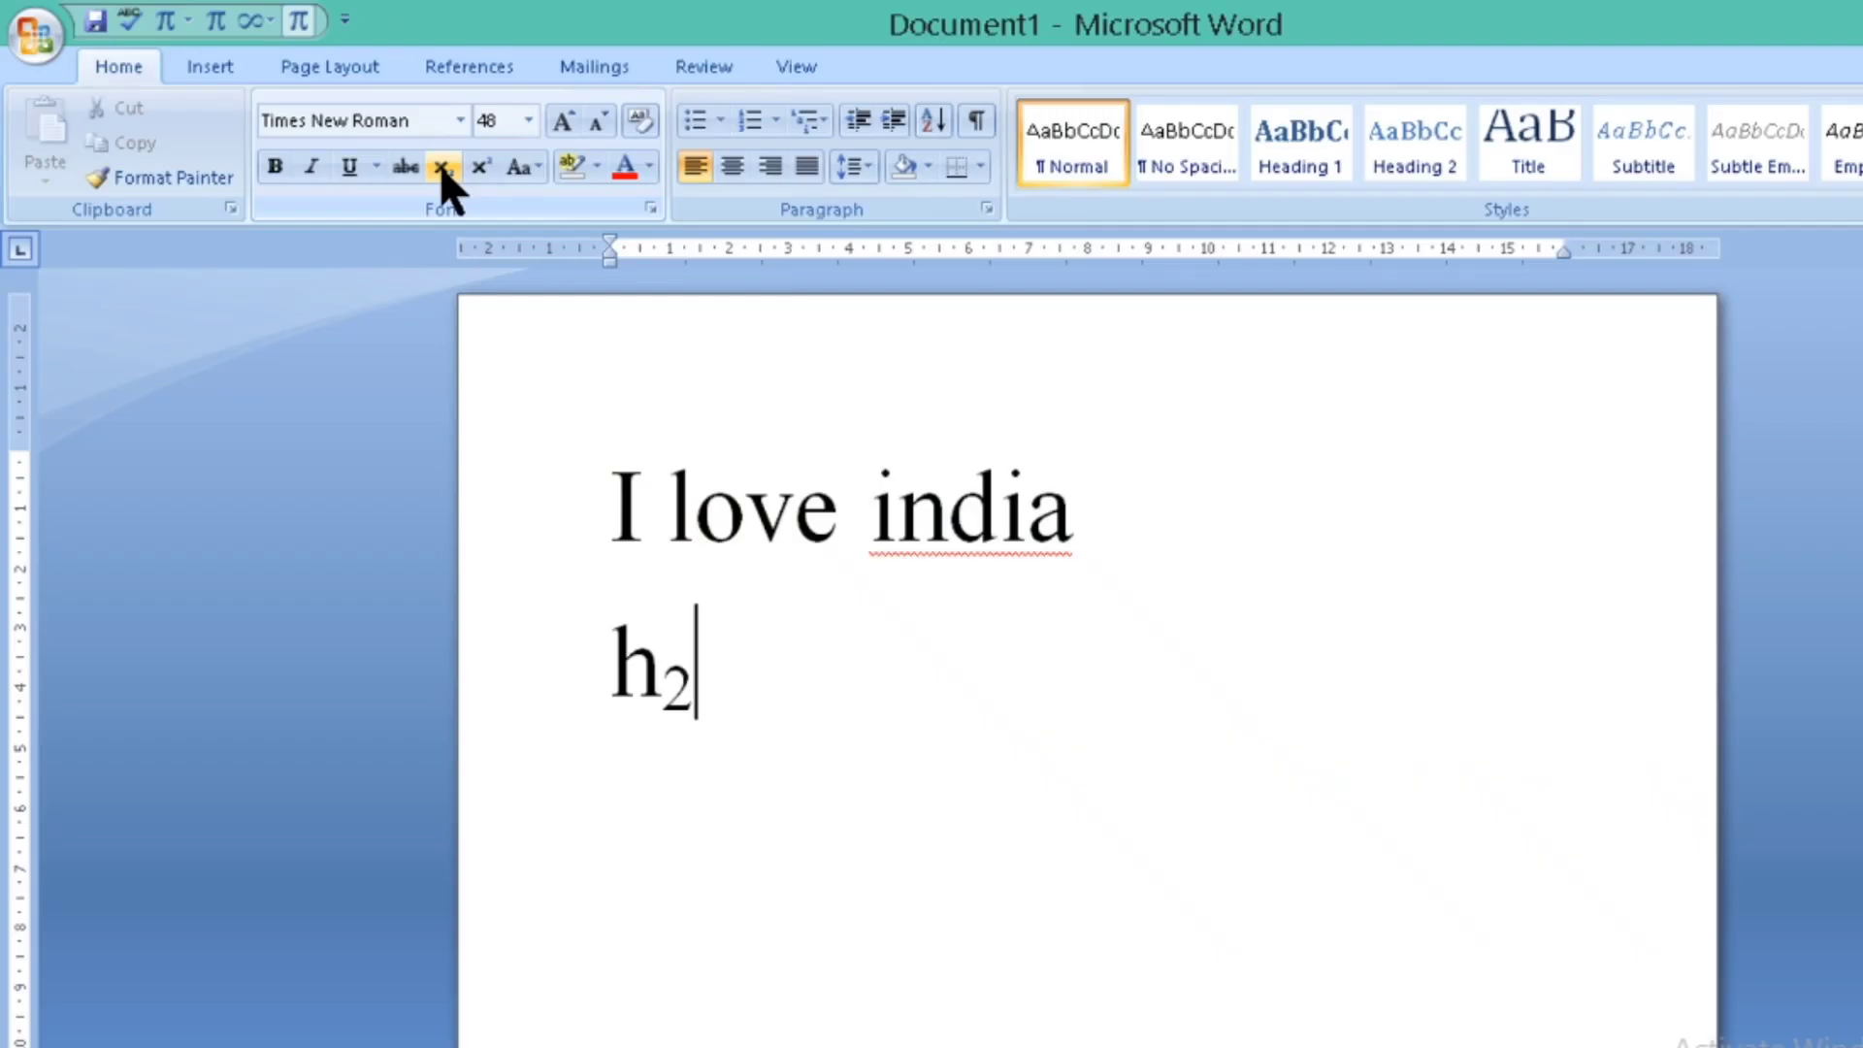
text(o)
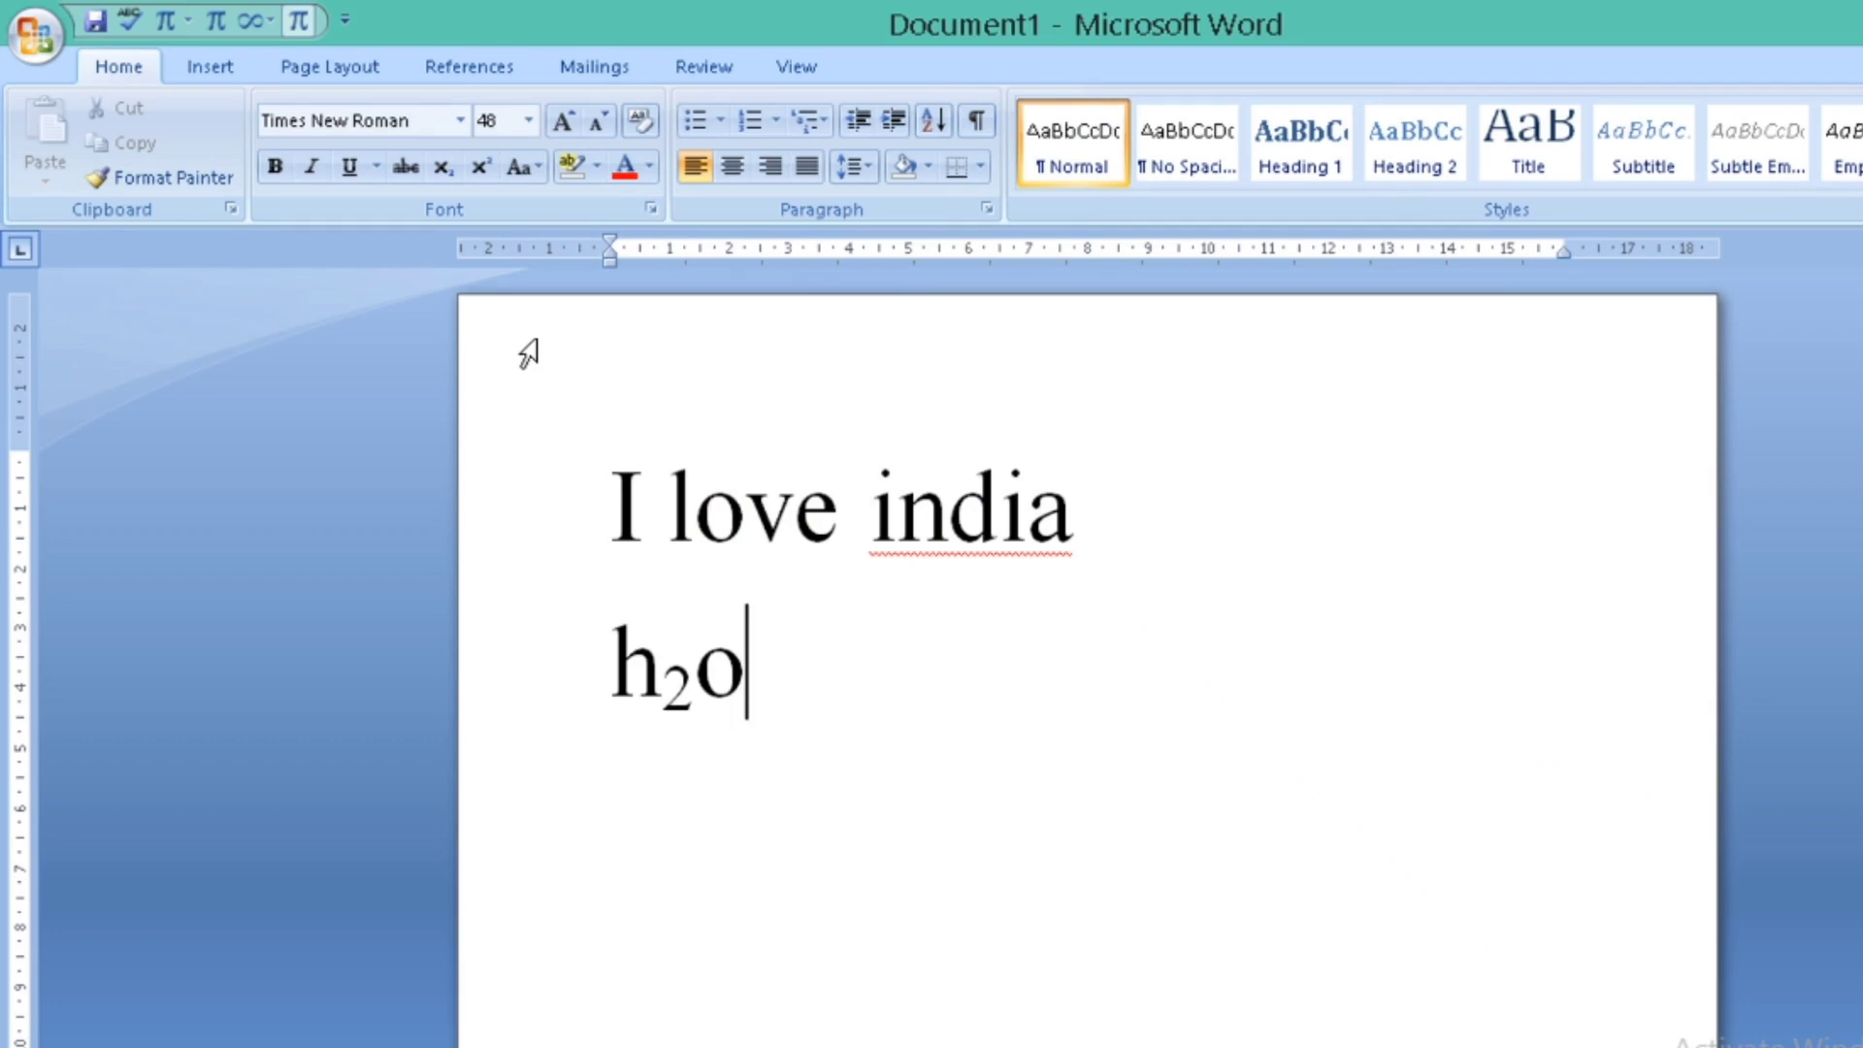
- Enter "a2+b2" on a new line with both 2s as superscript, and start an empty paragraph below it
key(Return)
text(a)
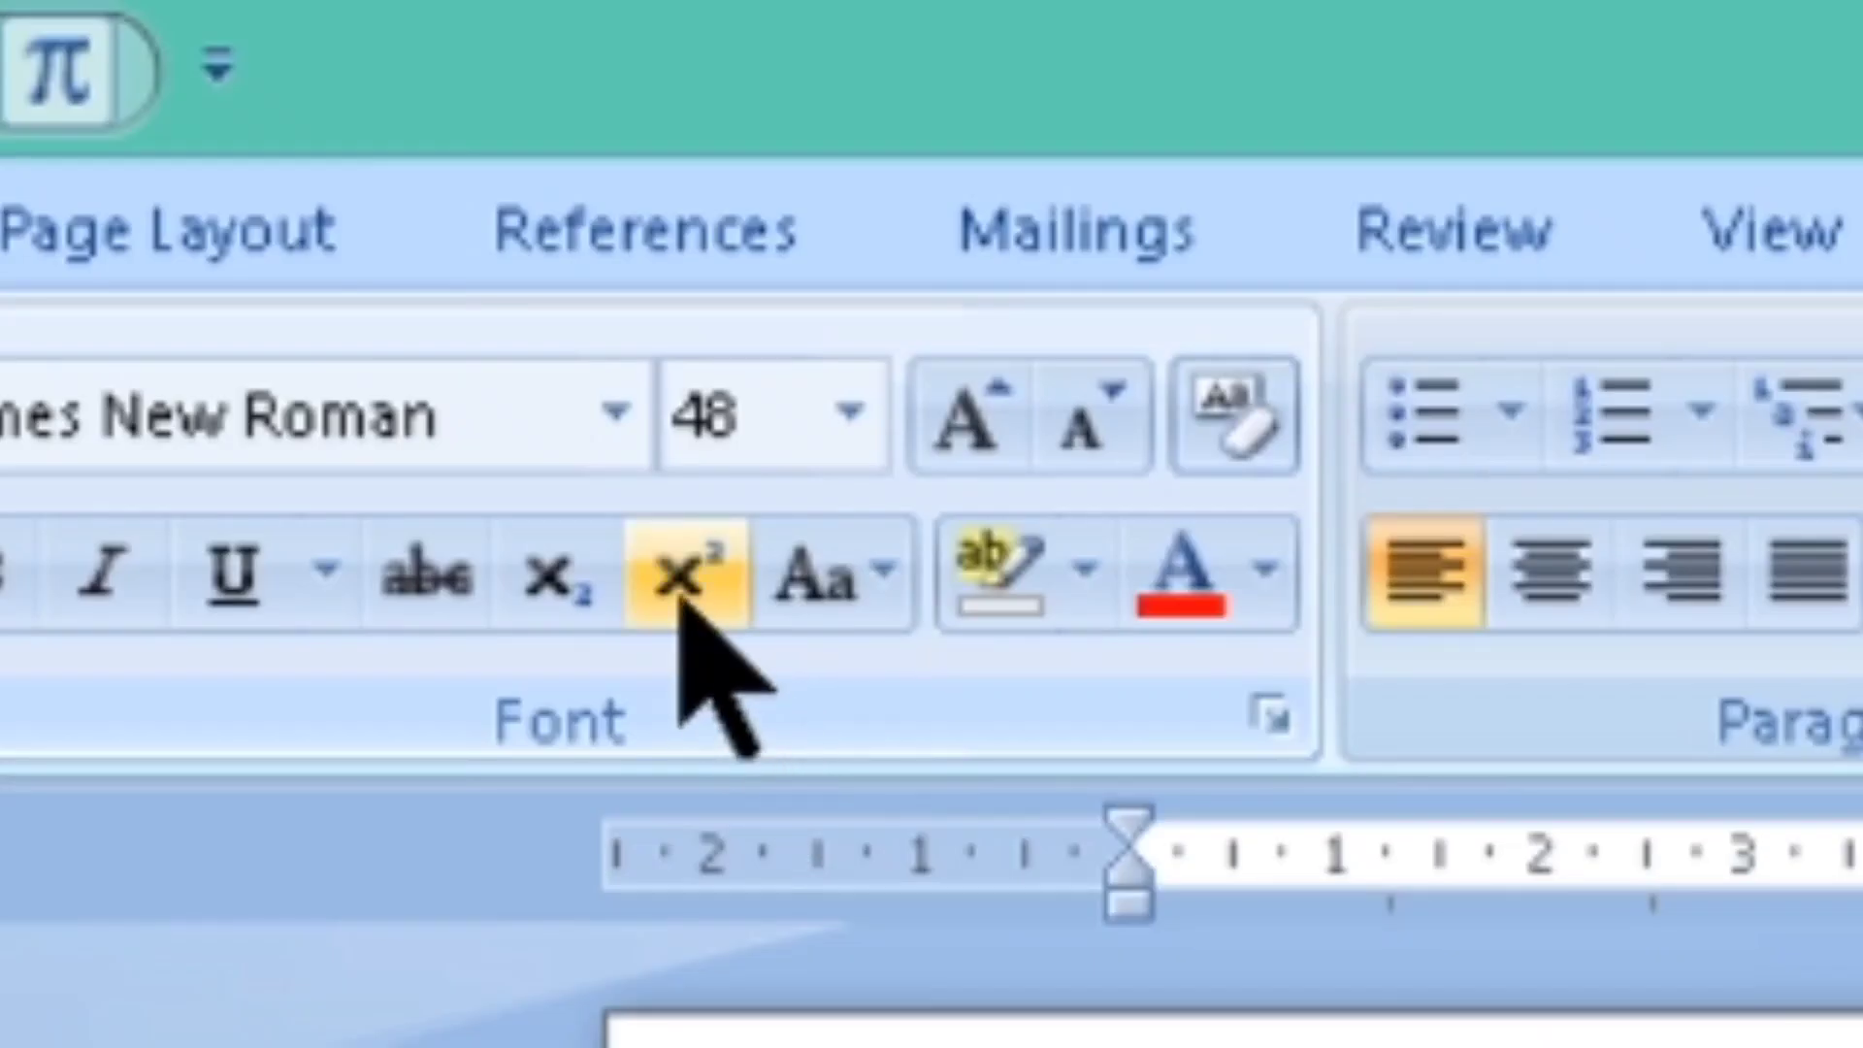
click(681, 578)
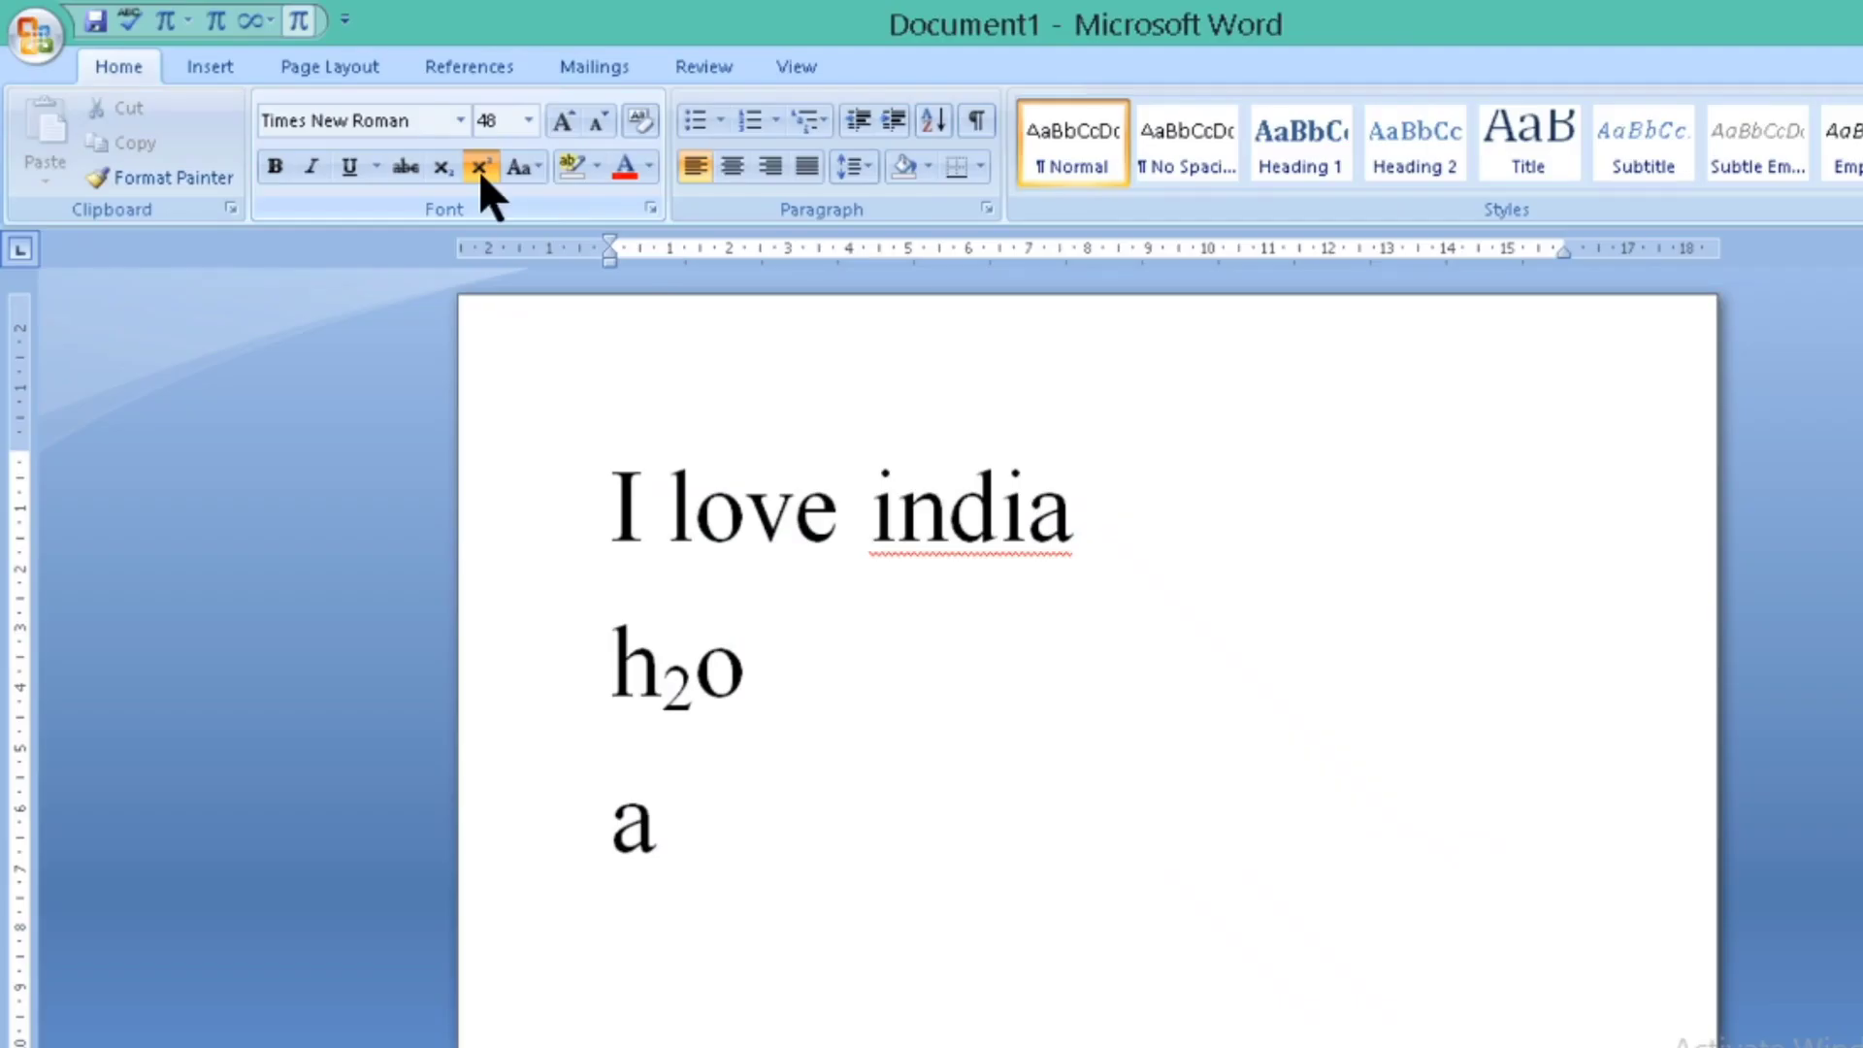
text(2)
click(479, 167)
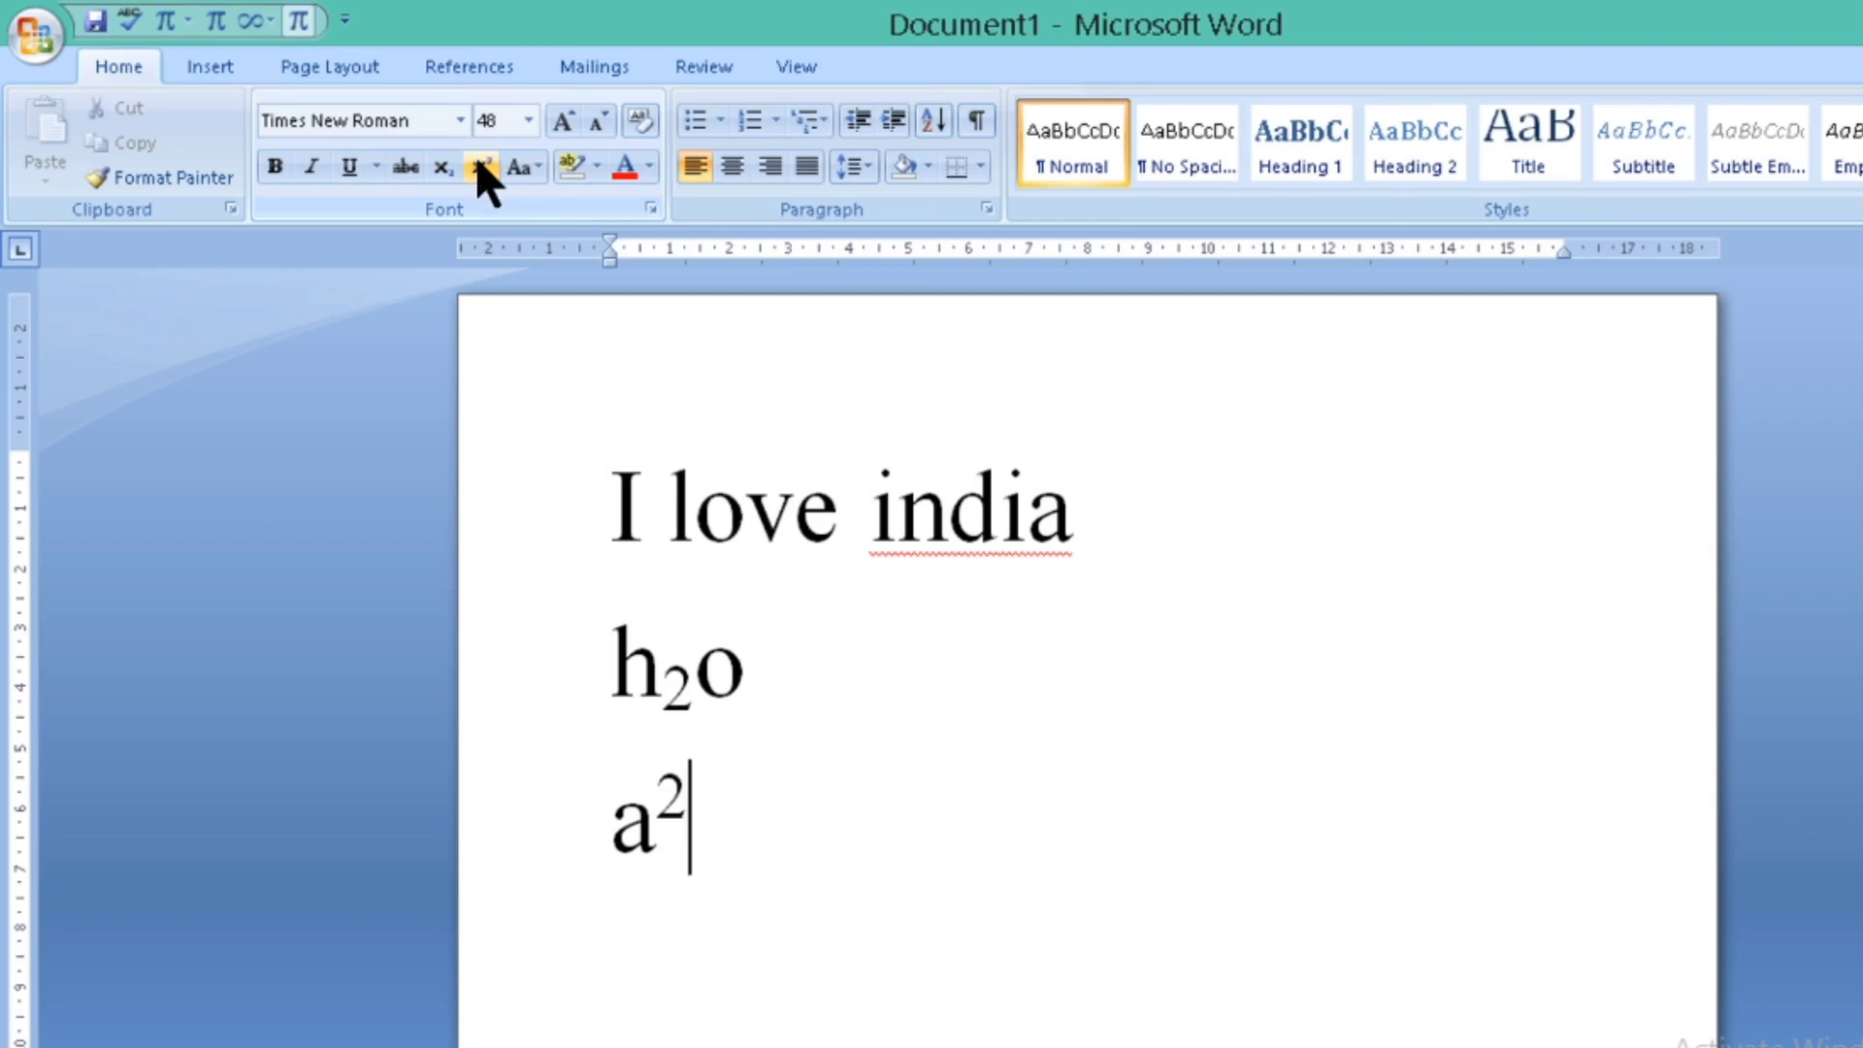
text(+b)
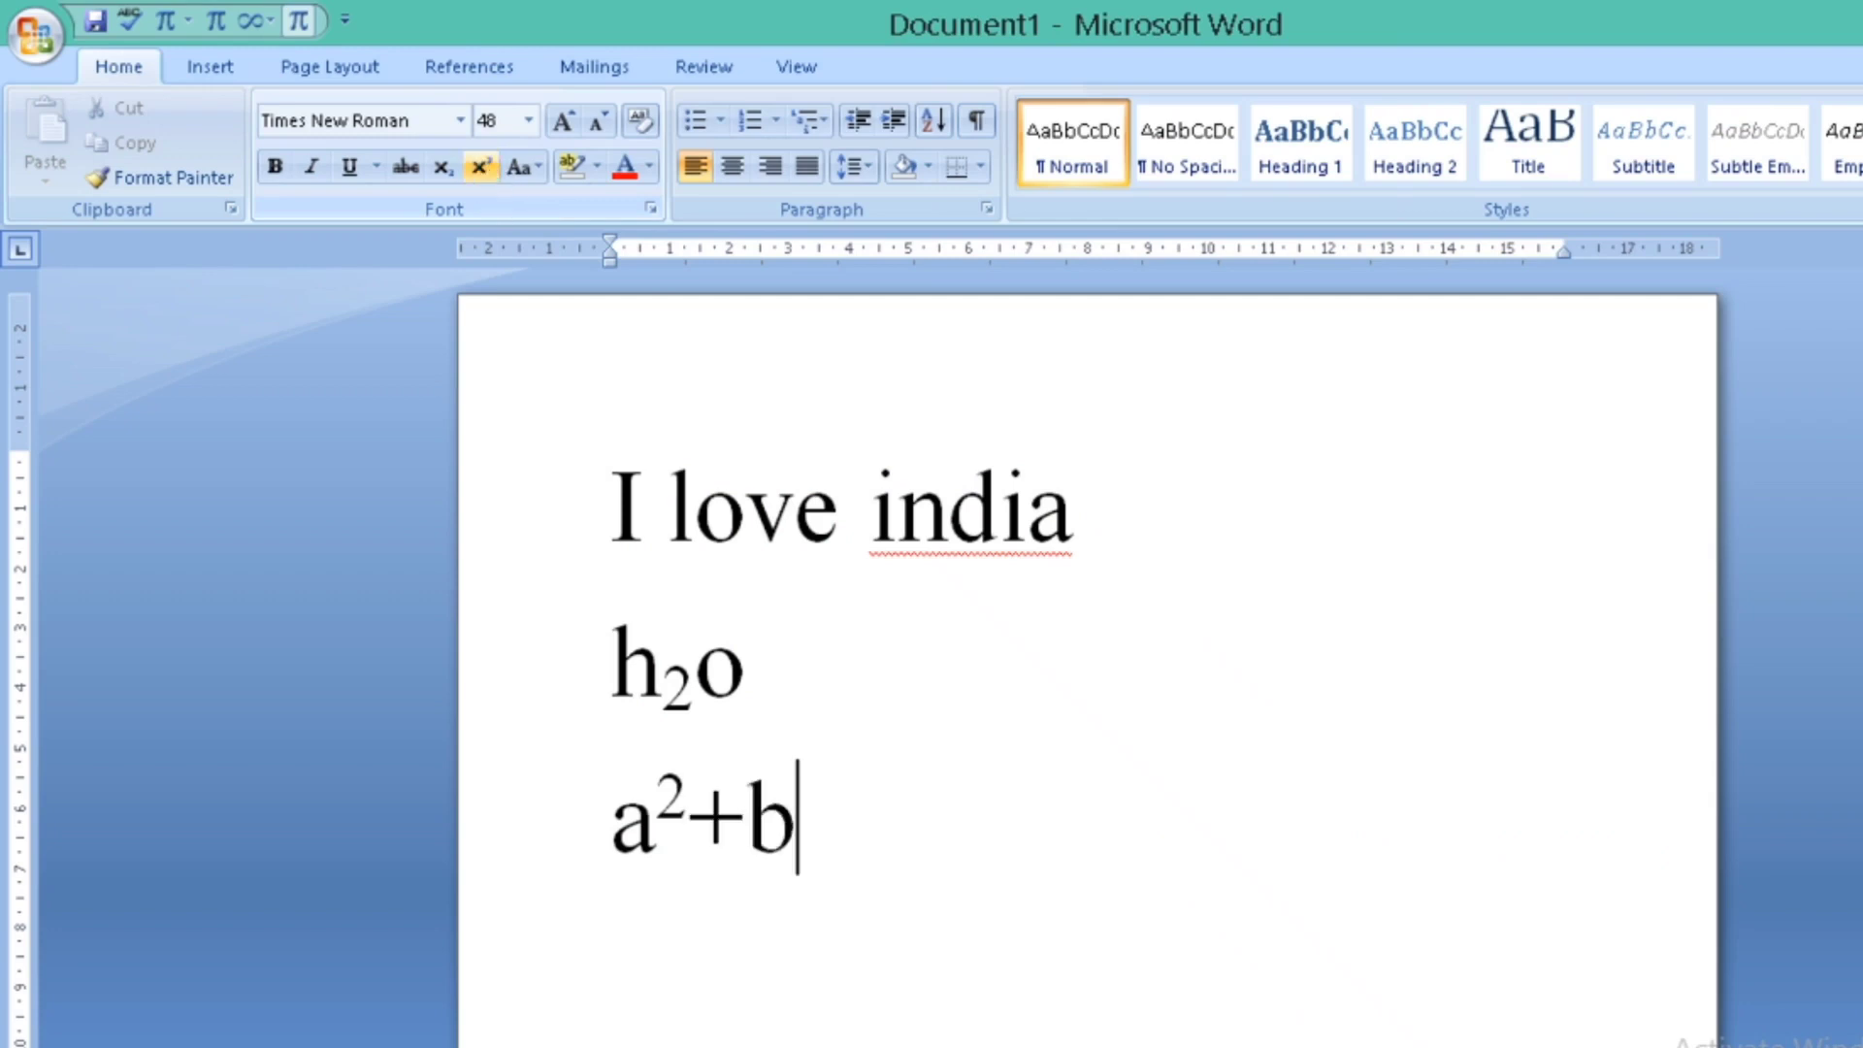
click(480, 167)
text(2)
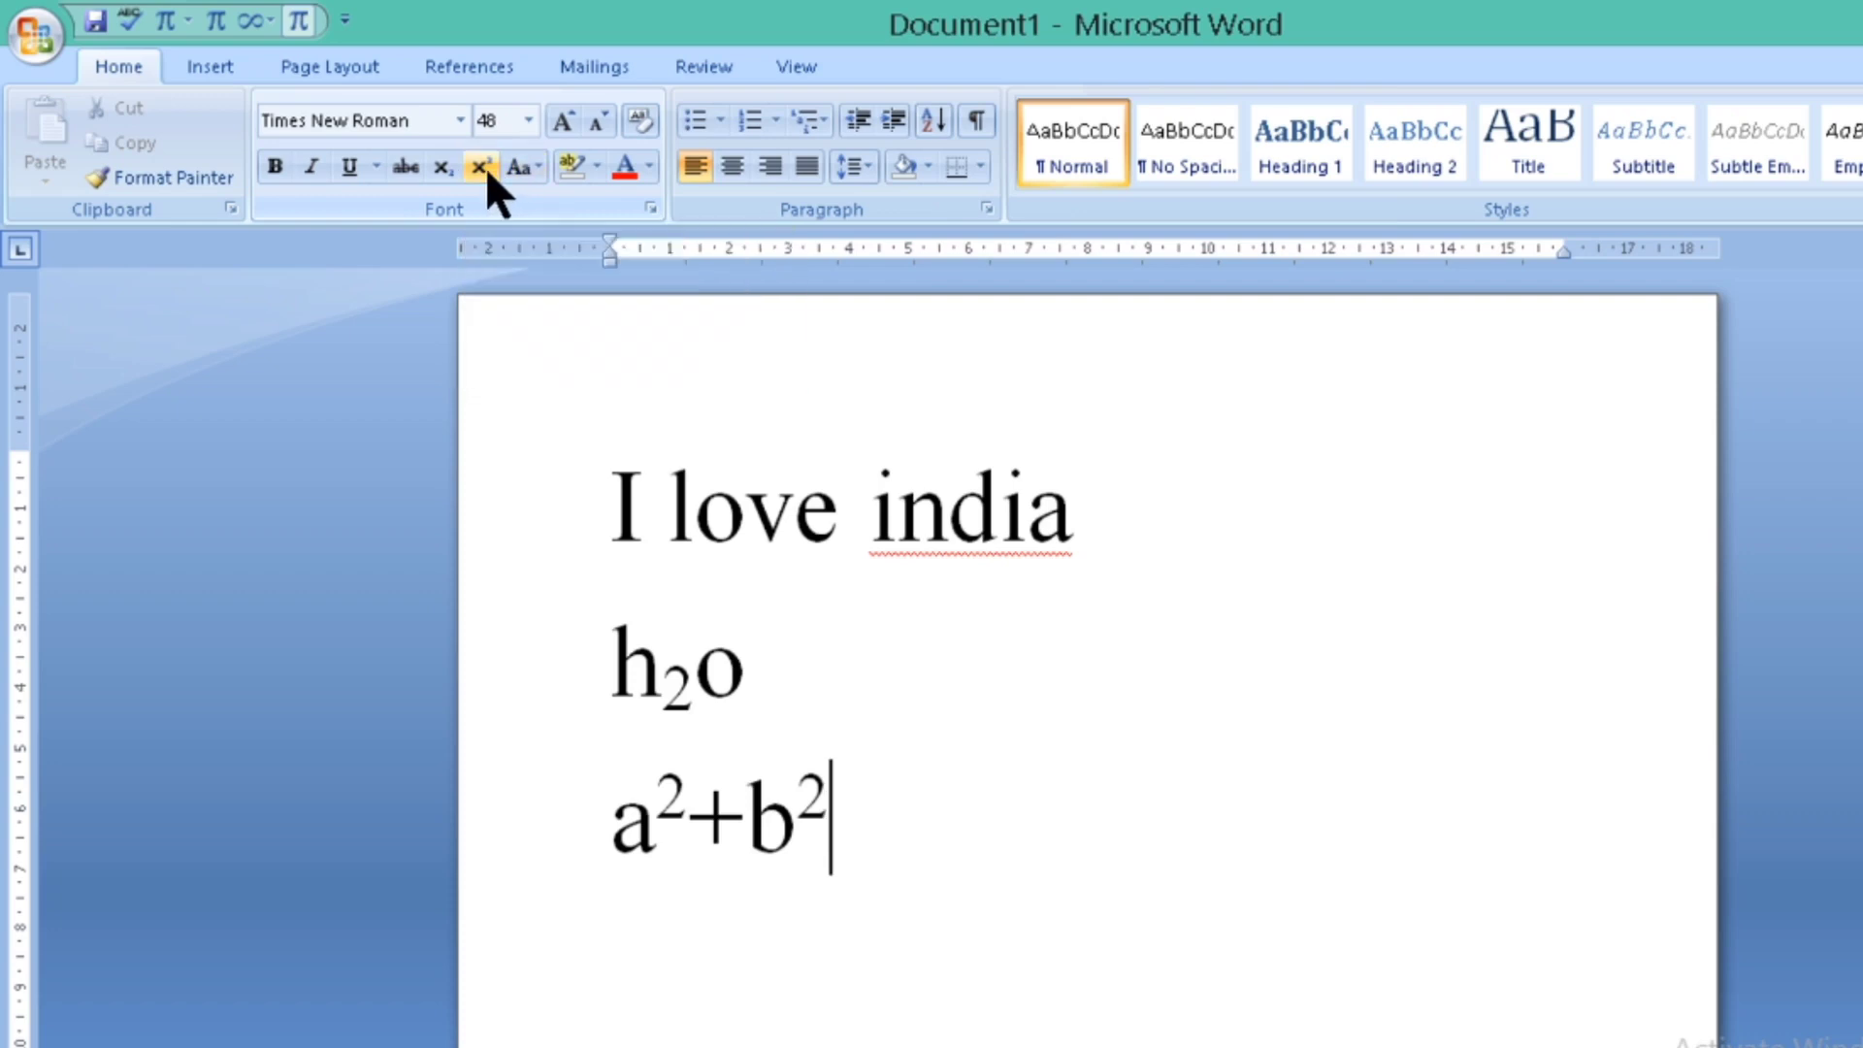
key(Return)
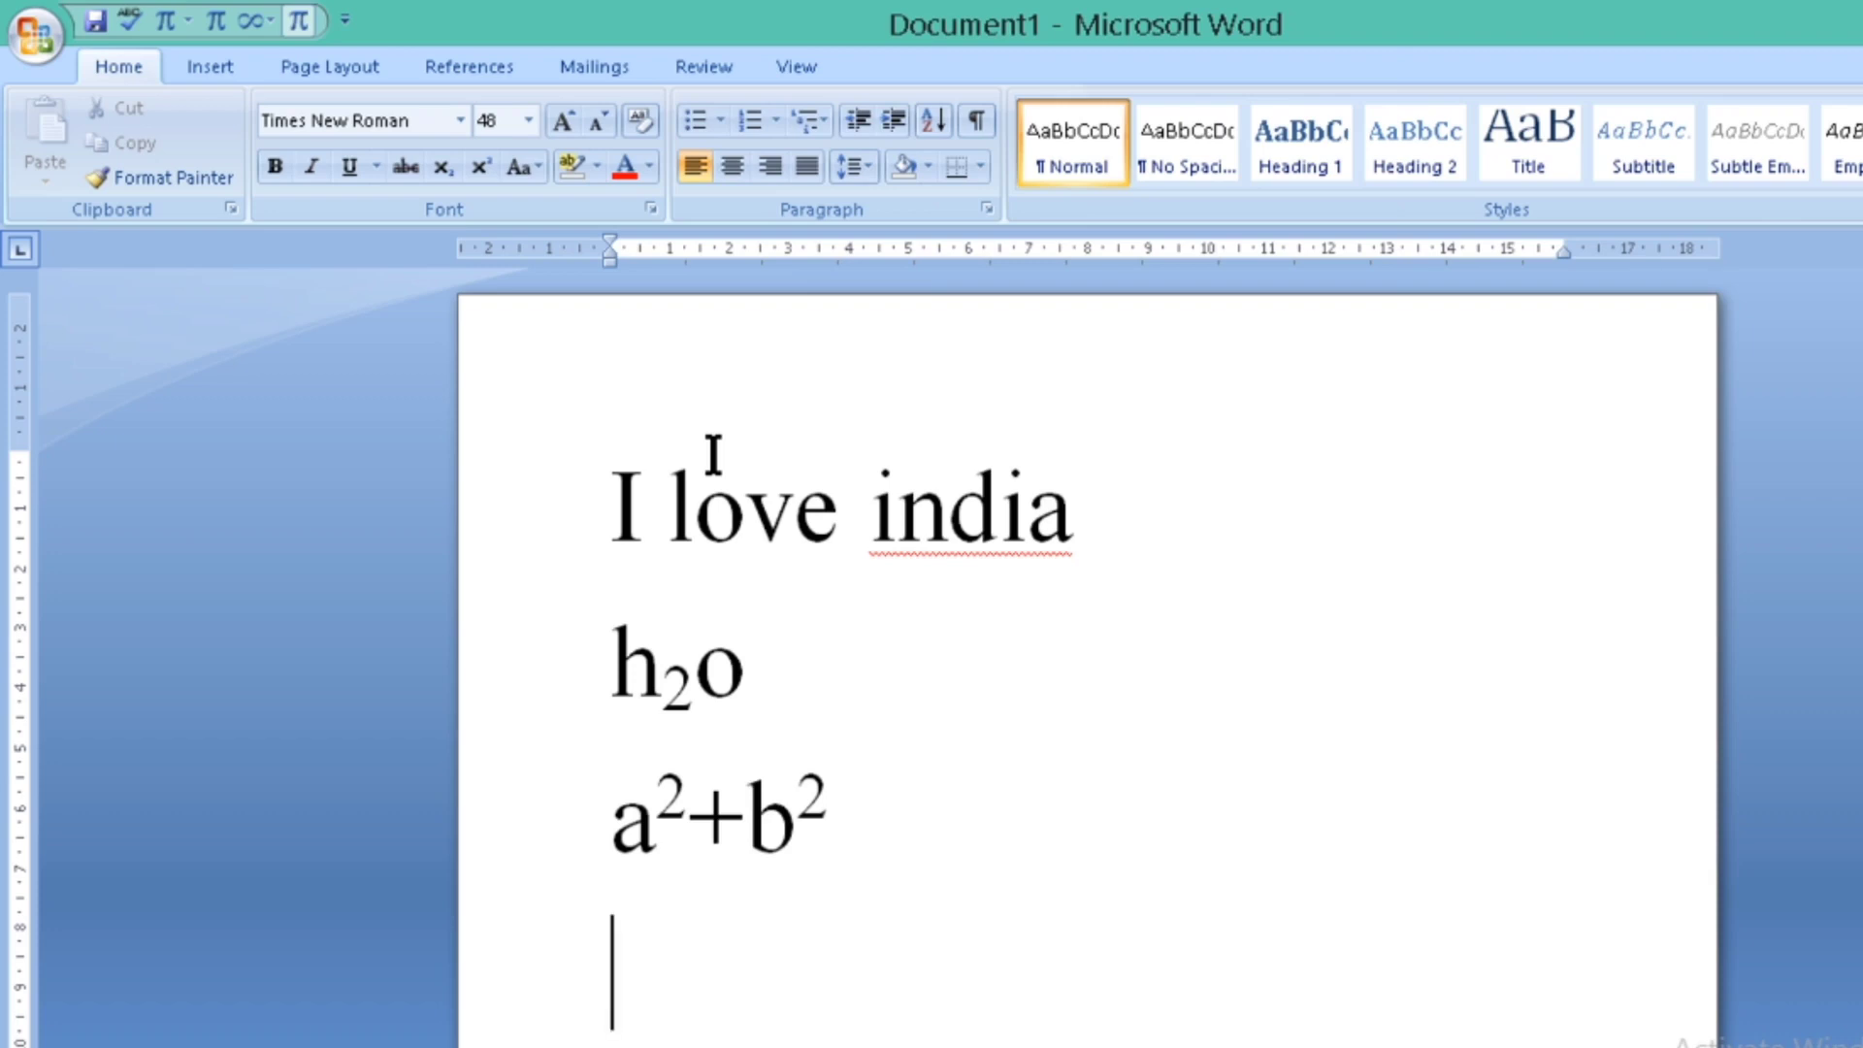
- Select all three lines of text and change their case to UPPERCASE
click(617, 495)
key(shift+Down)
key(shift+Down)
key(shift+Down)
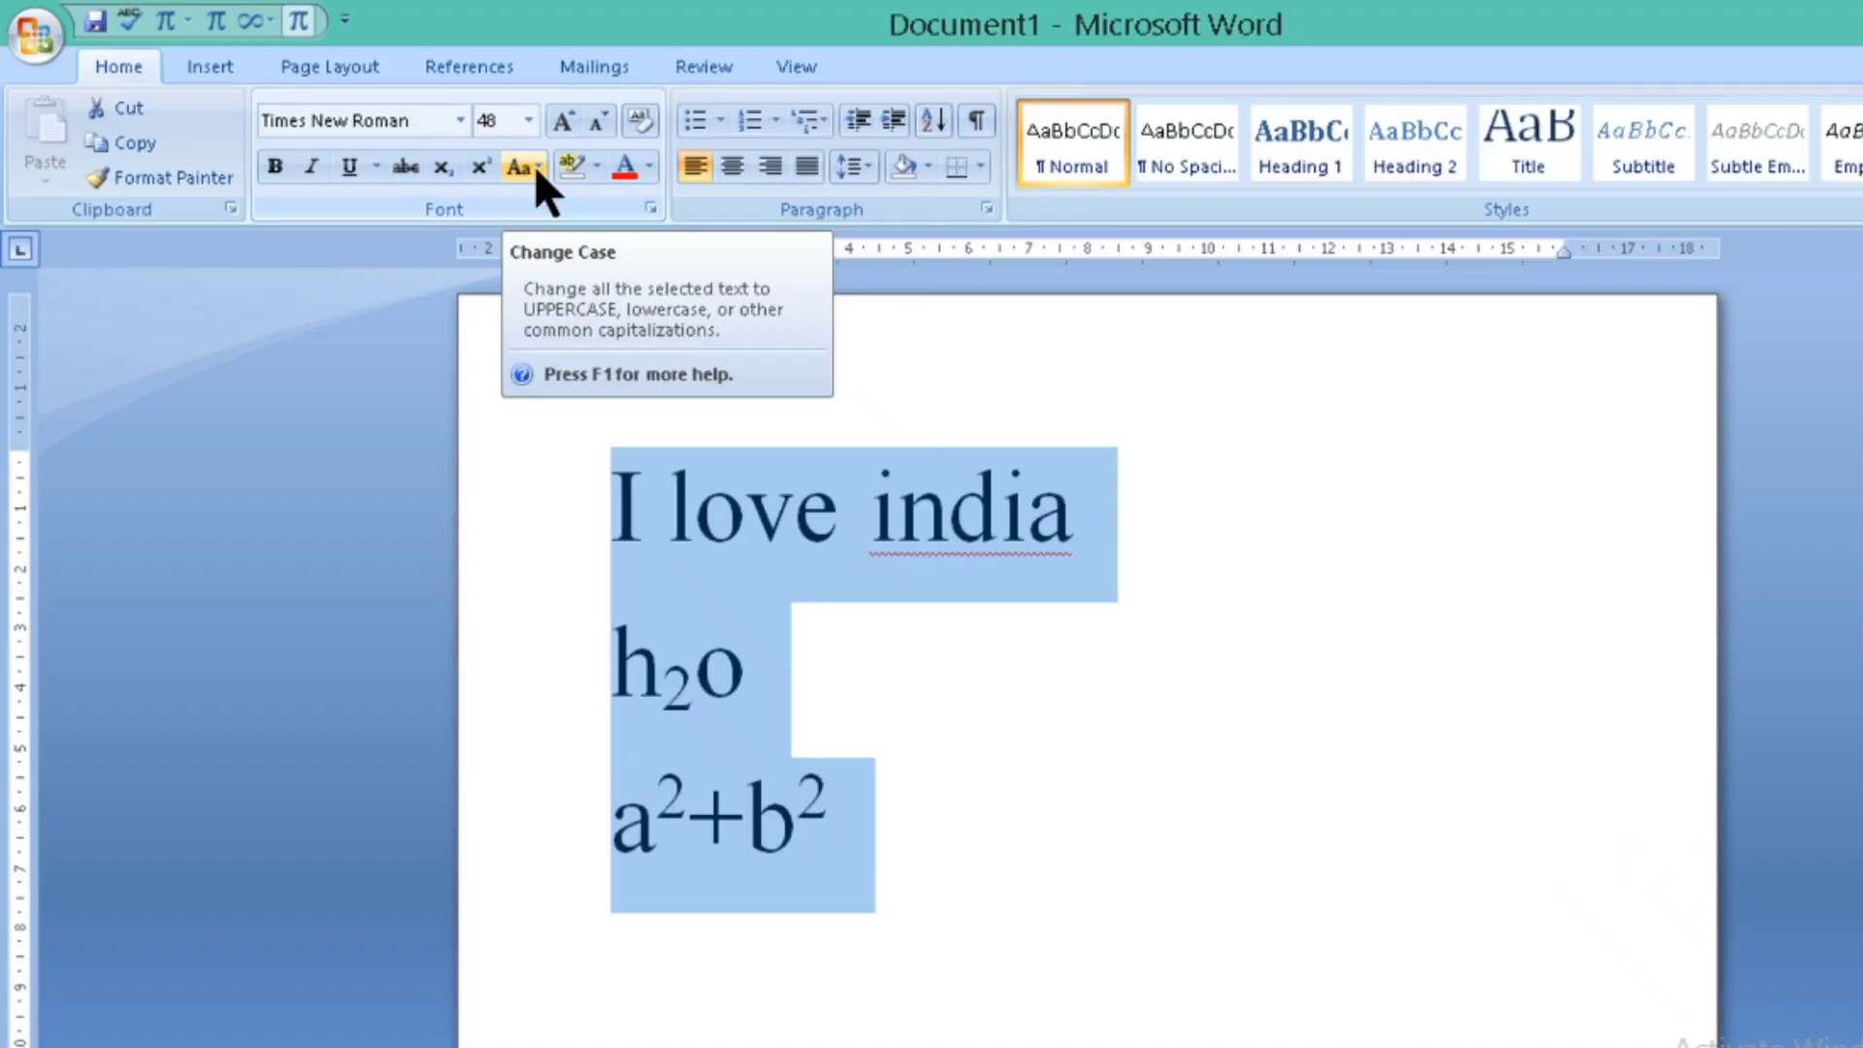
click(393, 572)
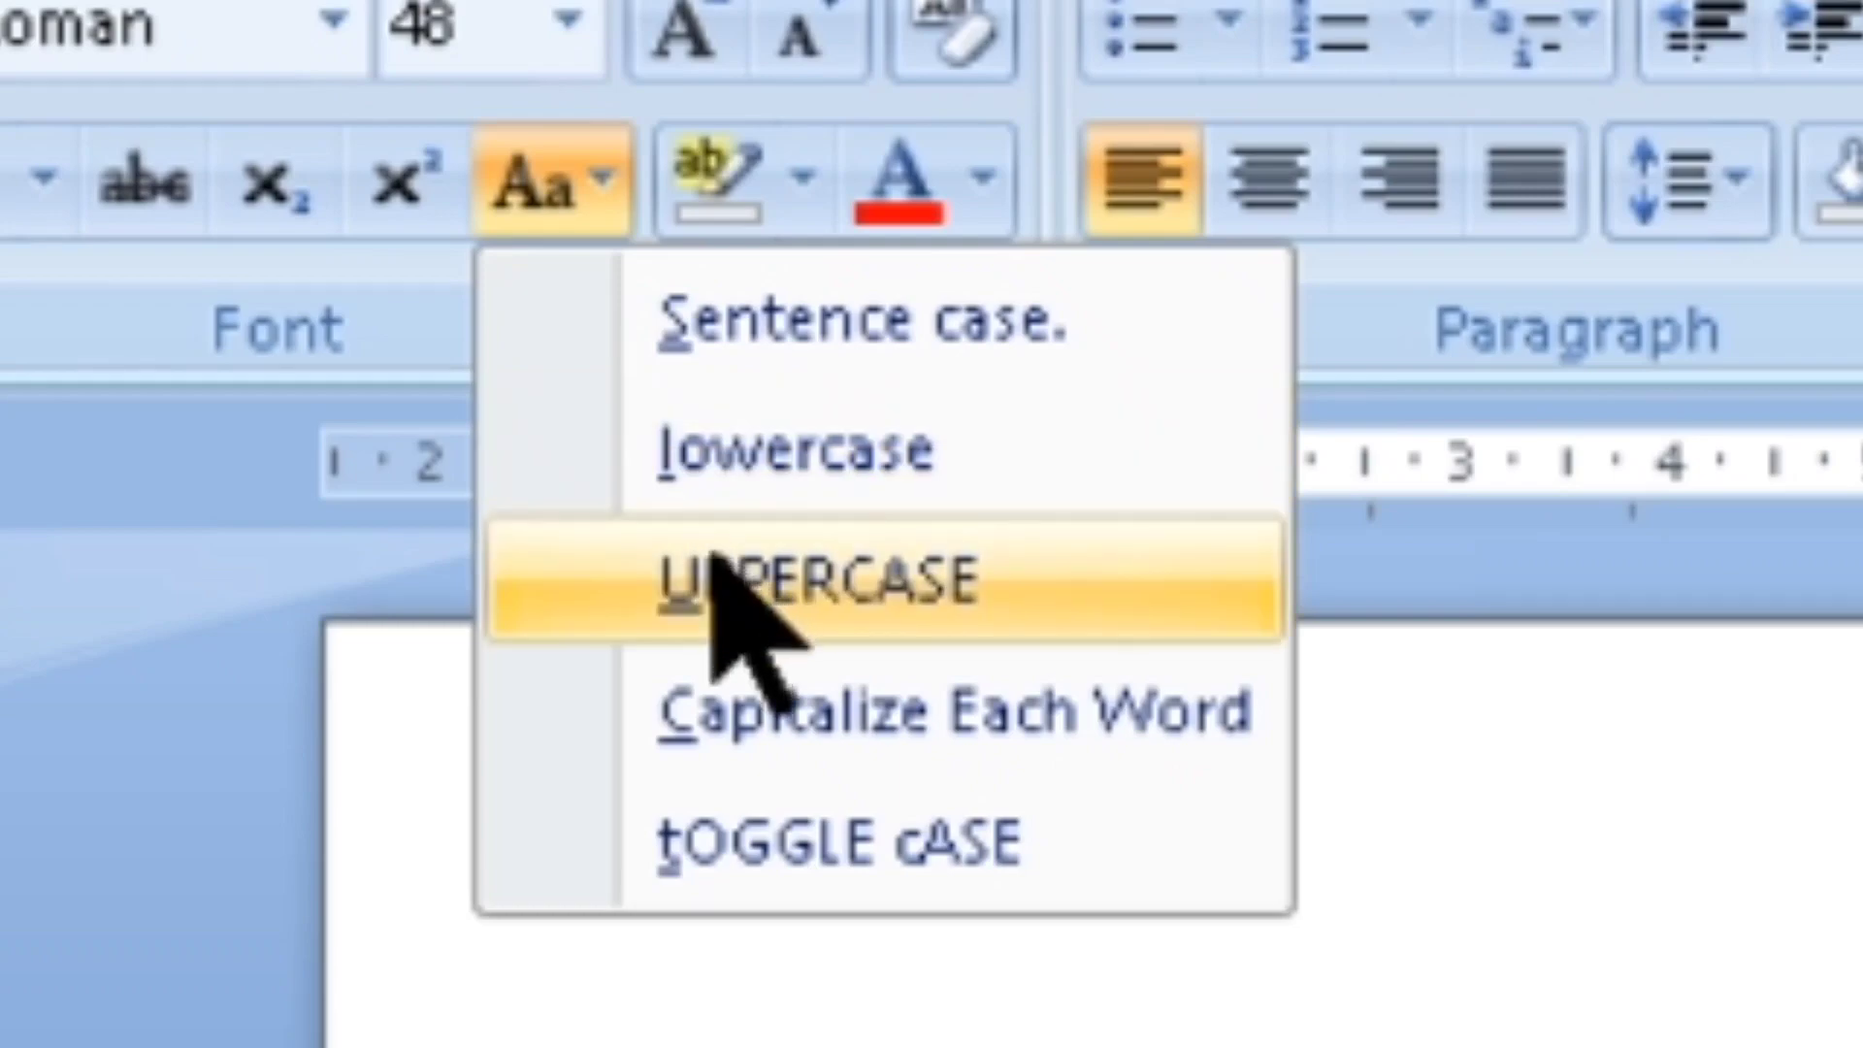
click(575, 282)
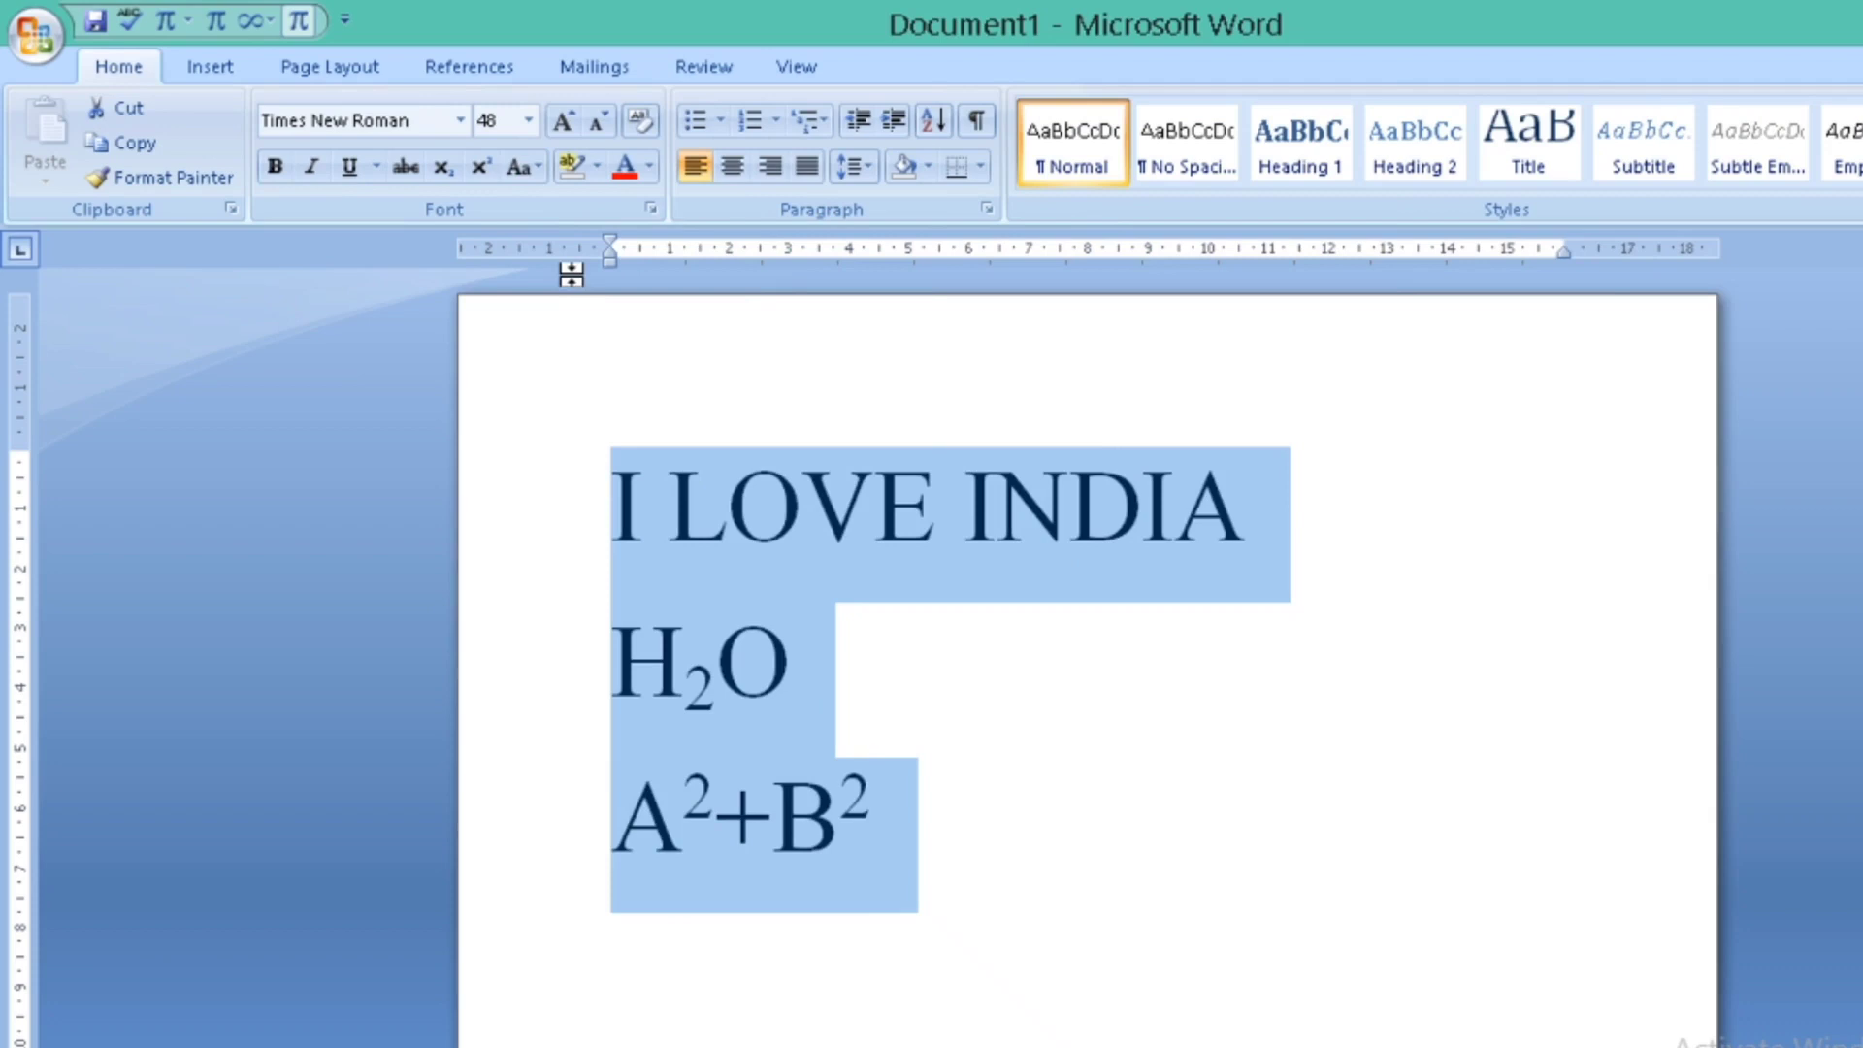
- Change the case of the three selected lines to lowercase, followed by Capitalize Each Word
click(539, 165)
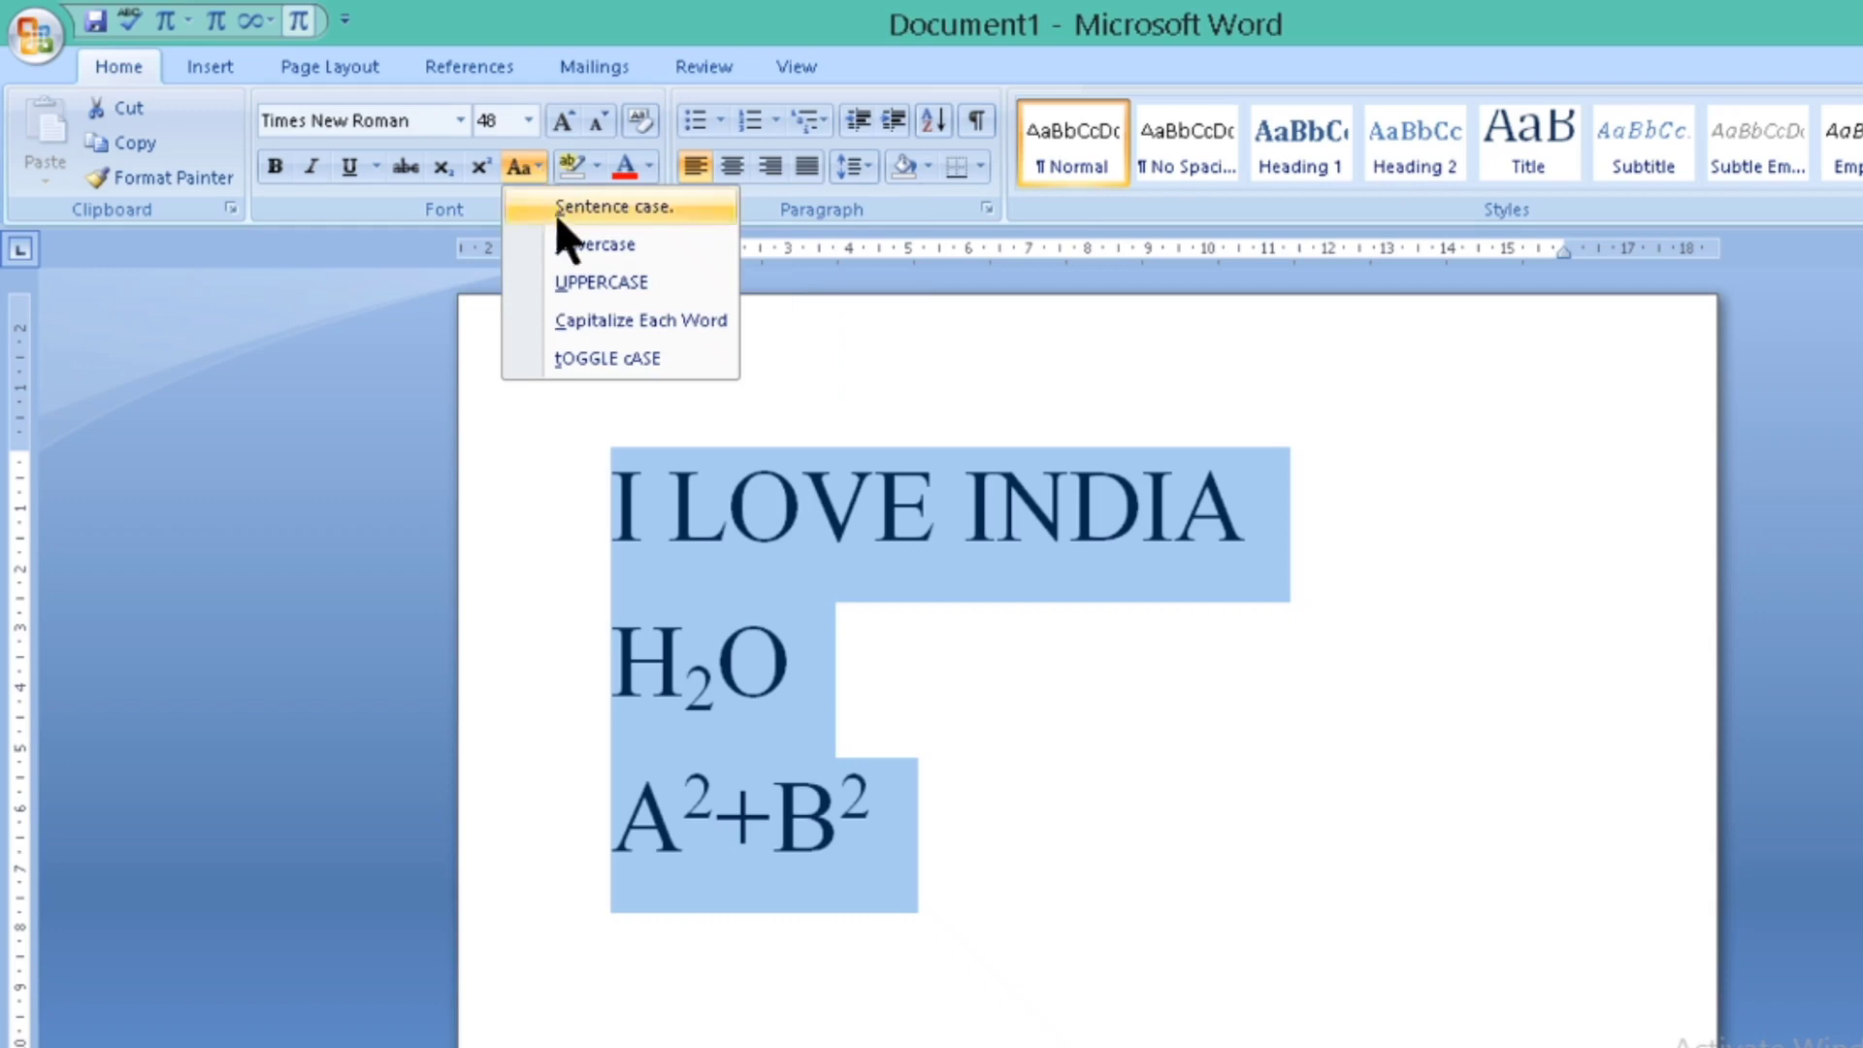
click(585, 249)
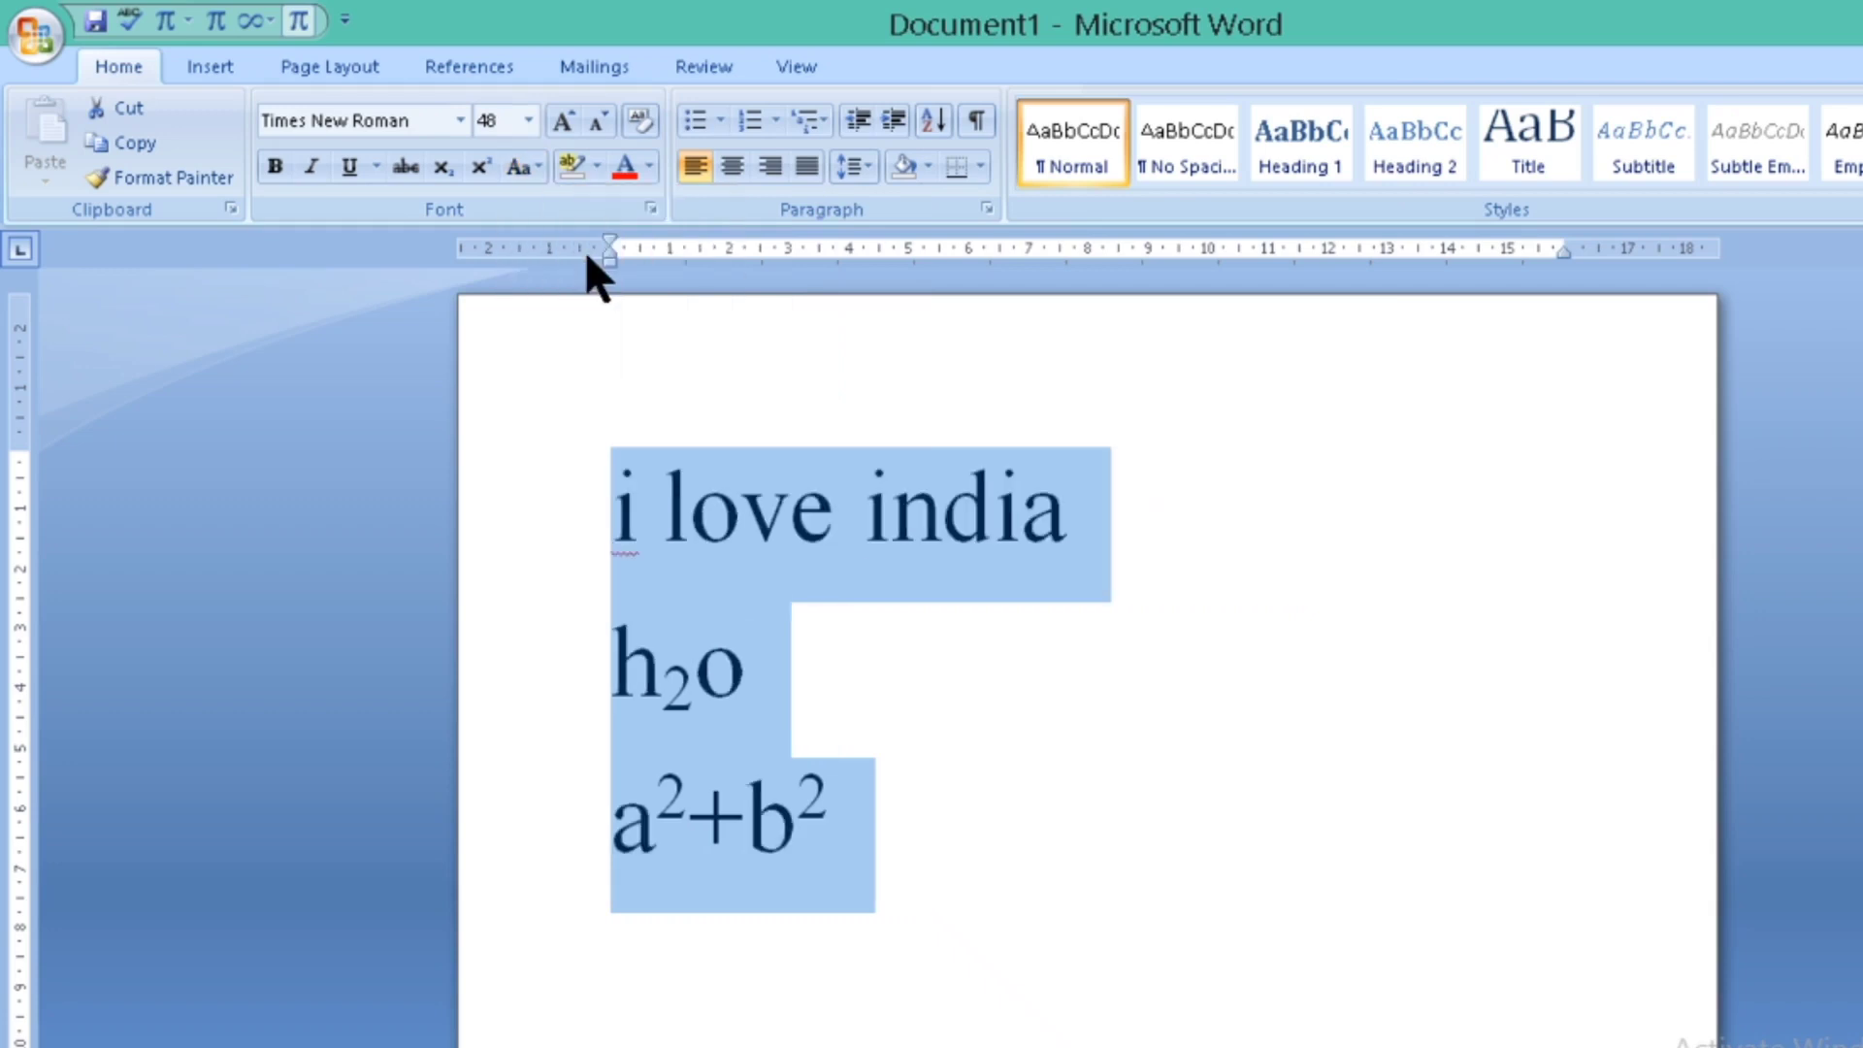
click(535, 165)
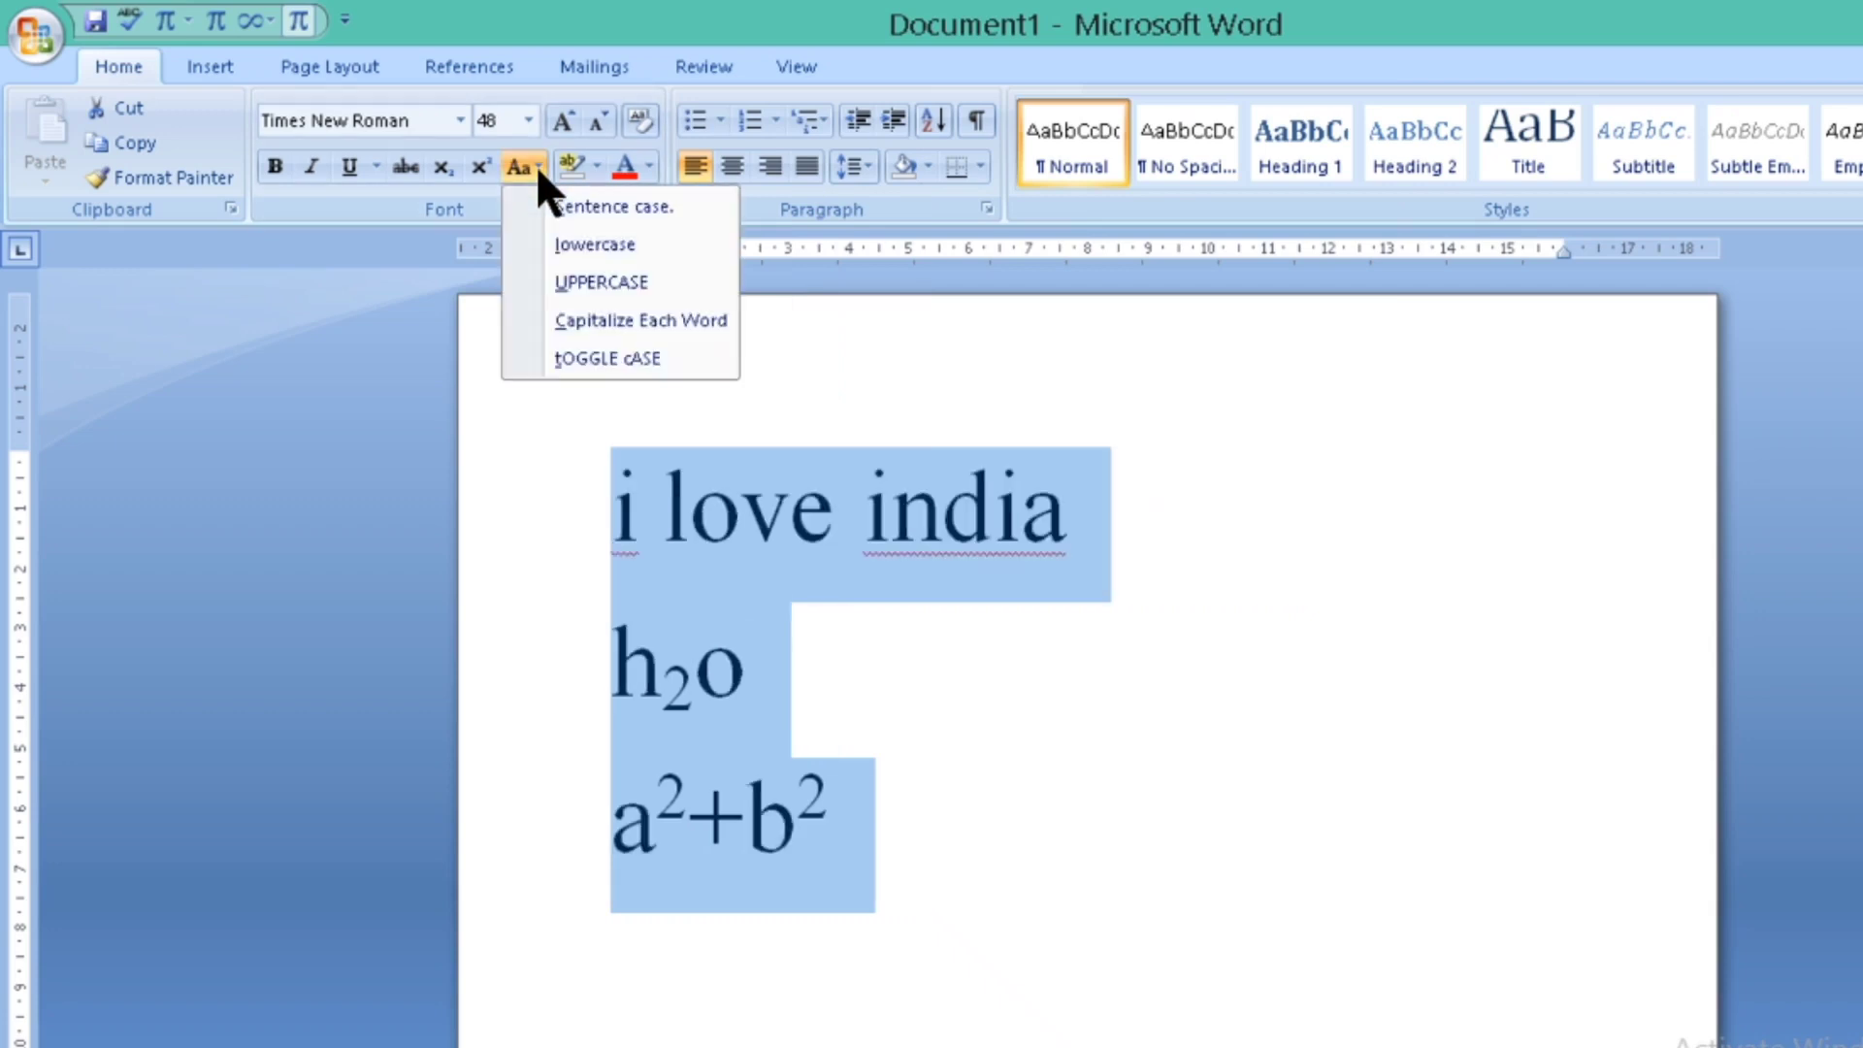
click(592, 320)
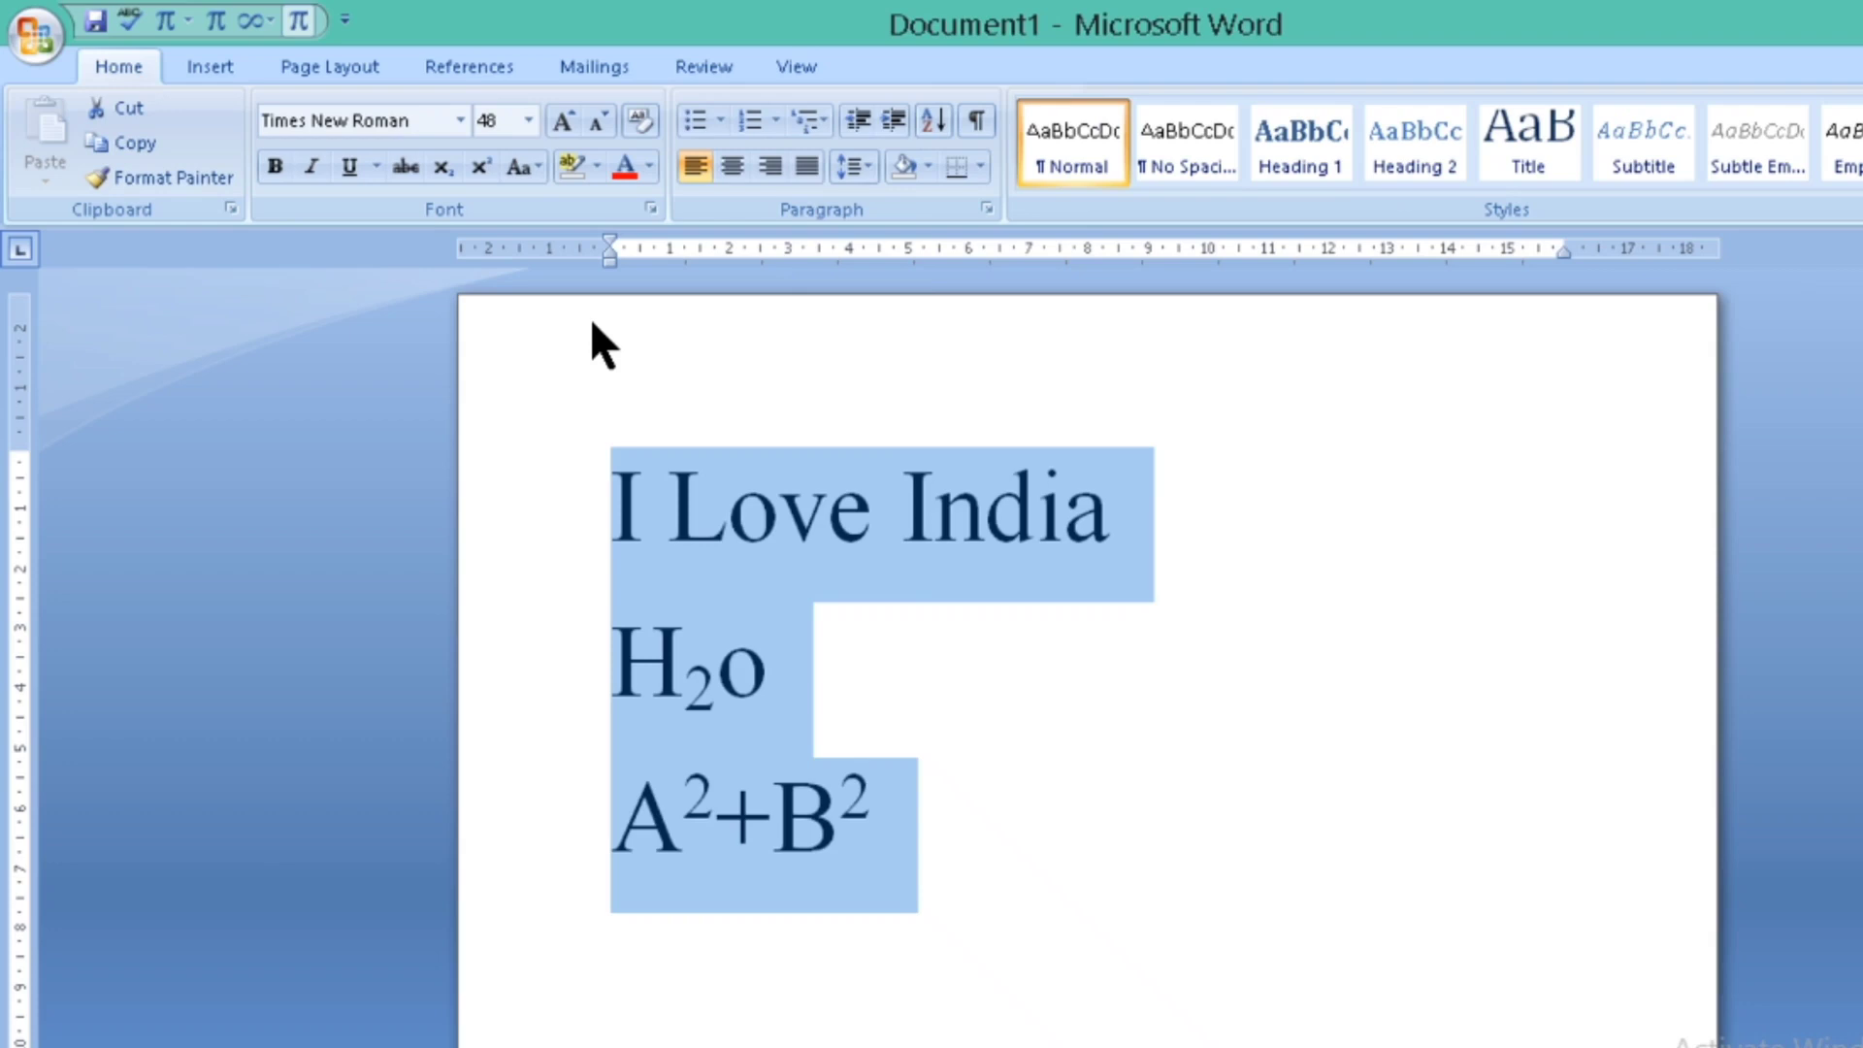
- Change the case of the three selected lines to Sentence case
click(538, 167)
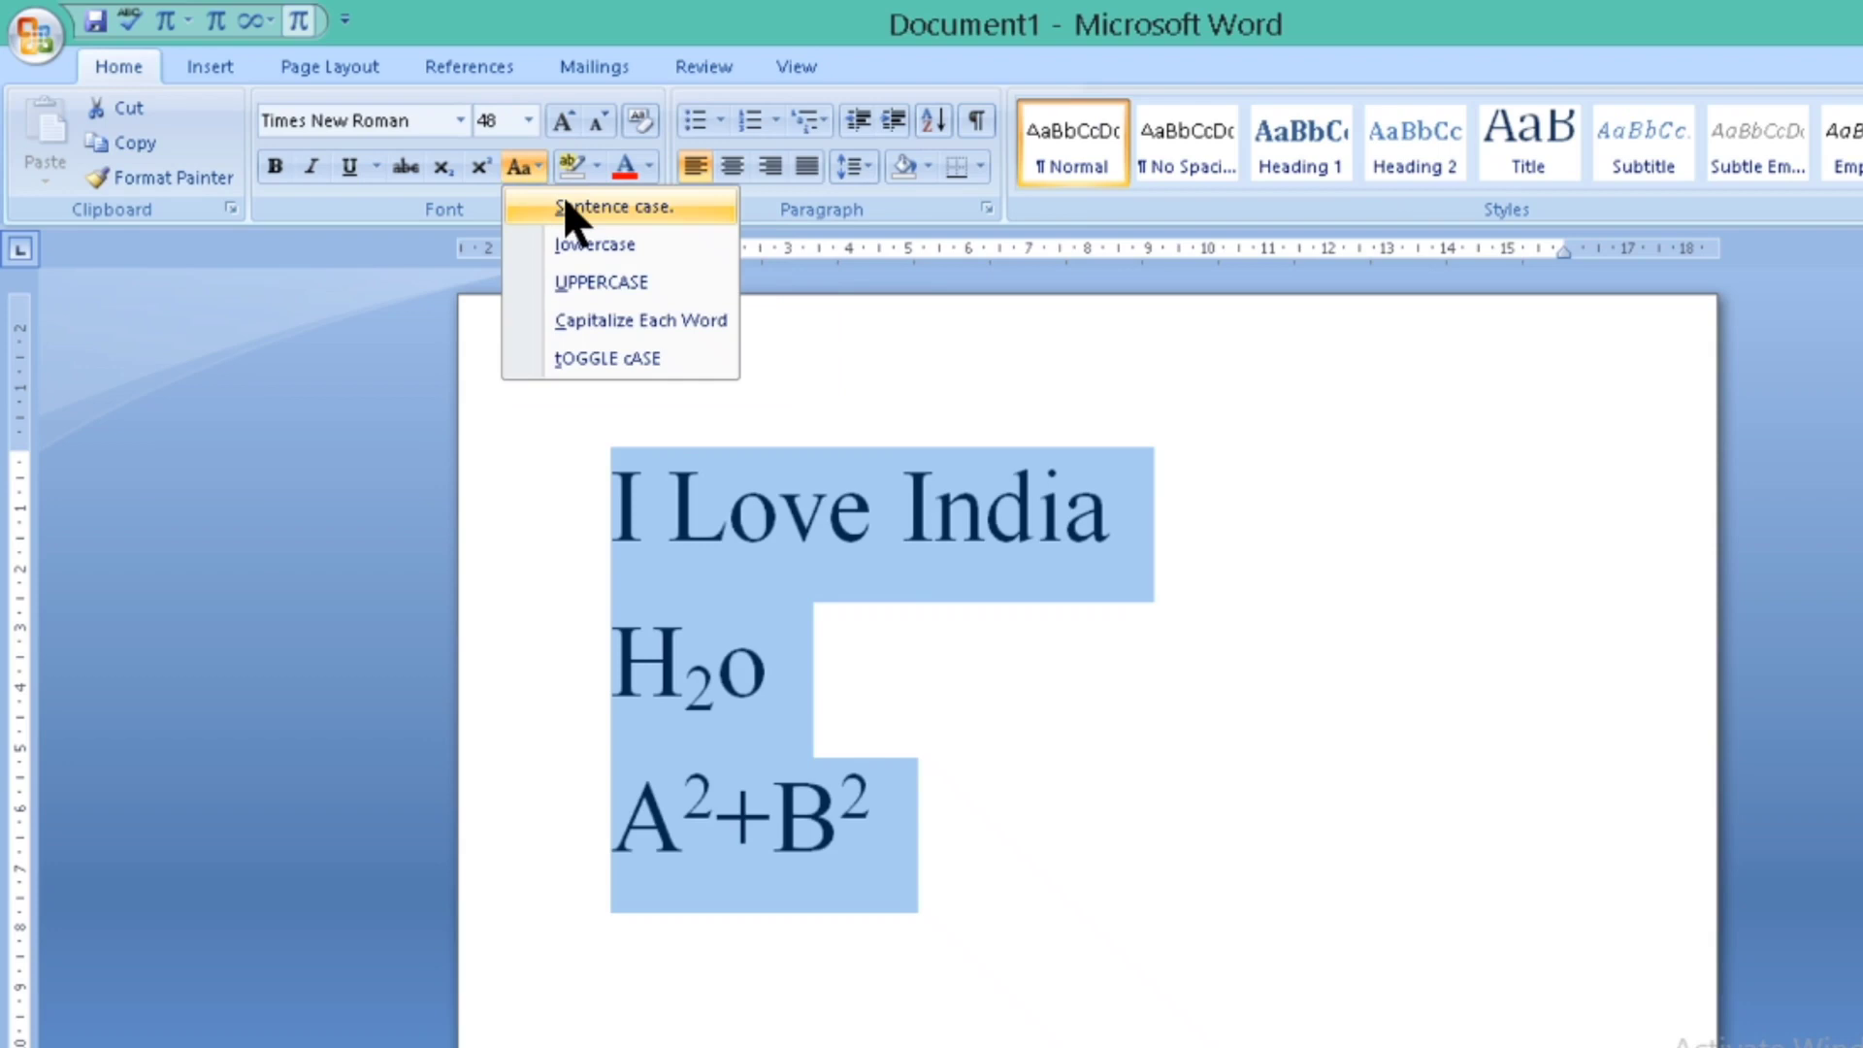
click(565, 199)
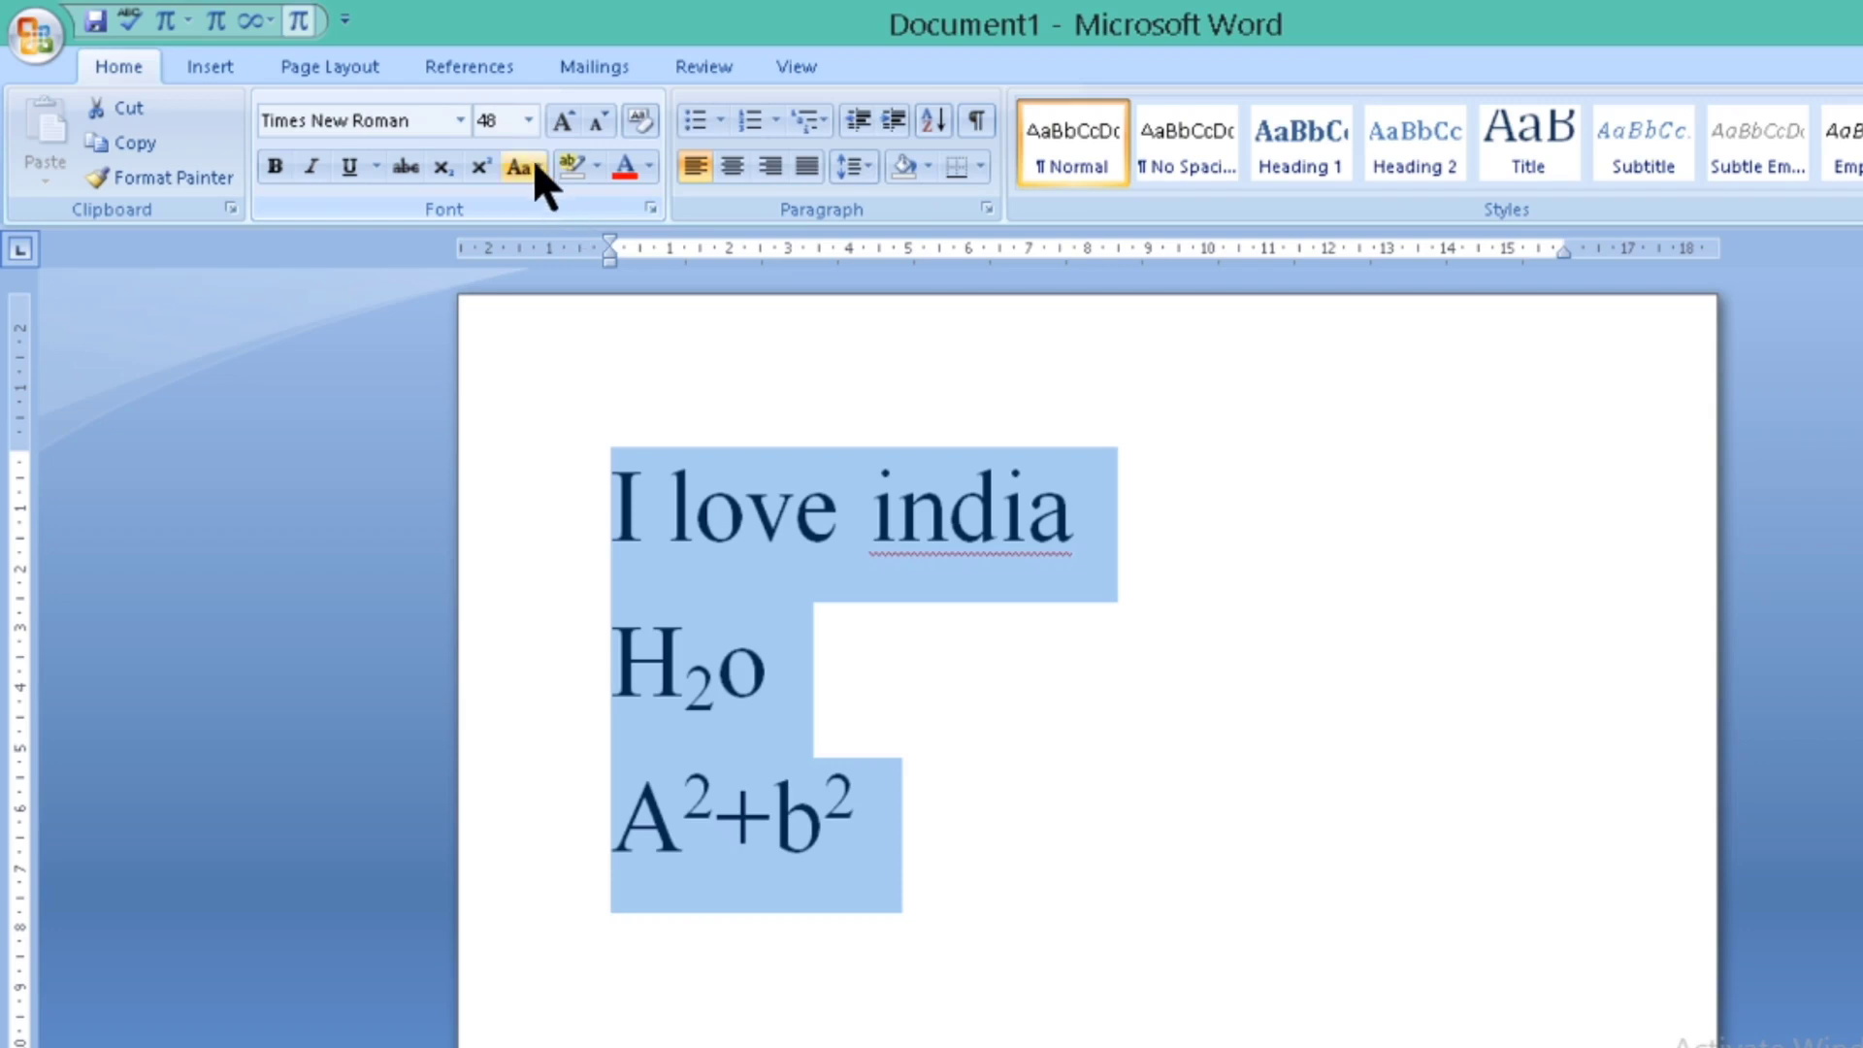
- Apply tOGGLE cASE to the three selected lines, undo that change and clear the selection
click(535, 167)
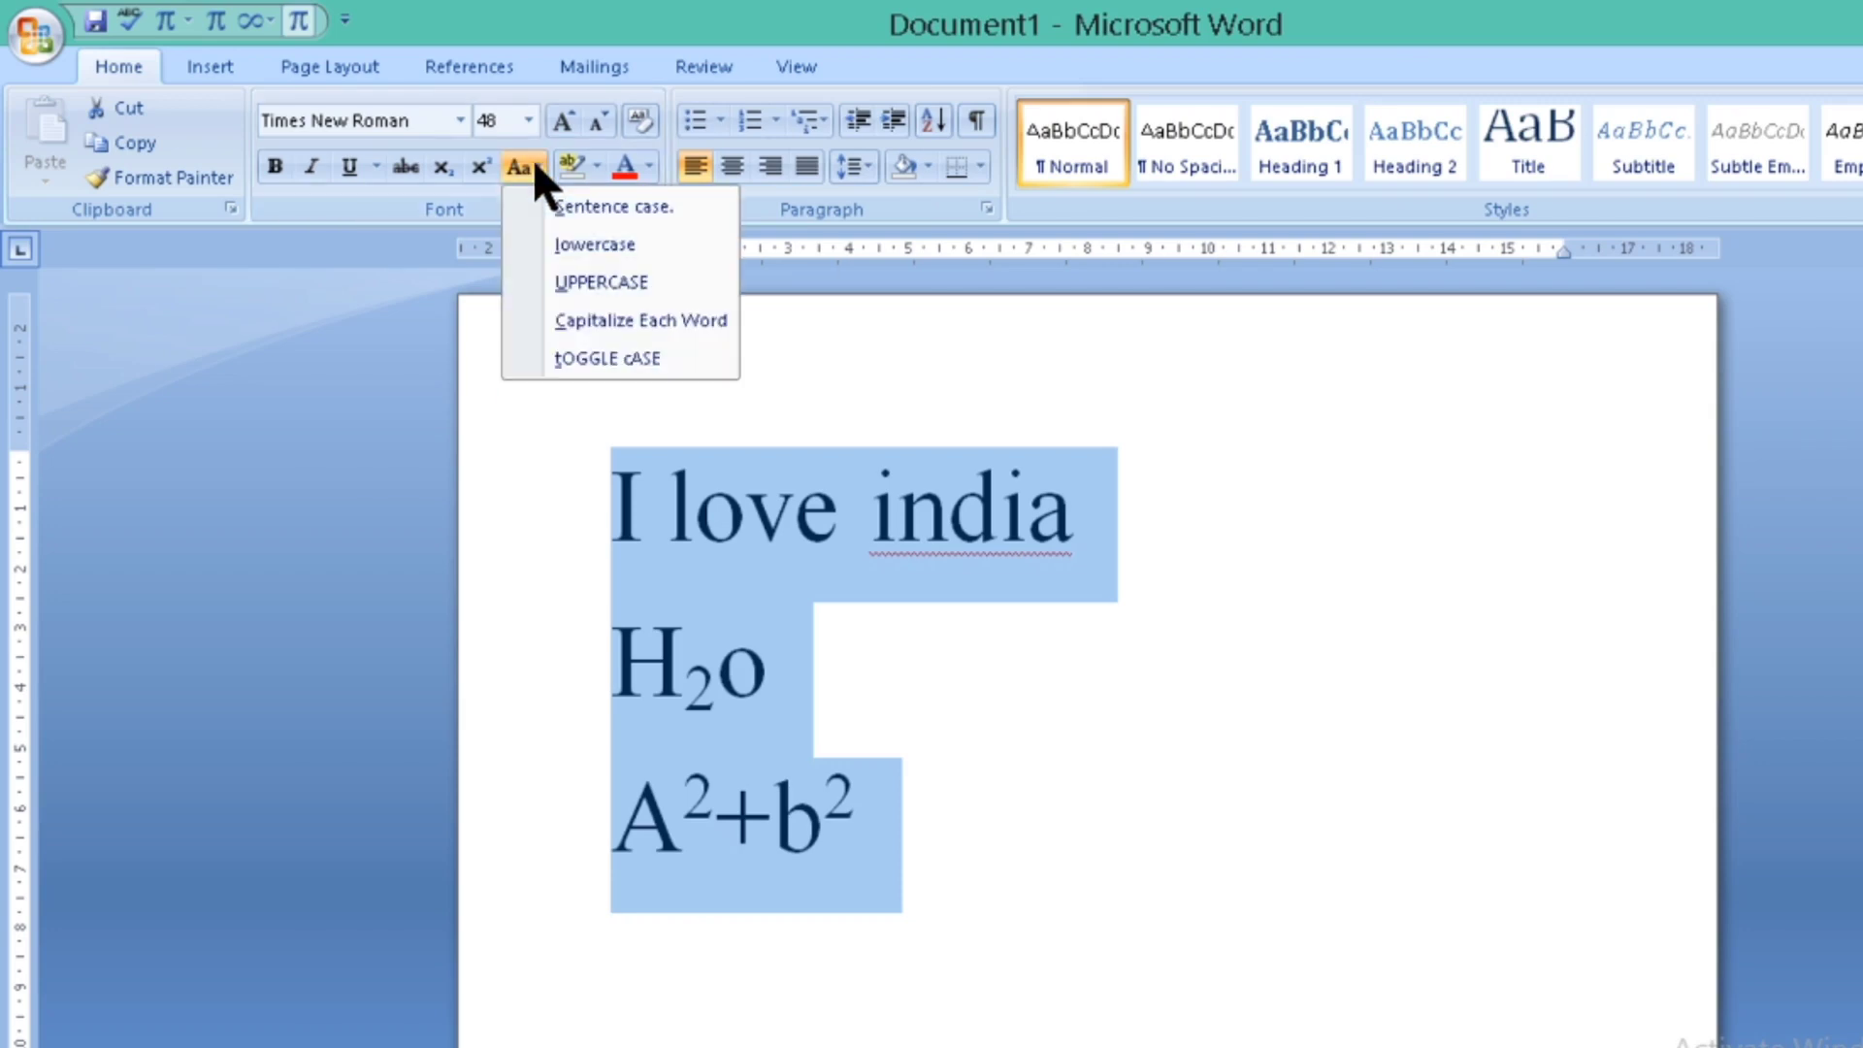
click(598, 355)
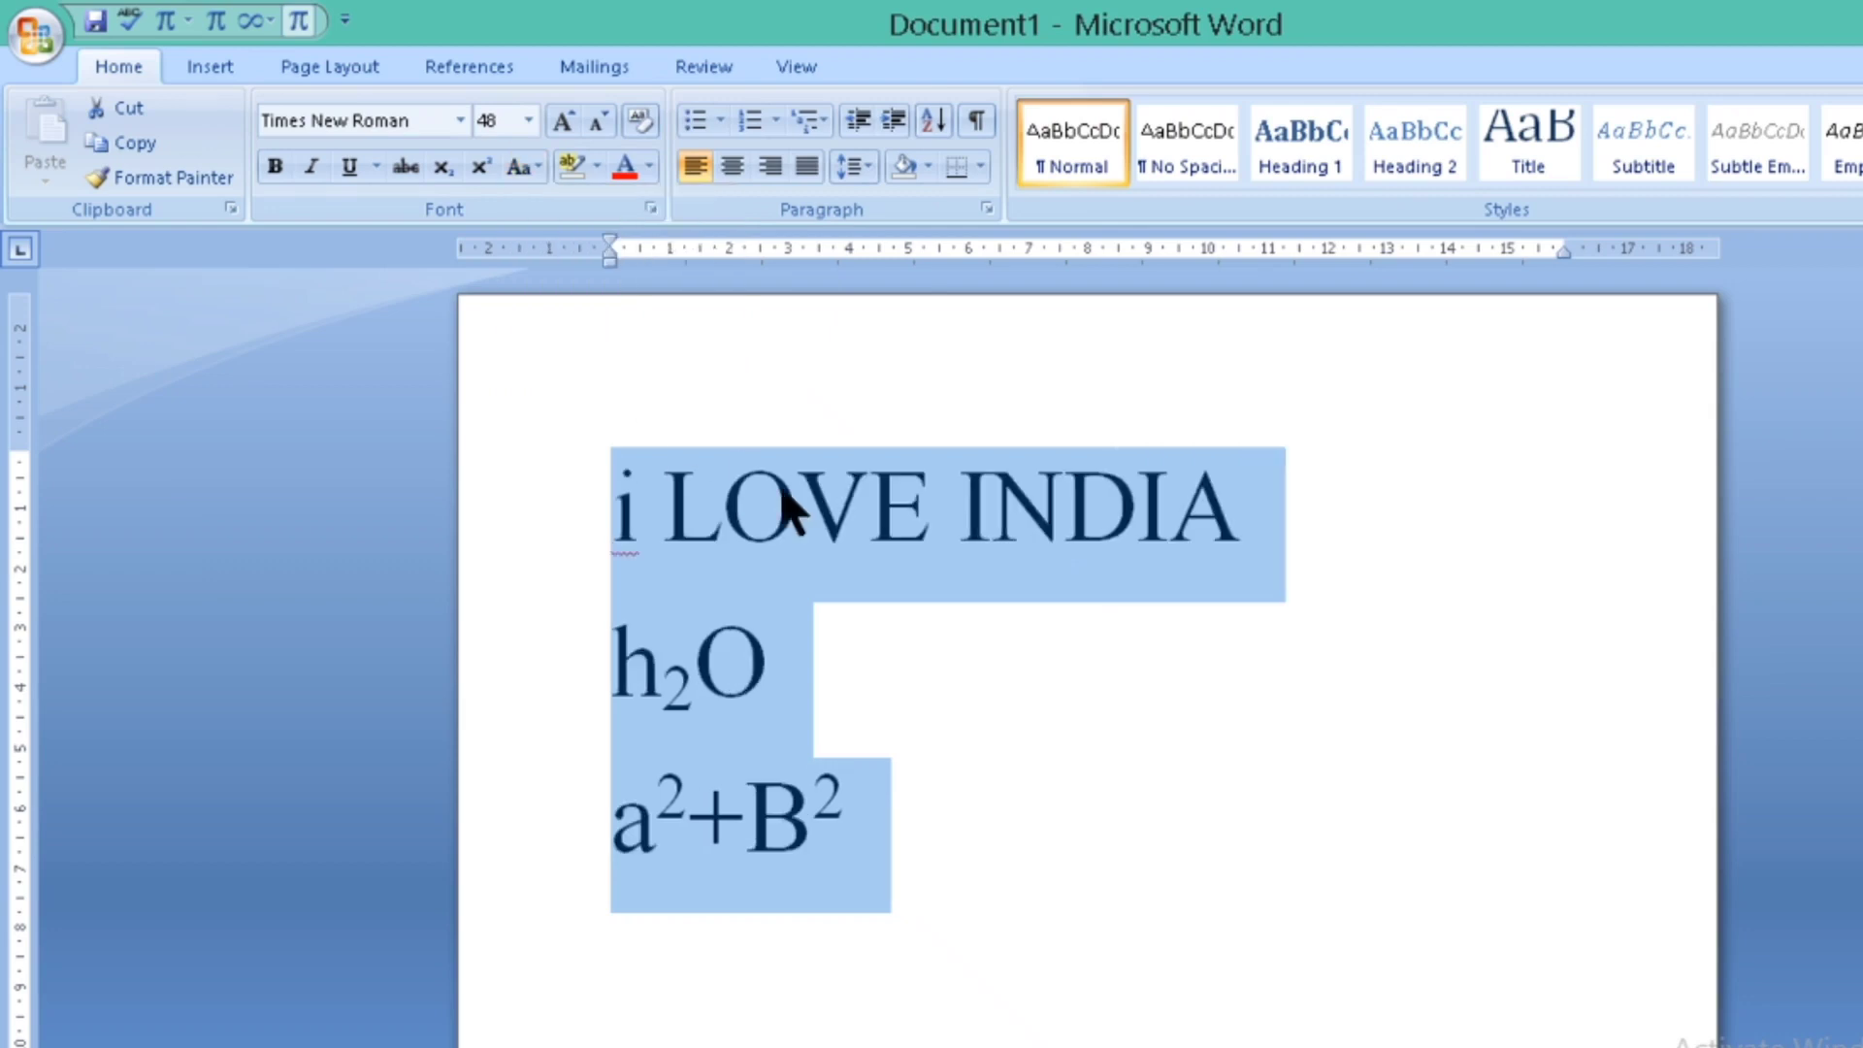
click(943, 608)
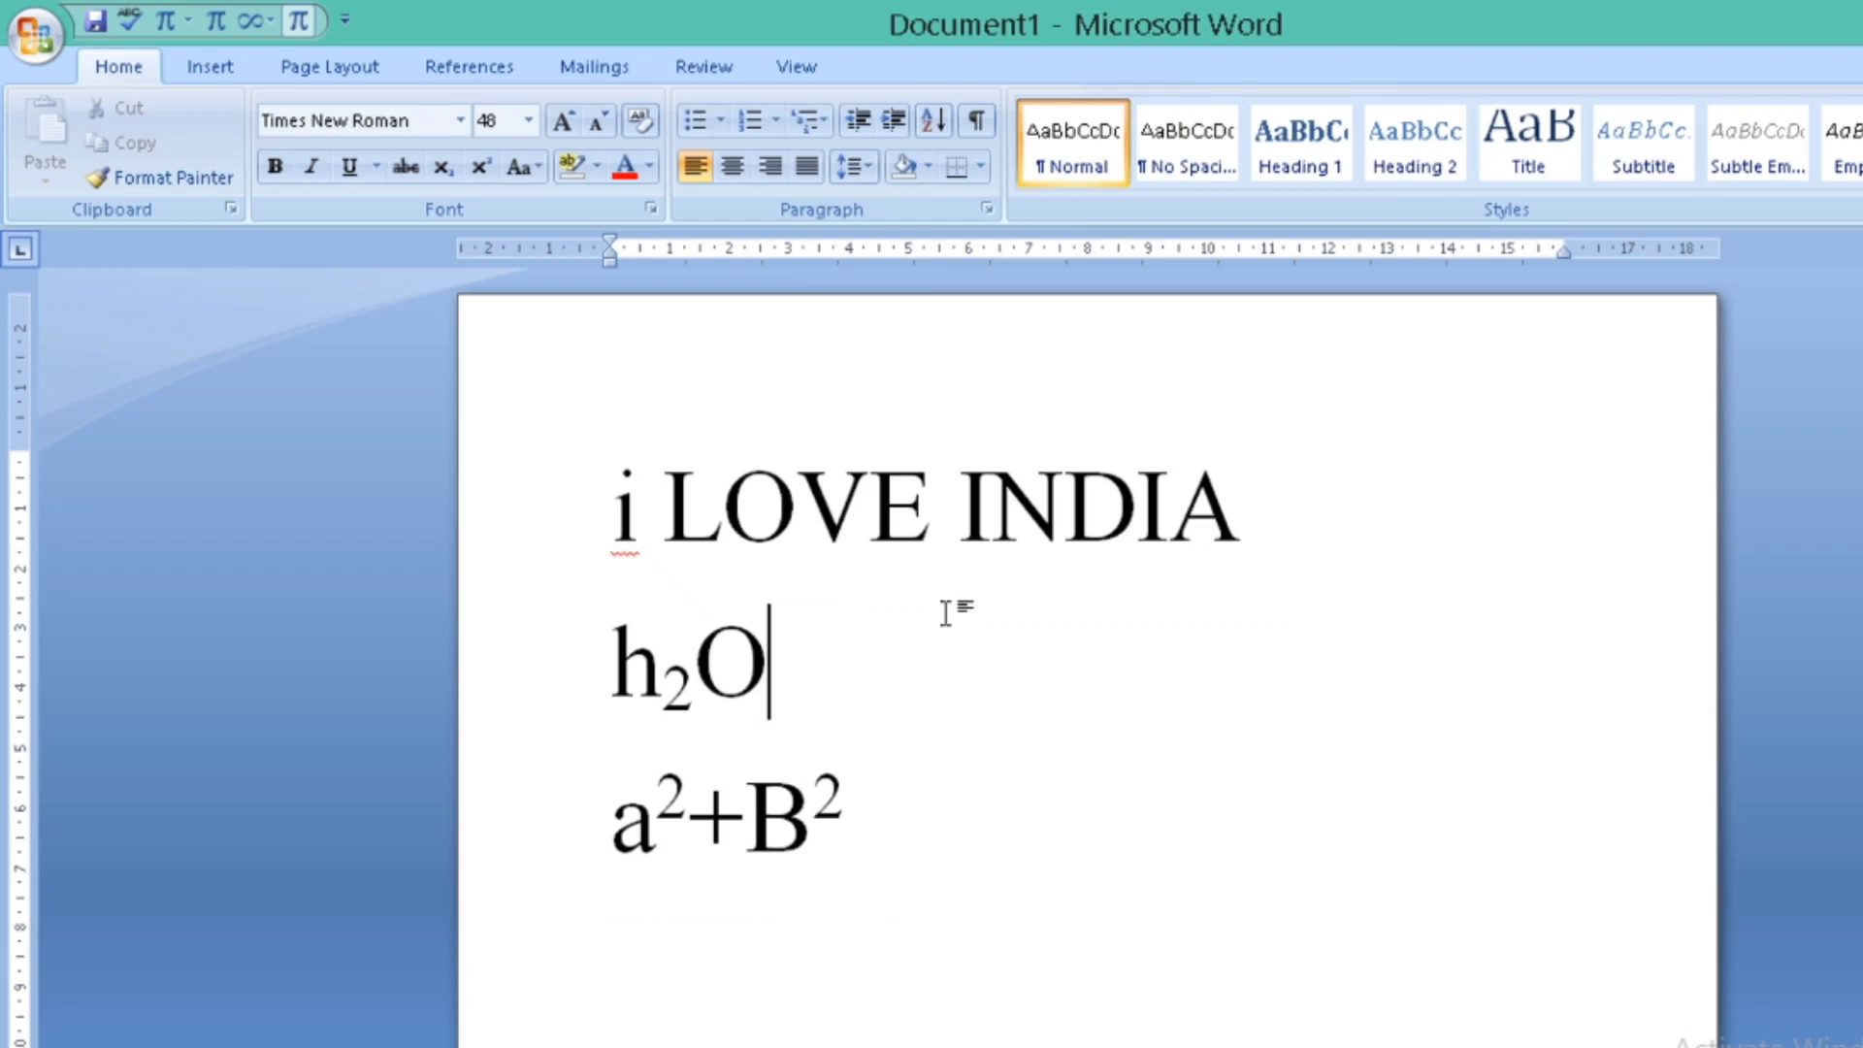
key(ctrl+z)
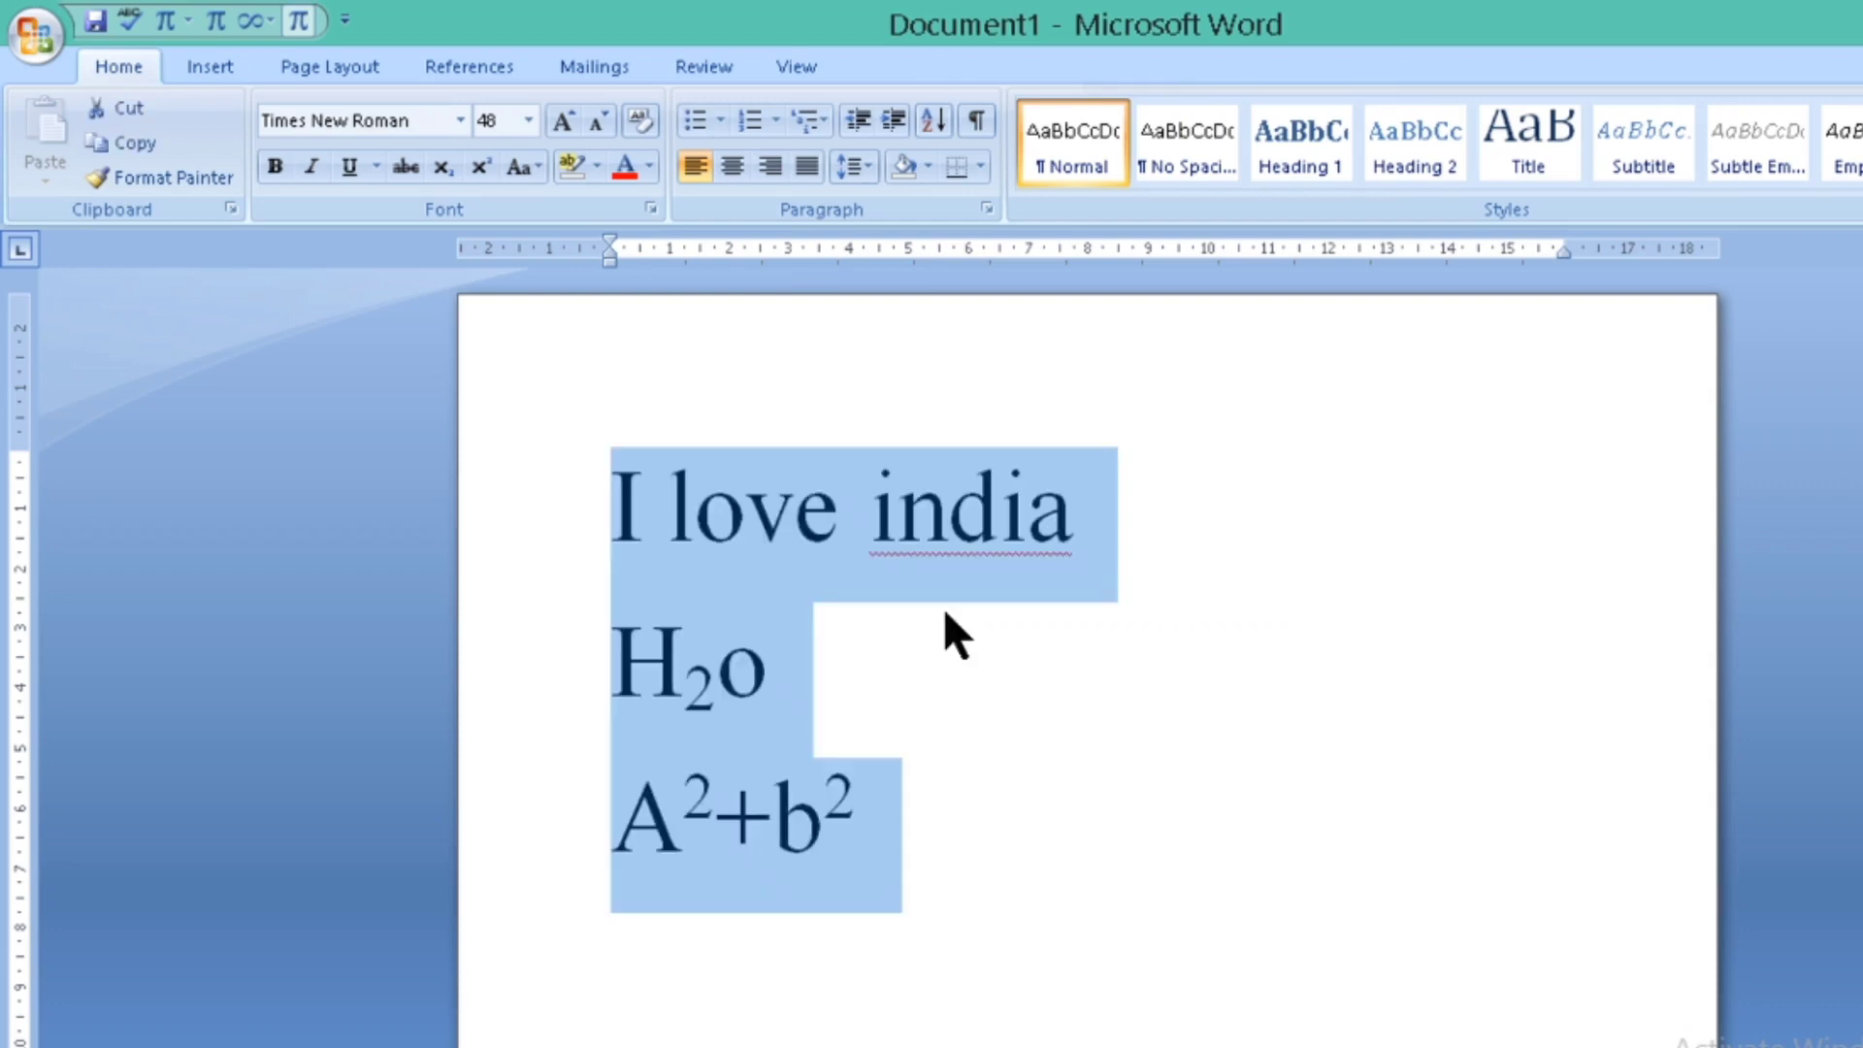
click(943, 608)
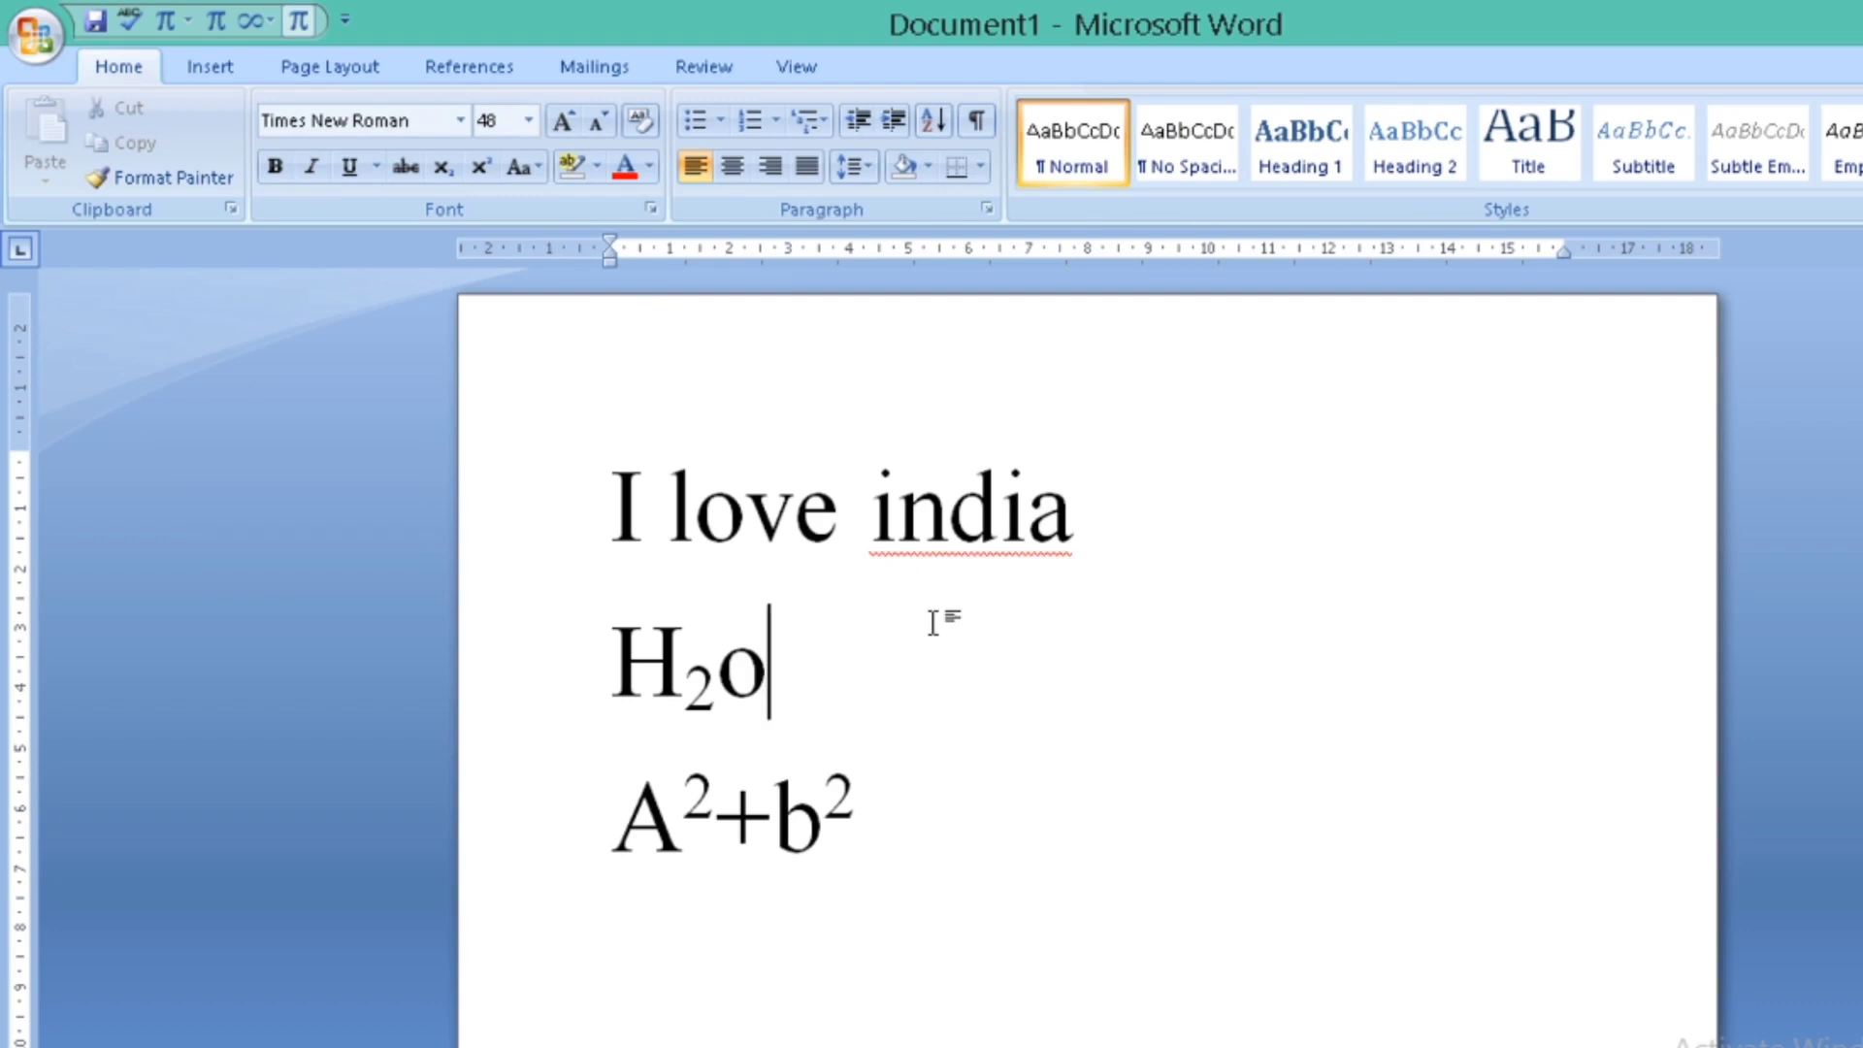
- Select all three lines of text and shrink their font size to 47
click(592, 494)
key(shift+Down)
key(shift+Down)
key(shift+Down)
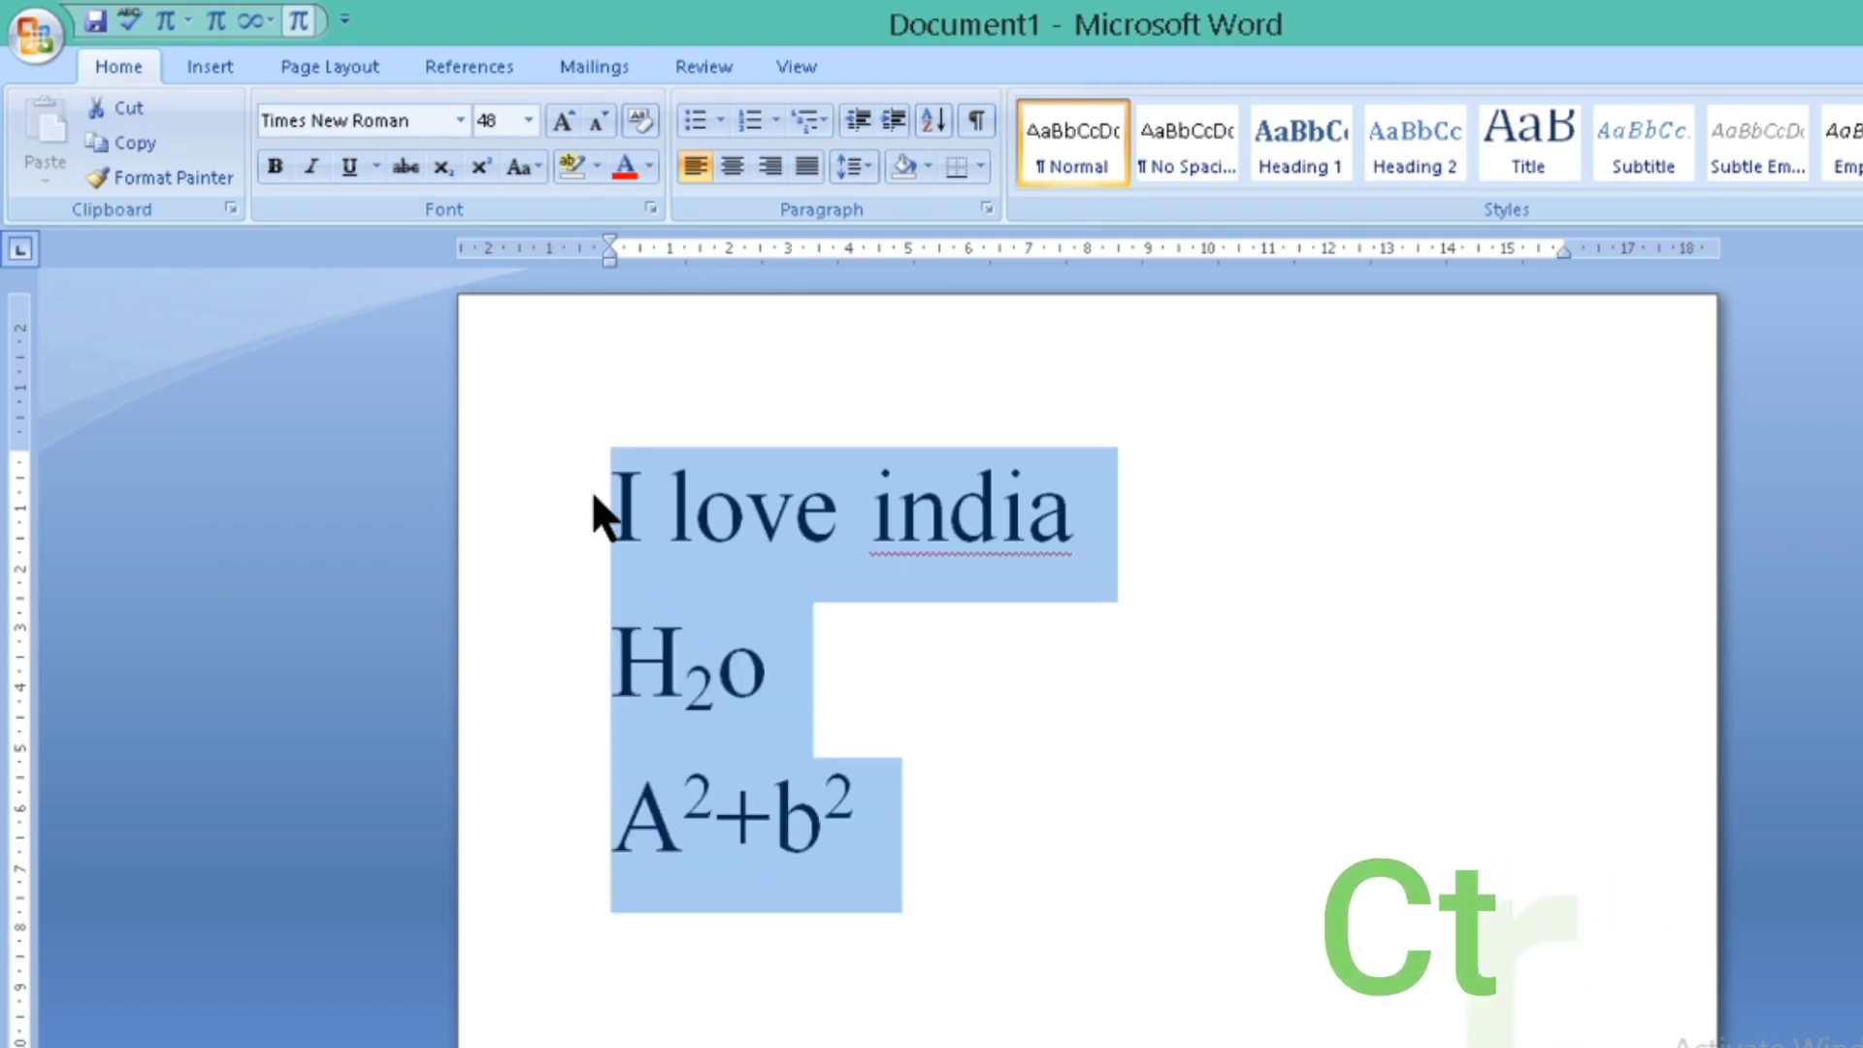
key(ctrl+bracketleft)
key(ctrl+bracketleft)
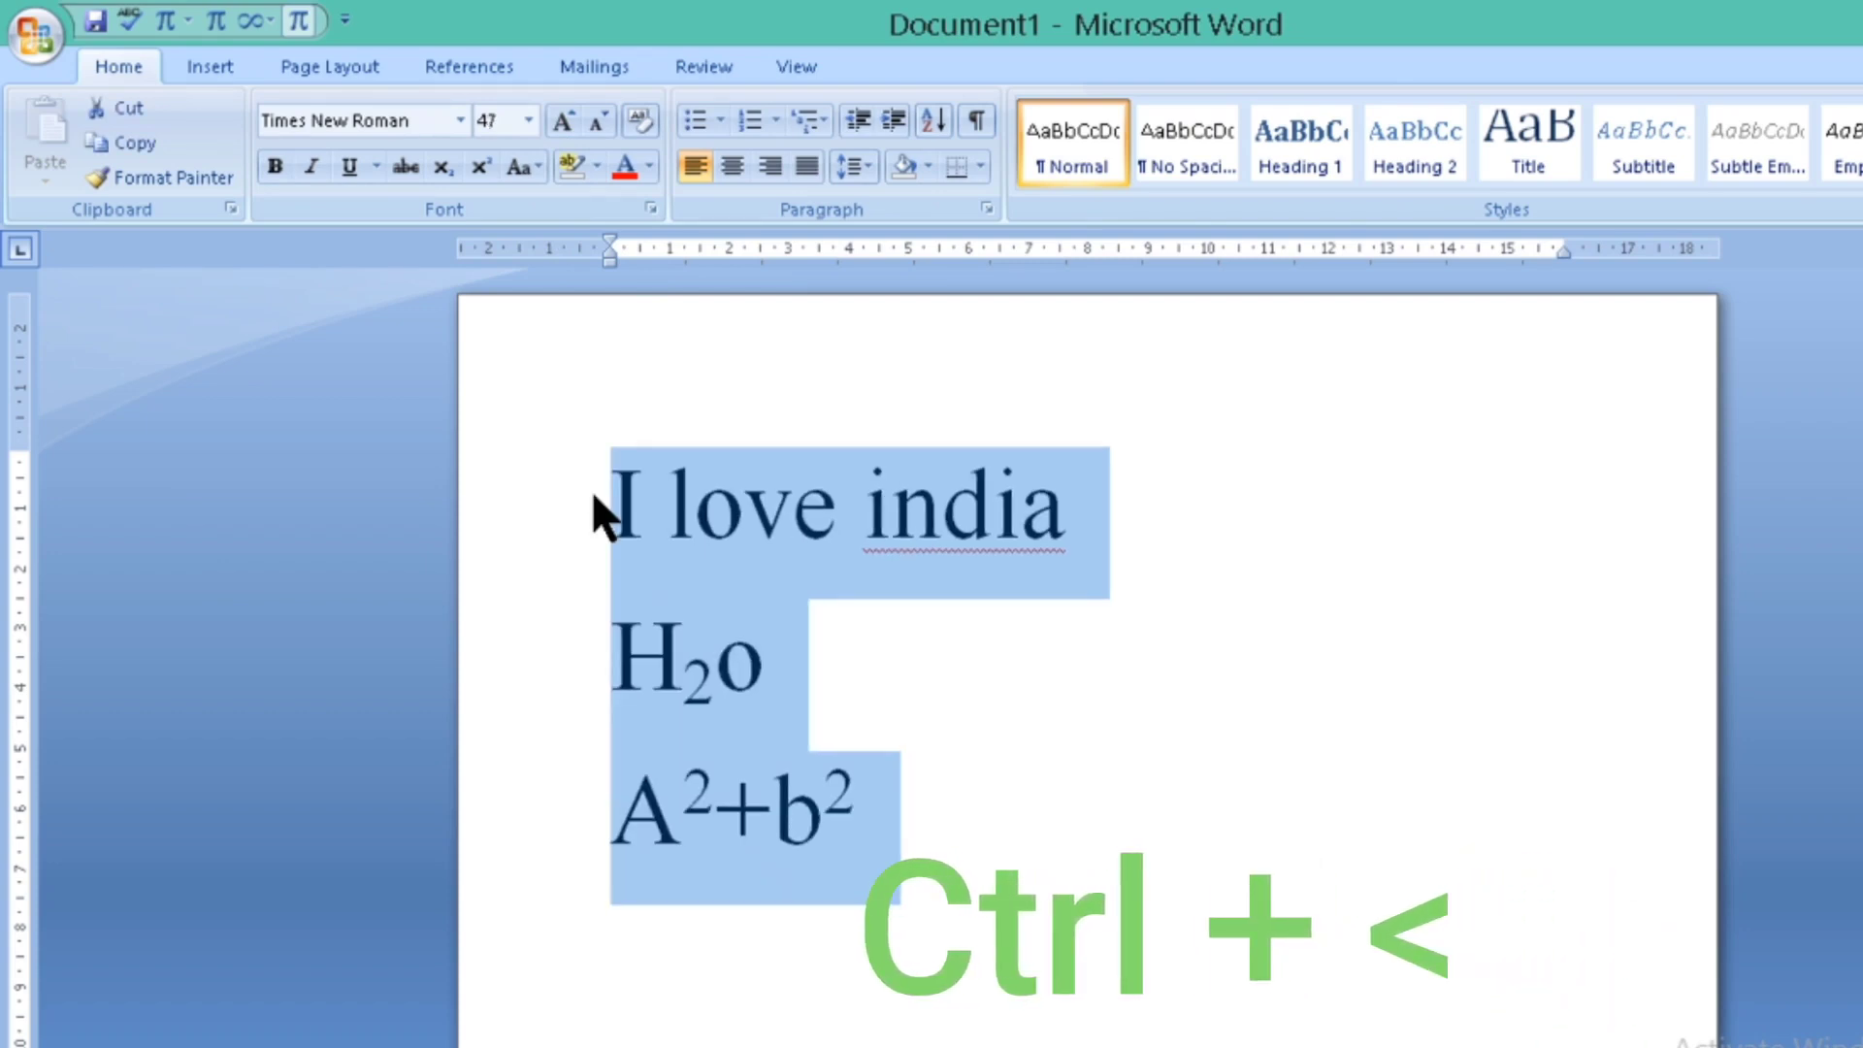
- Grow the font size of the three selected lines one point at a time up to 70
key(ctrl+bracketright)
key(ctrl+bracketright)
key(ctrl+bracketright)
key(ctrl+bracketright)
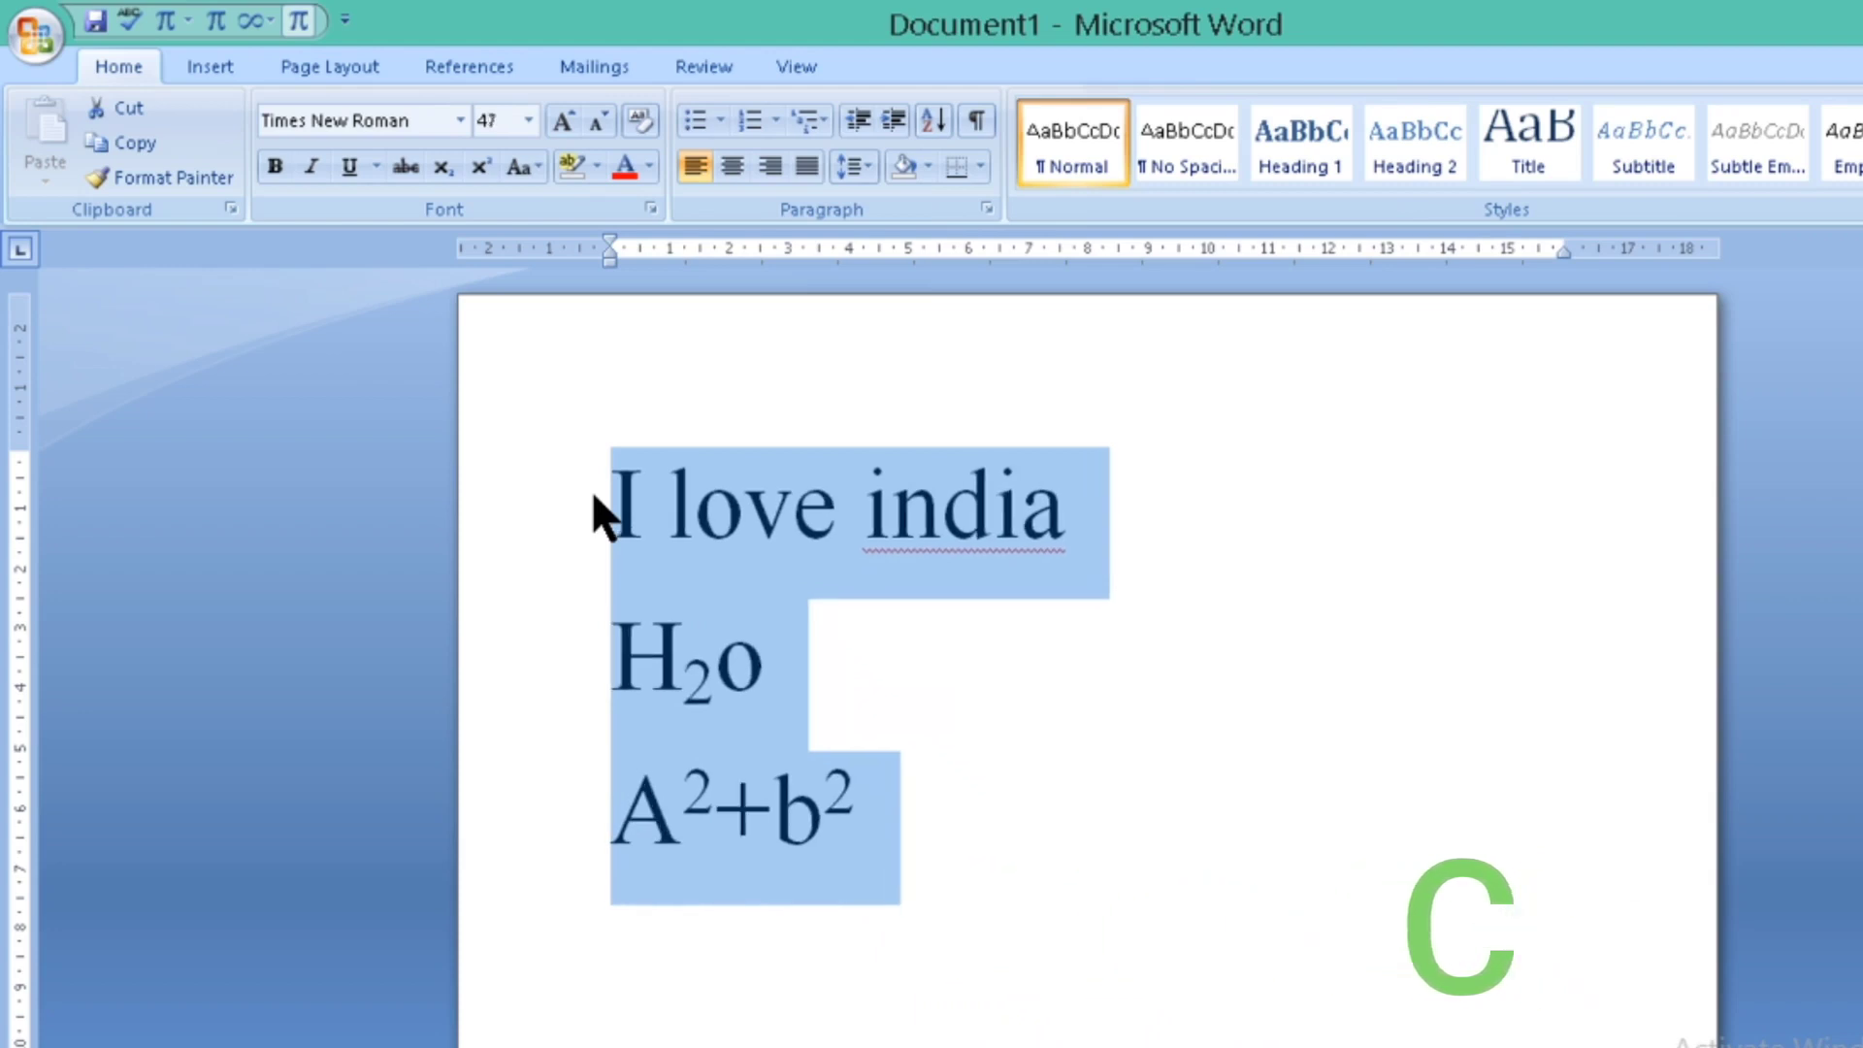
key(ctrl+bracketright)
key(ctrl+bracketright)
key(ctrl+bracketright)
key(ctrl+bracketright)
key(ctrl+bracketright)
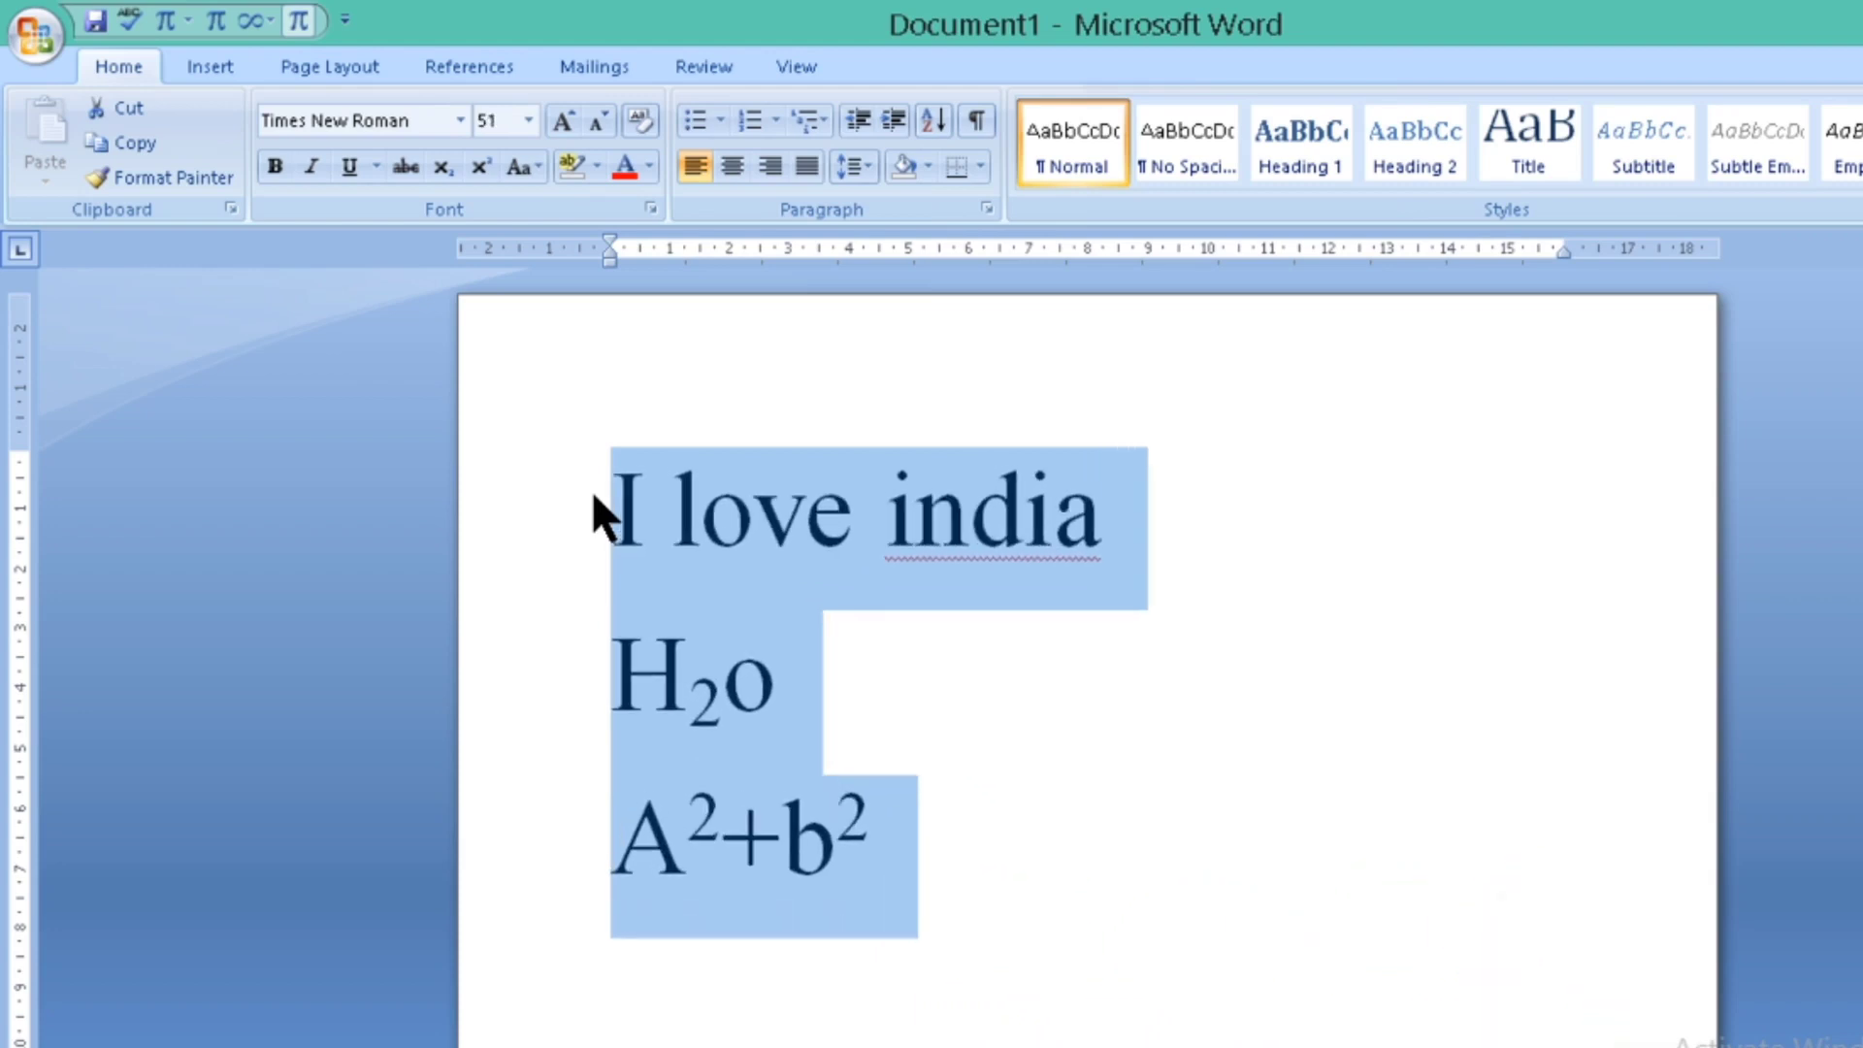
key(ctrl+bracketright)
key(ctrl+bracketright)
key(ctrl+bracketright)
key(ctrl+bracketright)
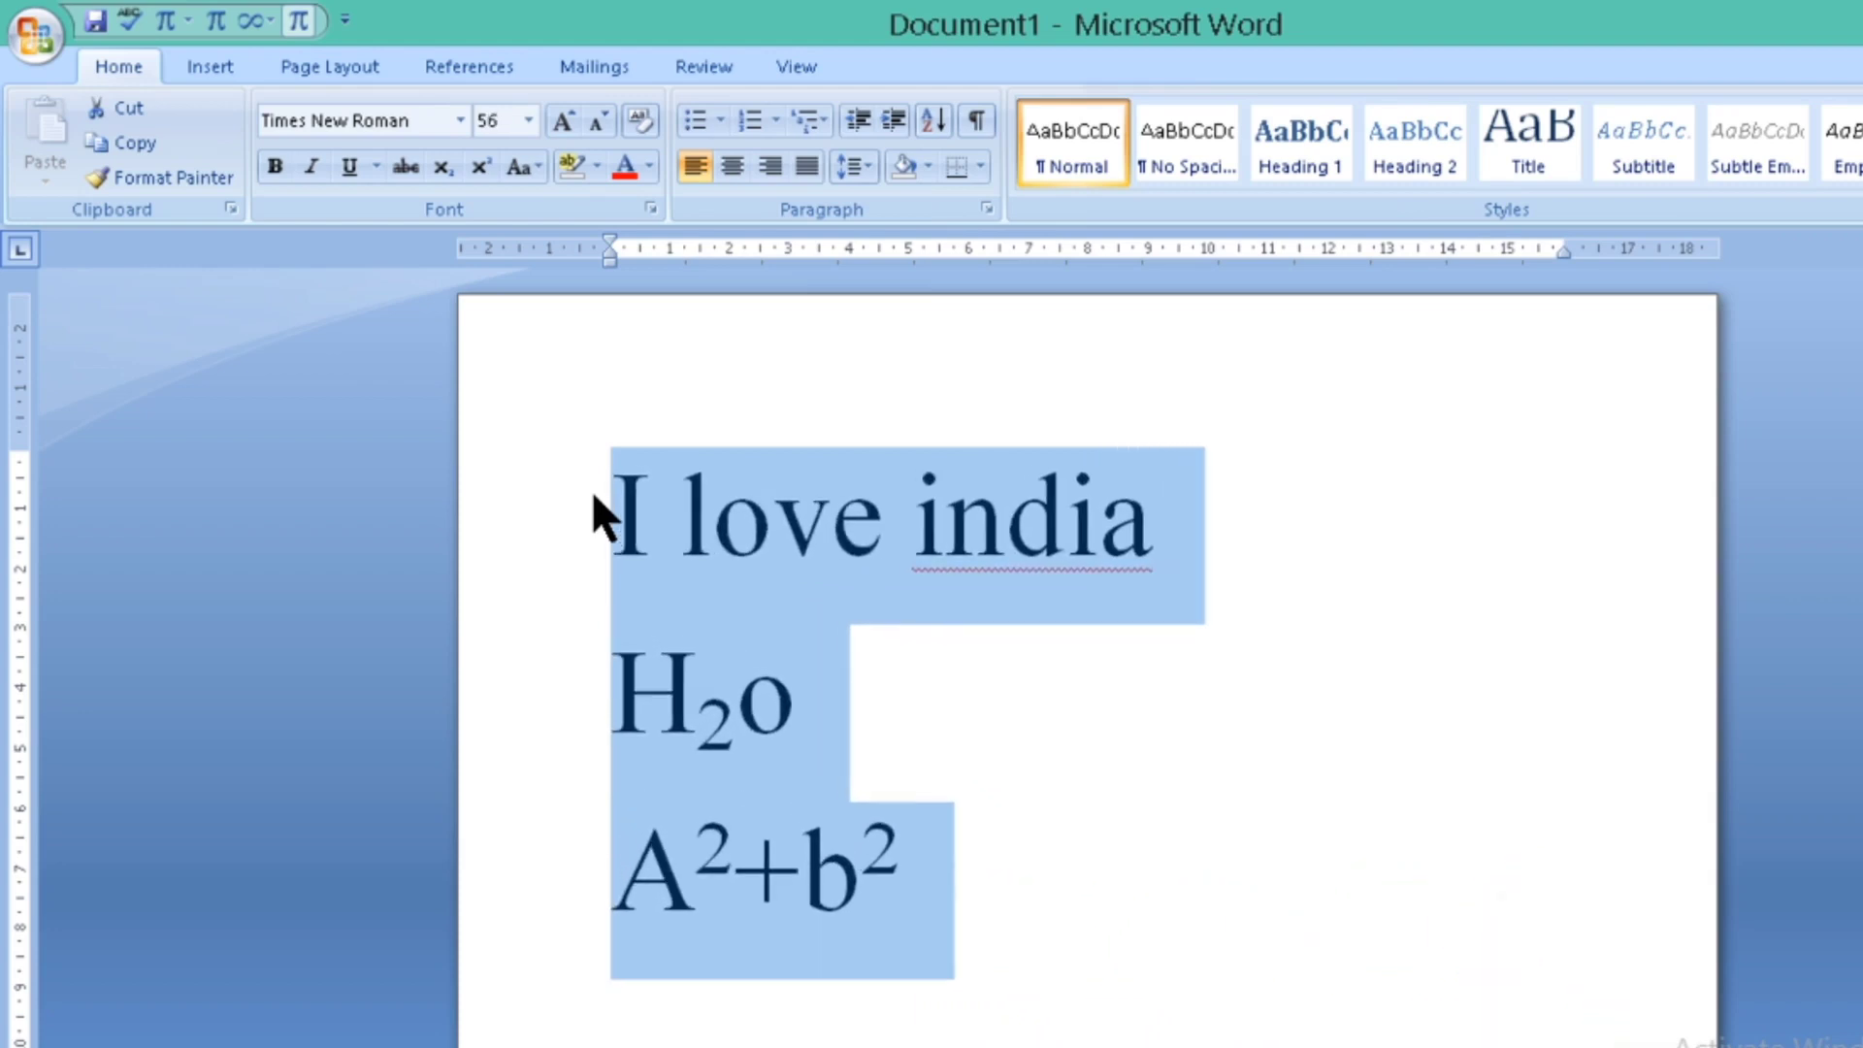
key(ctrl+bracketright)
key(ctrl+bracketright)
key(ctrl+bracketright)
key(ctrl+bracketright)
key(ctrl+bracketright)
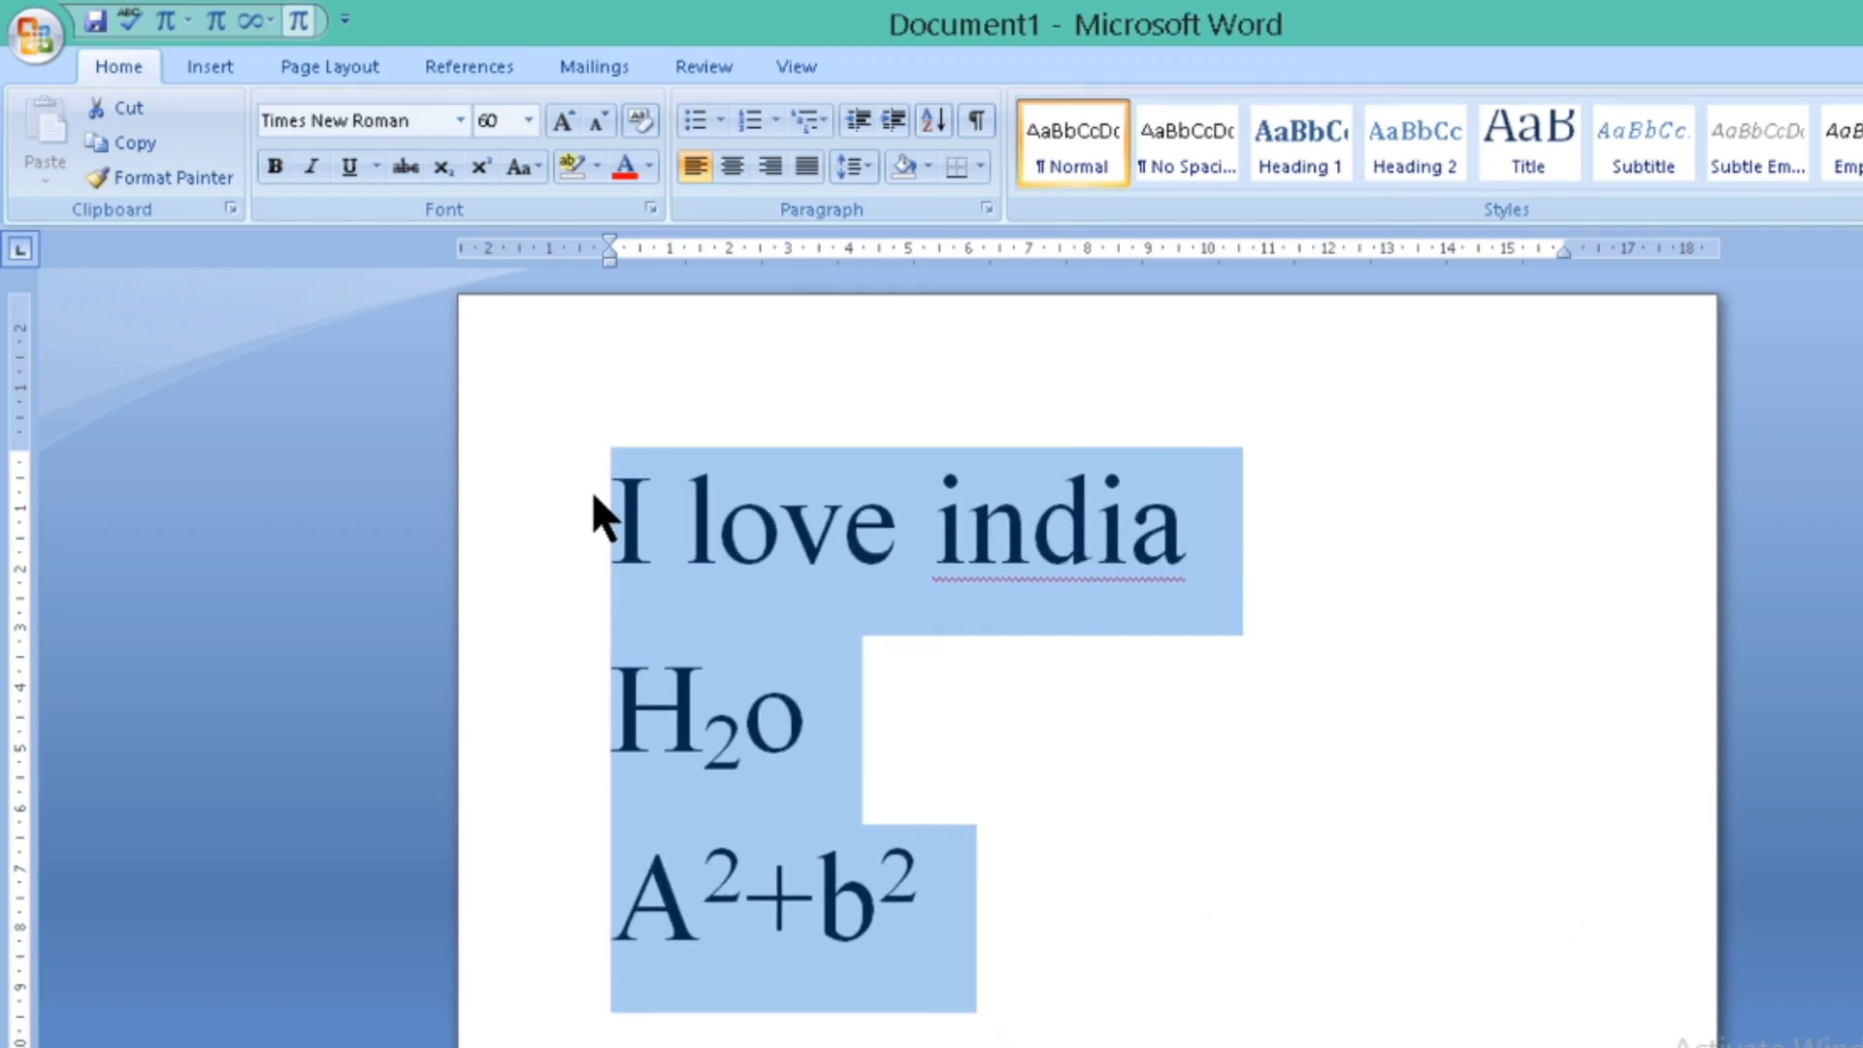
key(ctrl+bracketright)
key(ctrl+bracketright)
key(ctrl+bracketright)
key(ctrl+bracketright)
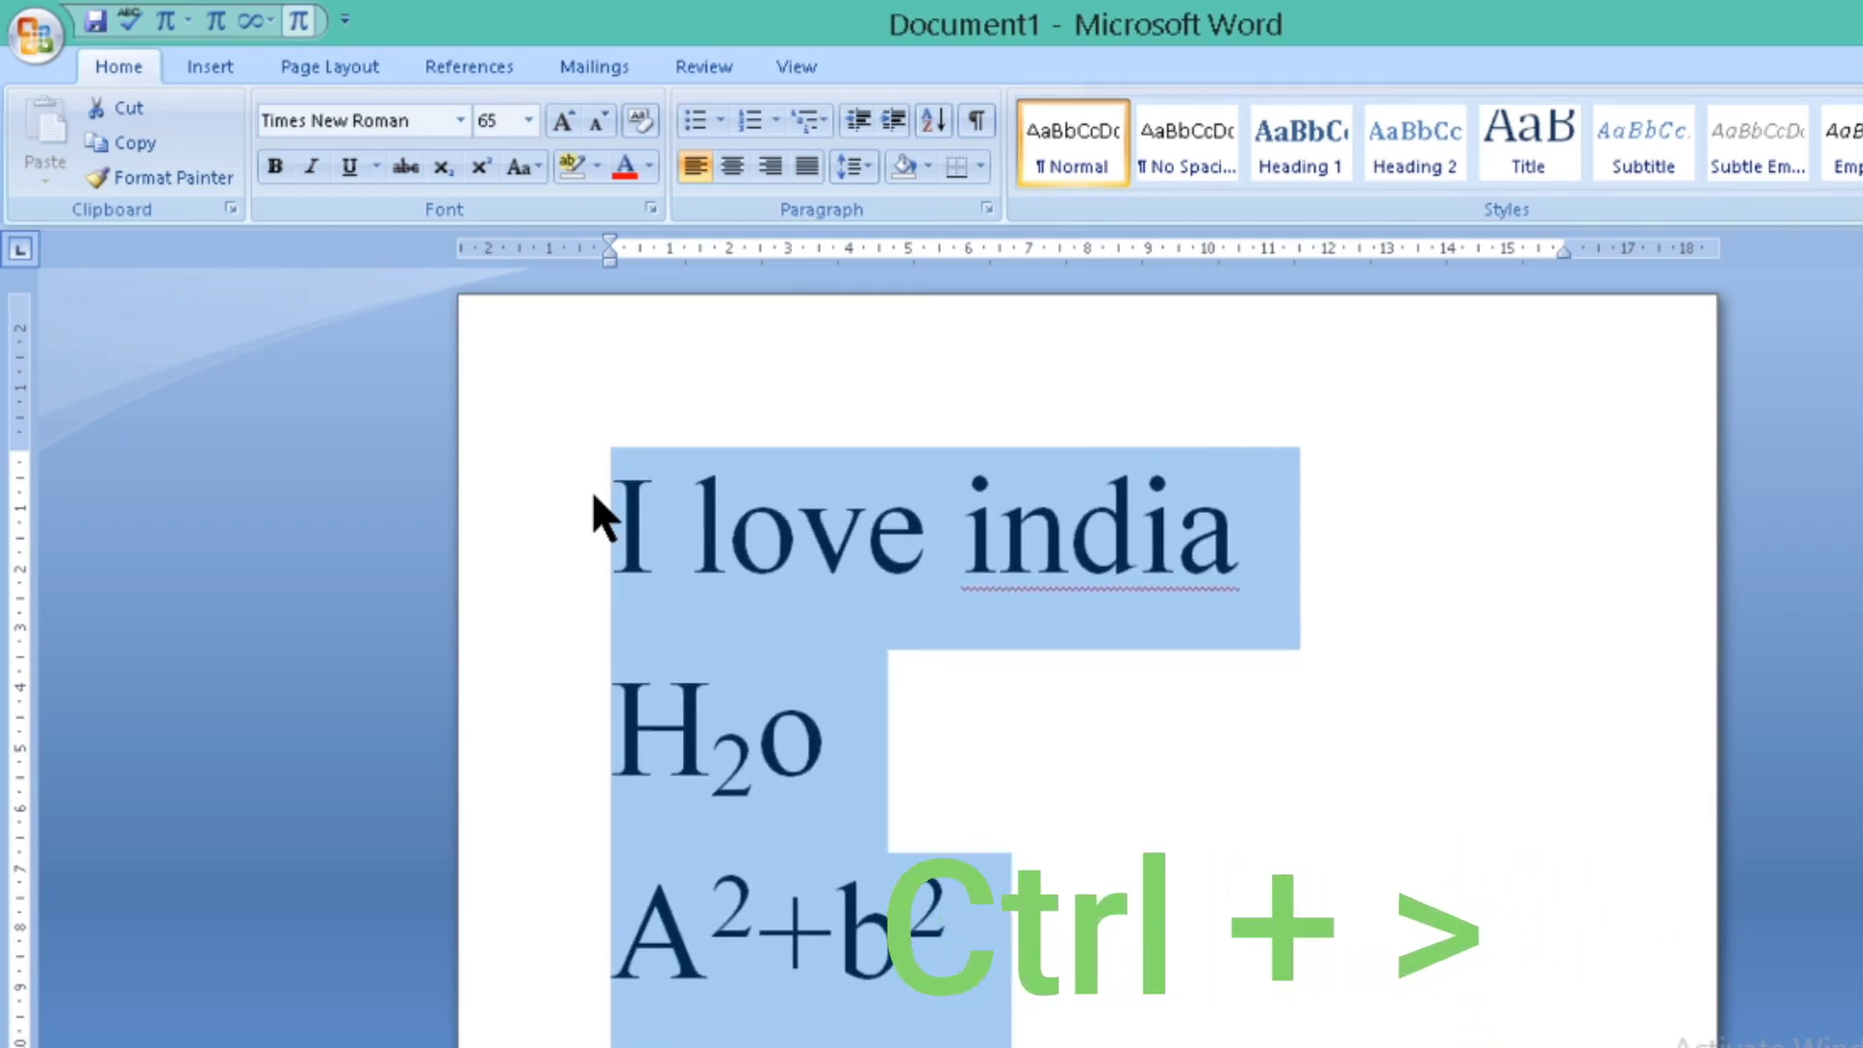
key(ctrl+bracketright)
key(ctrl+bracketright)
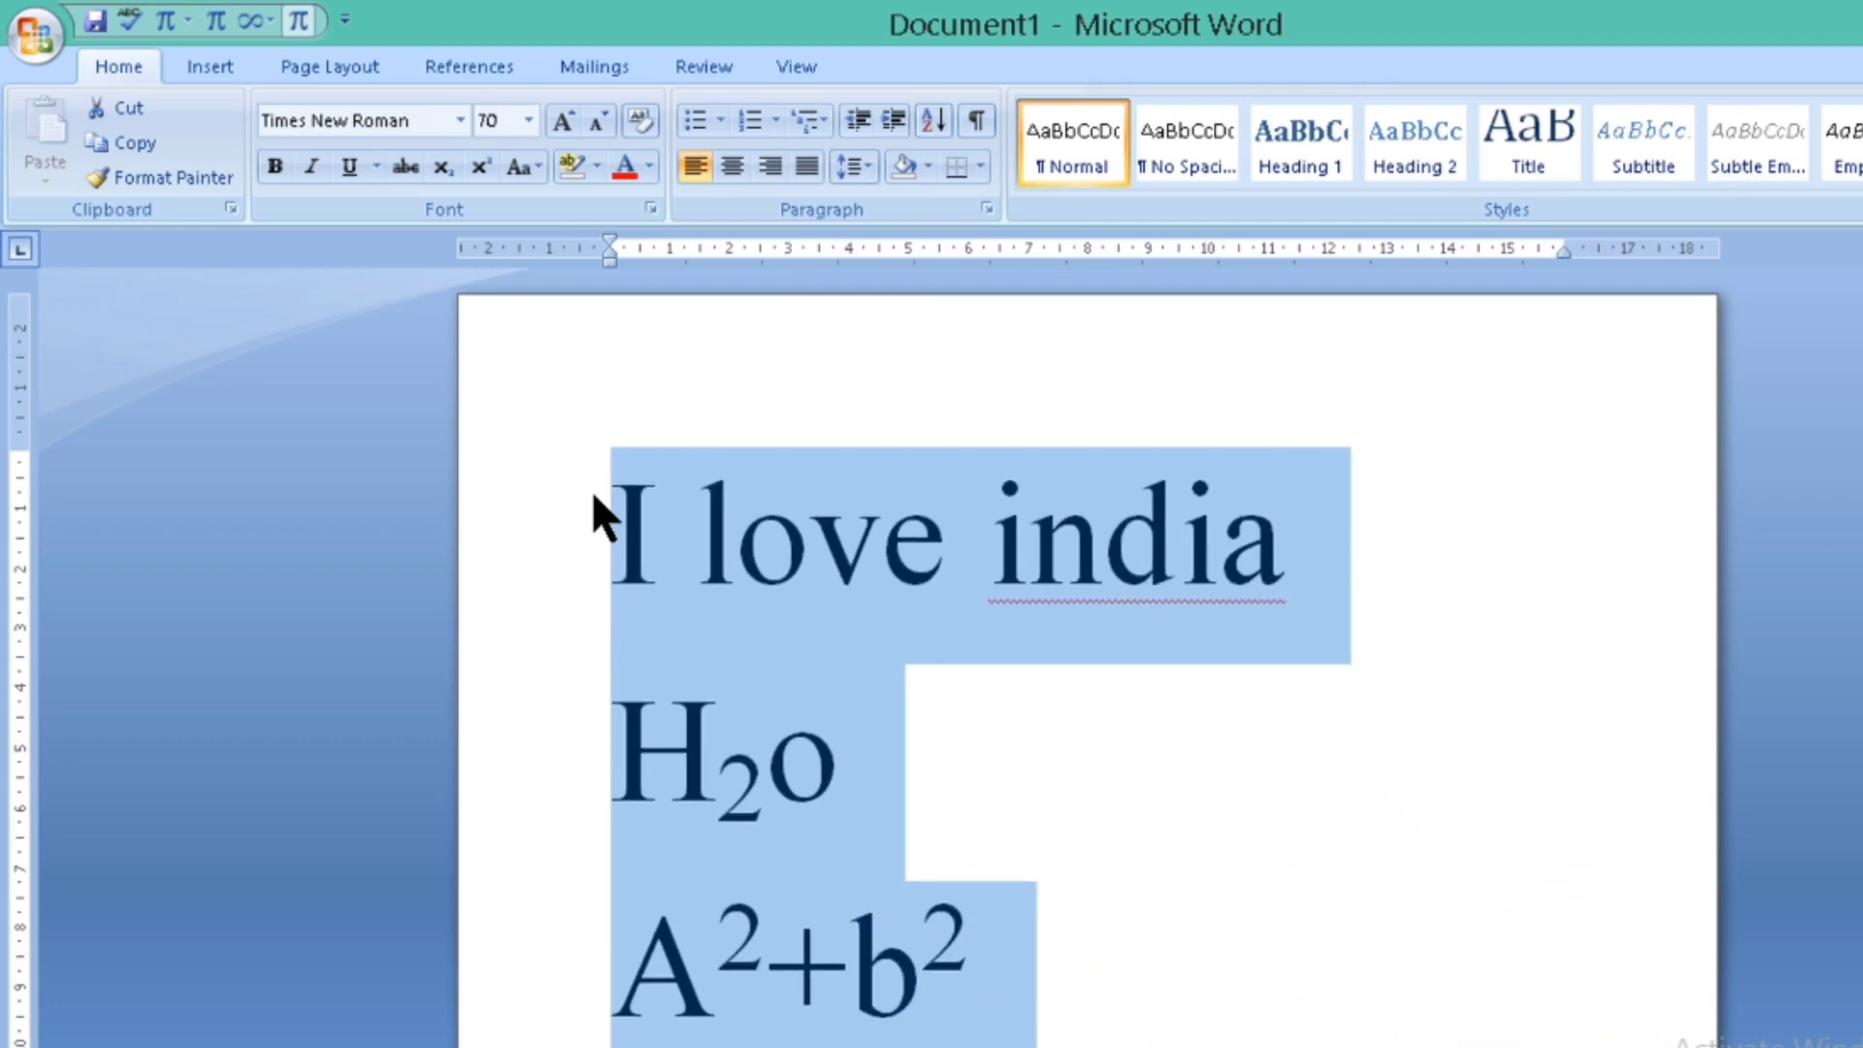
- Shrink the font size of the three selected lines one point at a time down to 62
key(ctrl+bracketleft)
key(ctrl+bracketleft)
key(ctrl+bracketleft)
key(ctrl+bracketleft)
key(ctrl+bracketleft)
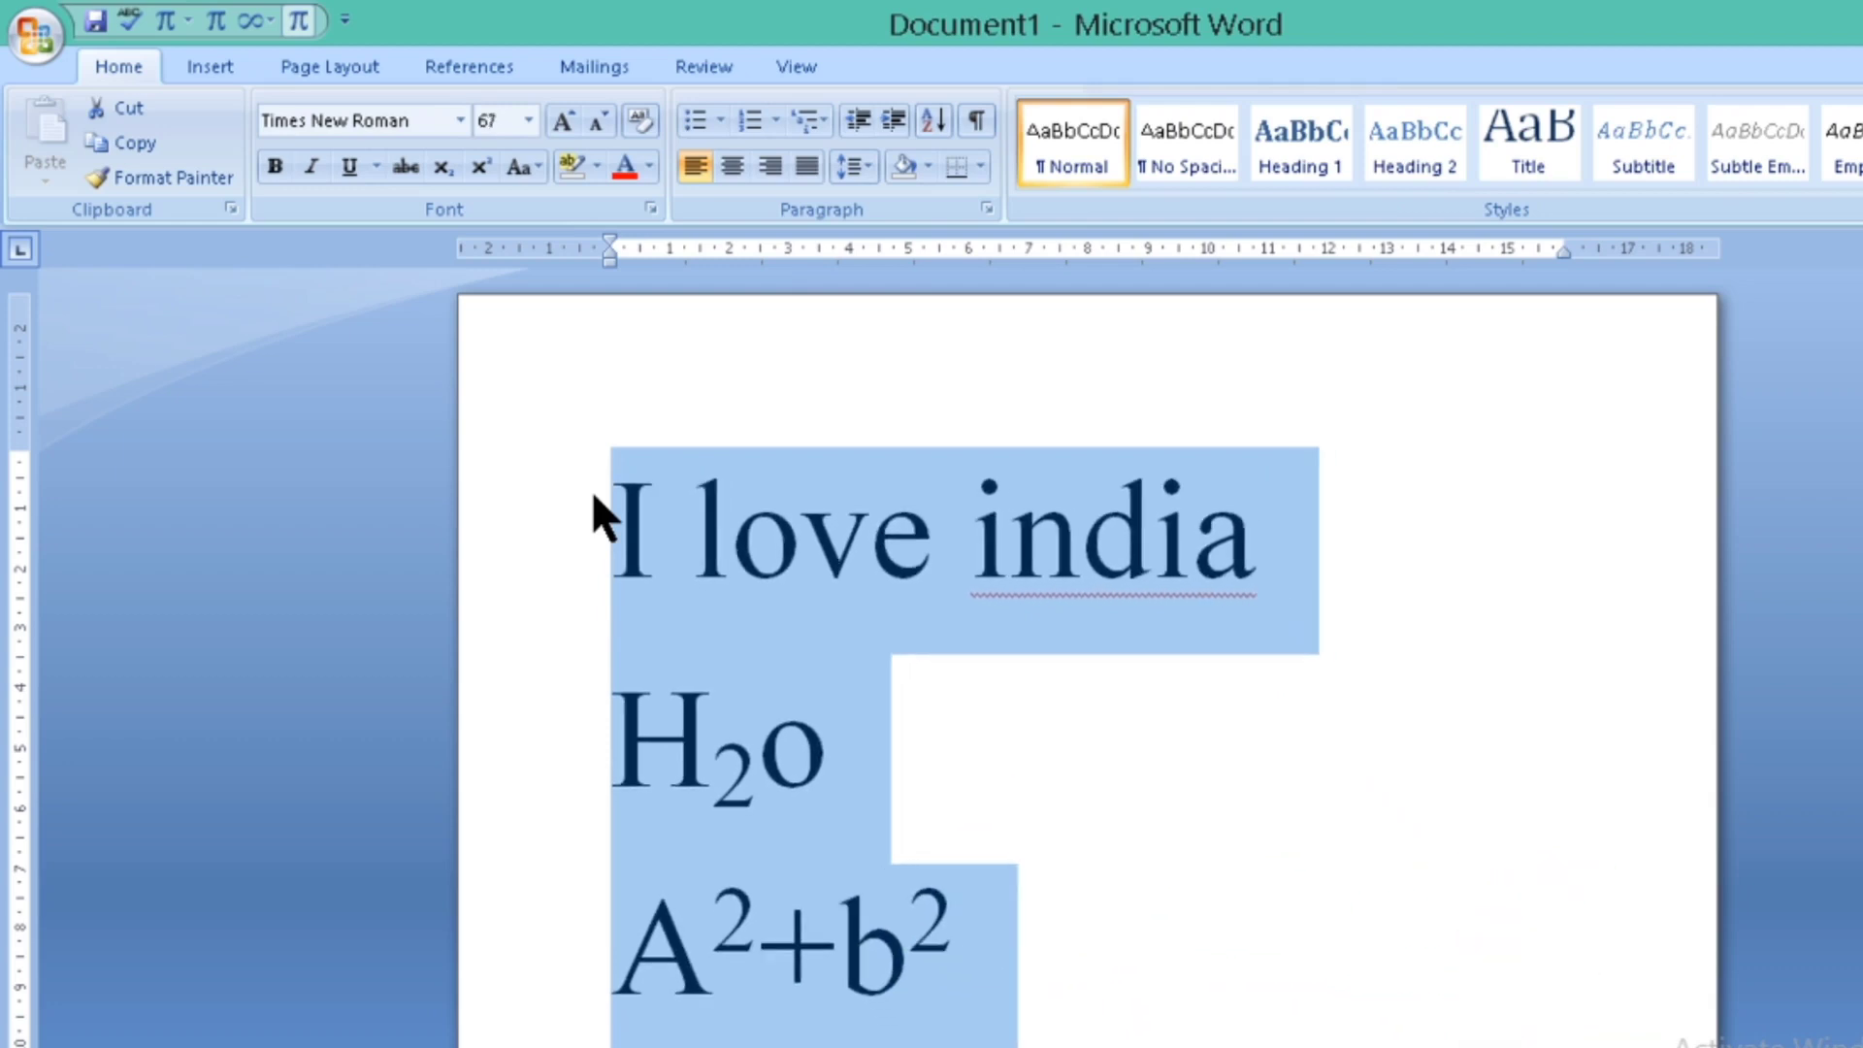
key(ctrl+bracketleft)
key(ctrl+bracketleft)
key(ctrl+bracketleft)
key(ctrl+bracketleft)
key(ctrl+bracketleft)
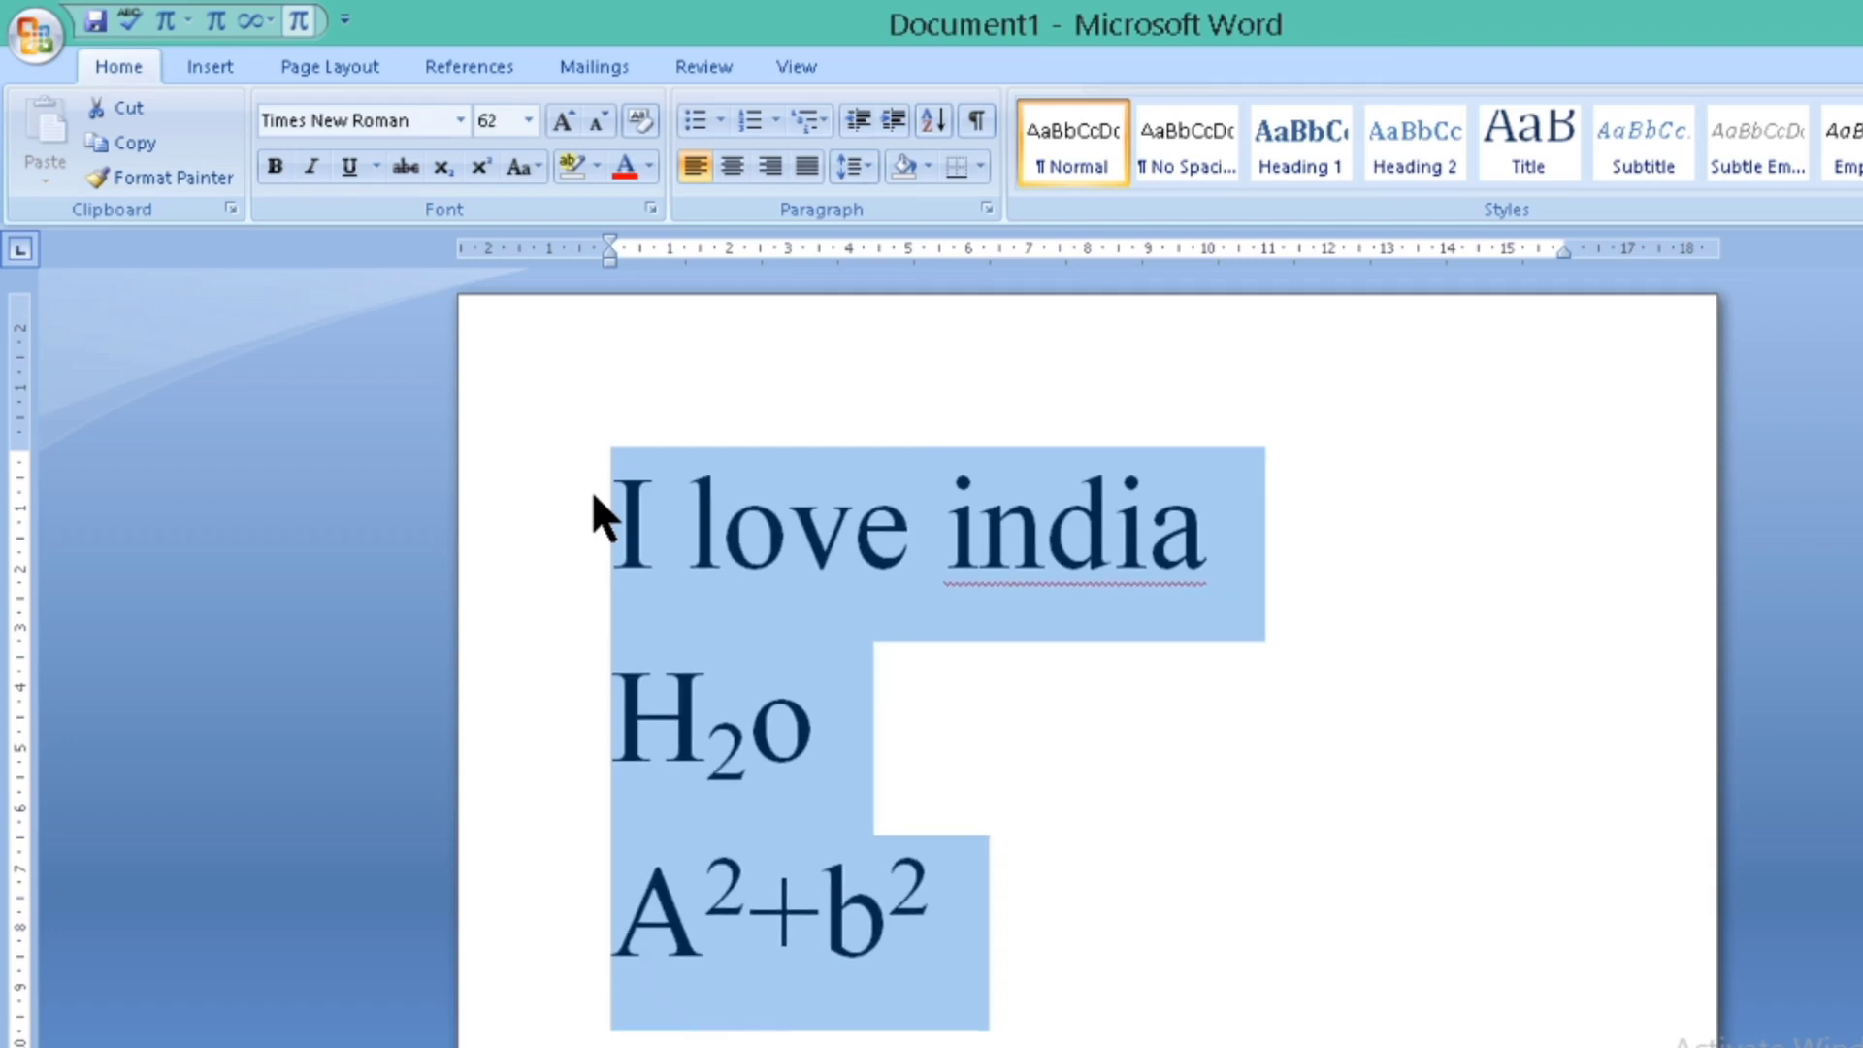
- Shrink the font size of the three selected lines one point at a time down to 56
key(ctrl+bracketleft)
key(ctrl+bracketleft)
key(ctrl+bracketleft)
key(ctrl+bracketleft)
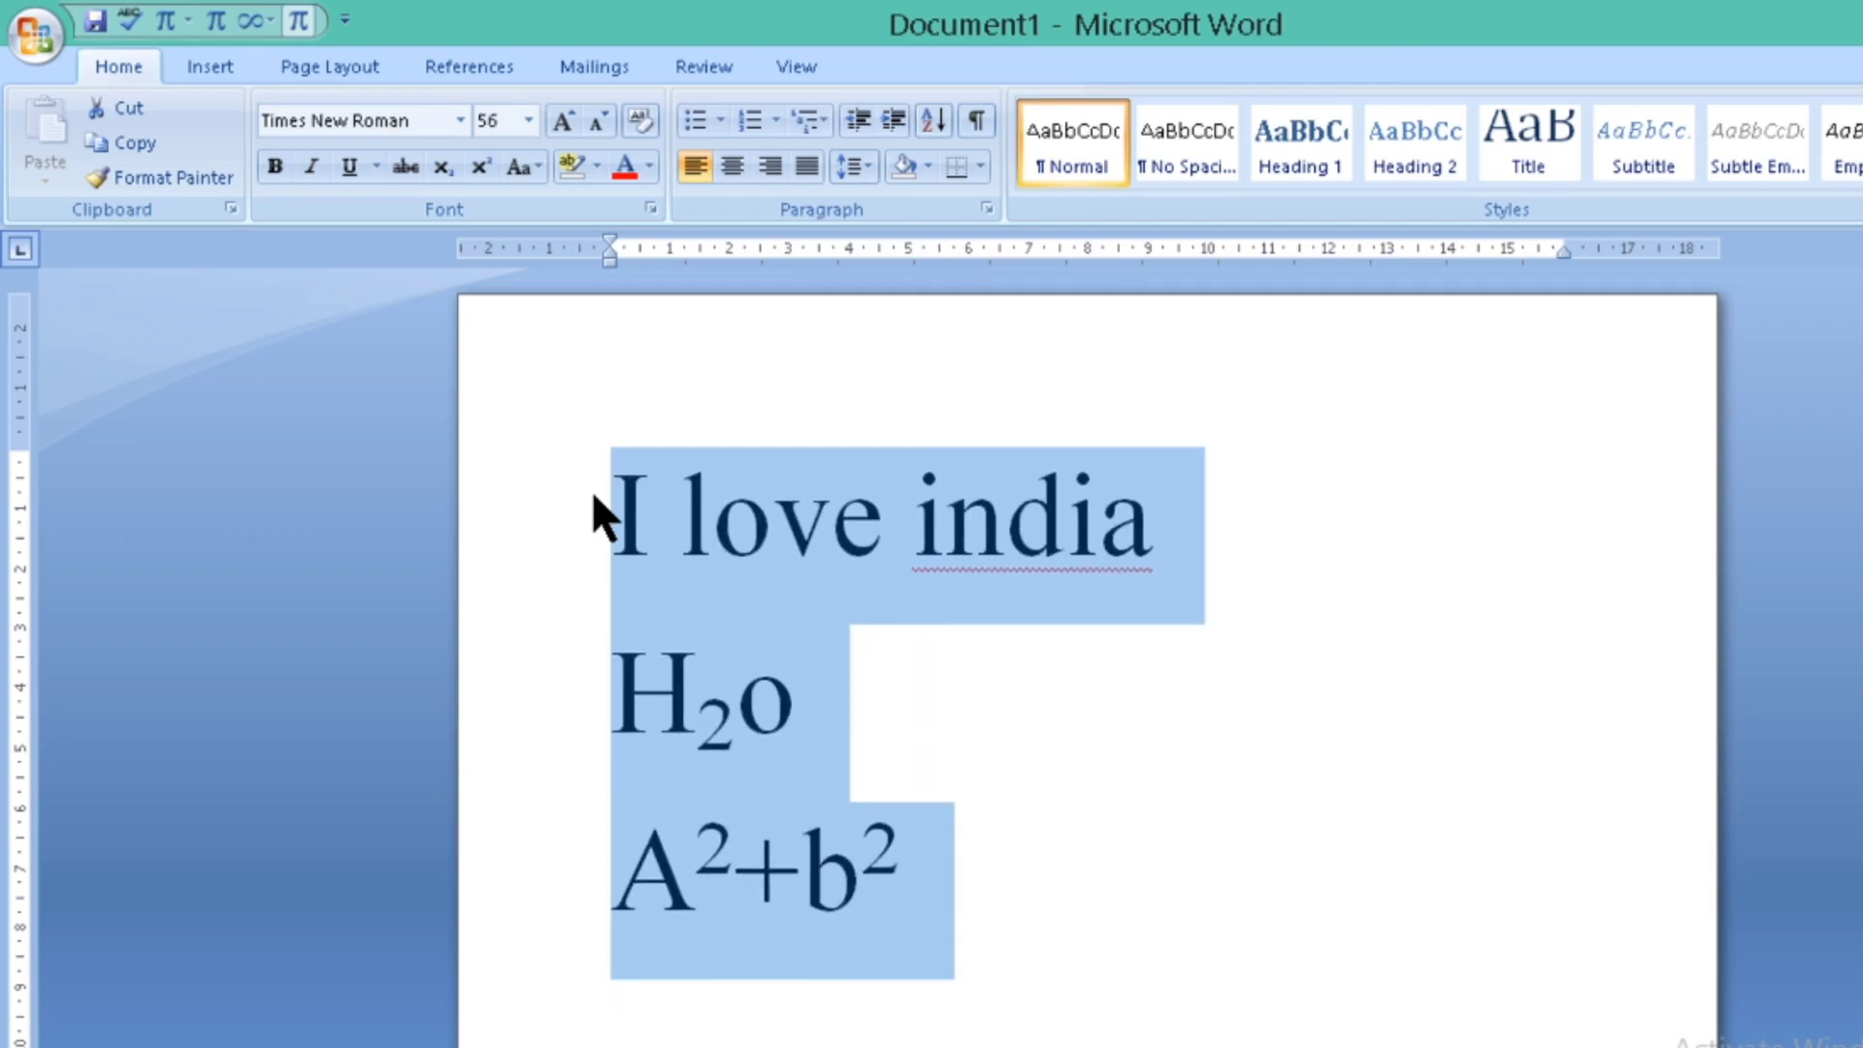
- Grow the font size of the three selected lines to 80 and shrink it back down to 28
click(564, 120)
click(565, 121)
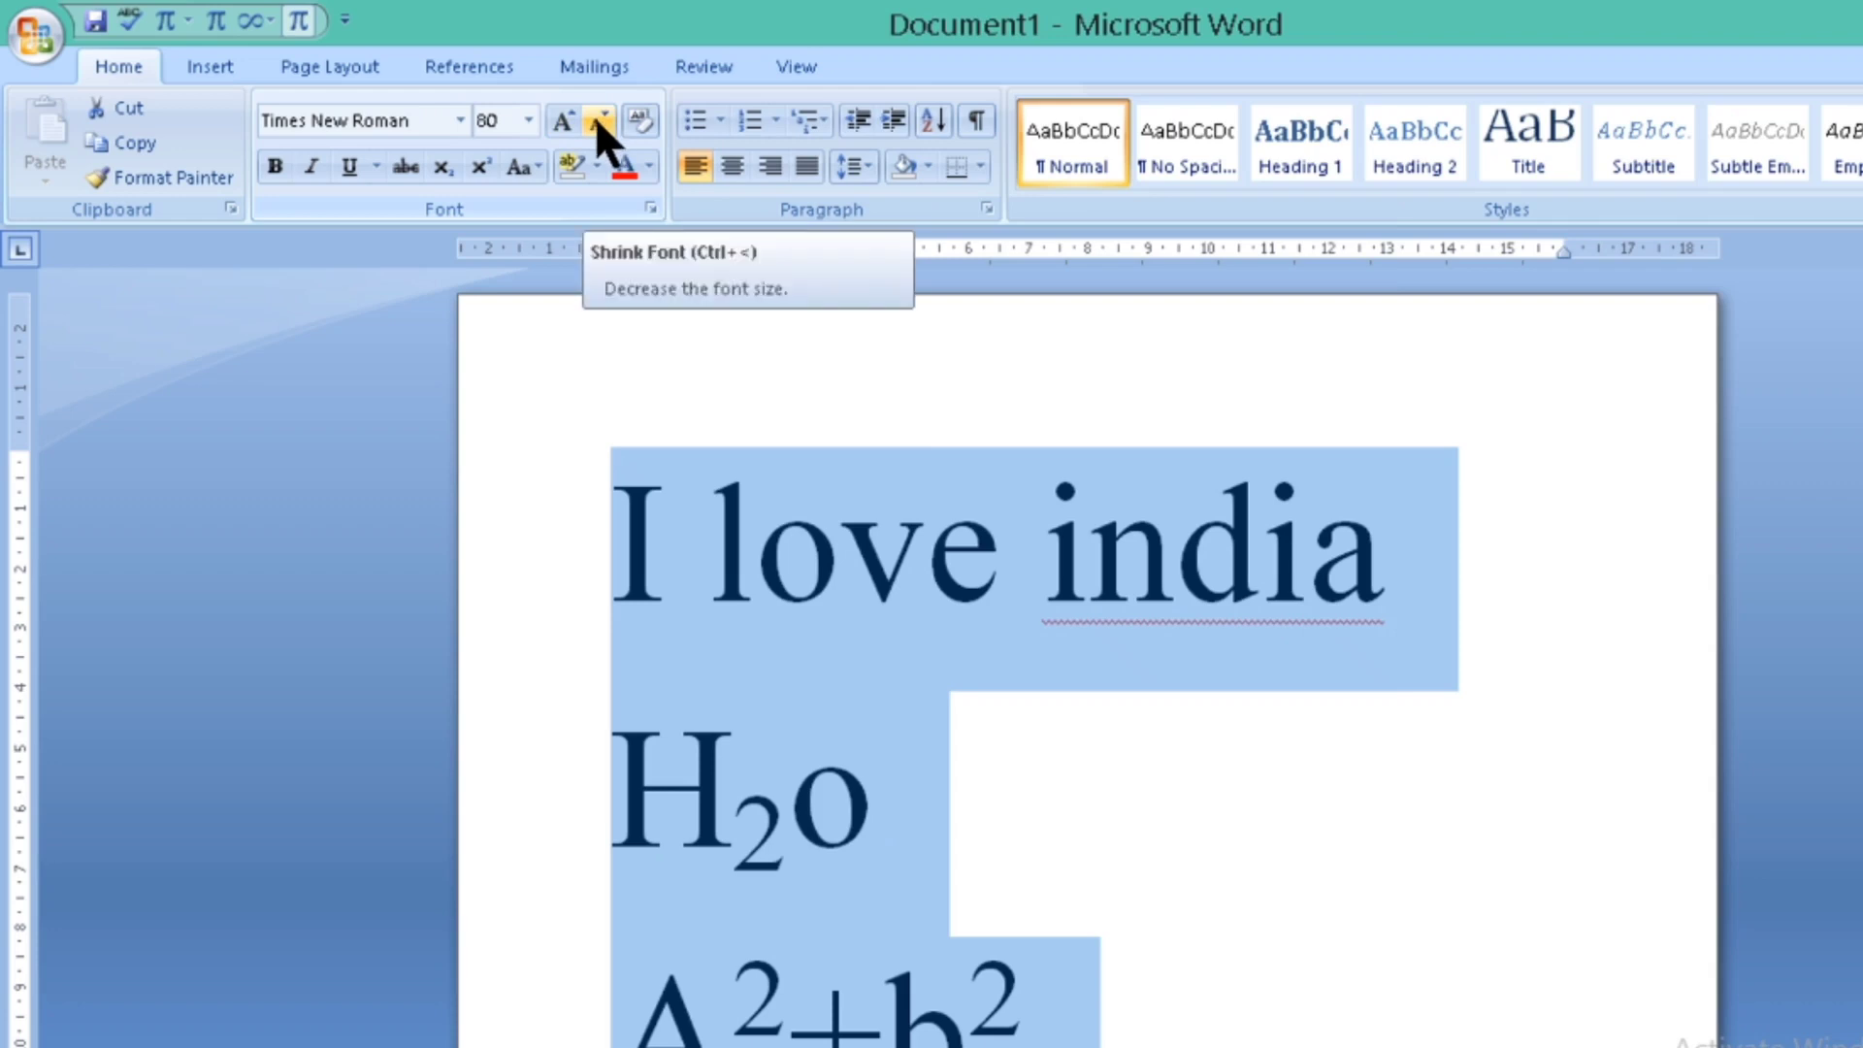
click(597, 120)
click(598, 121)
click(597, 120)
click(597, 121)
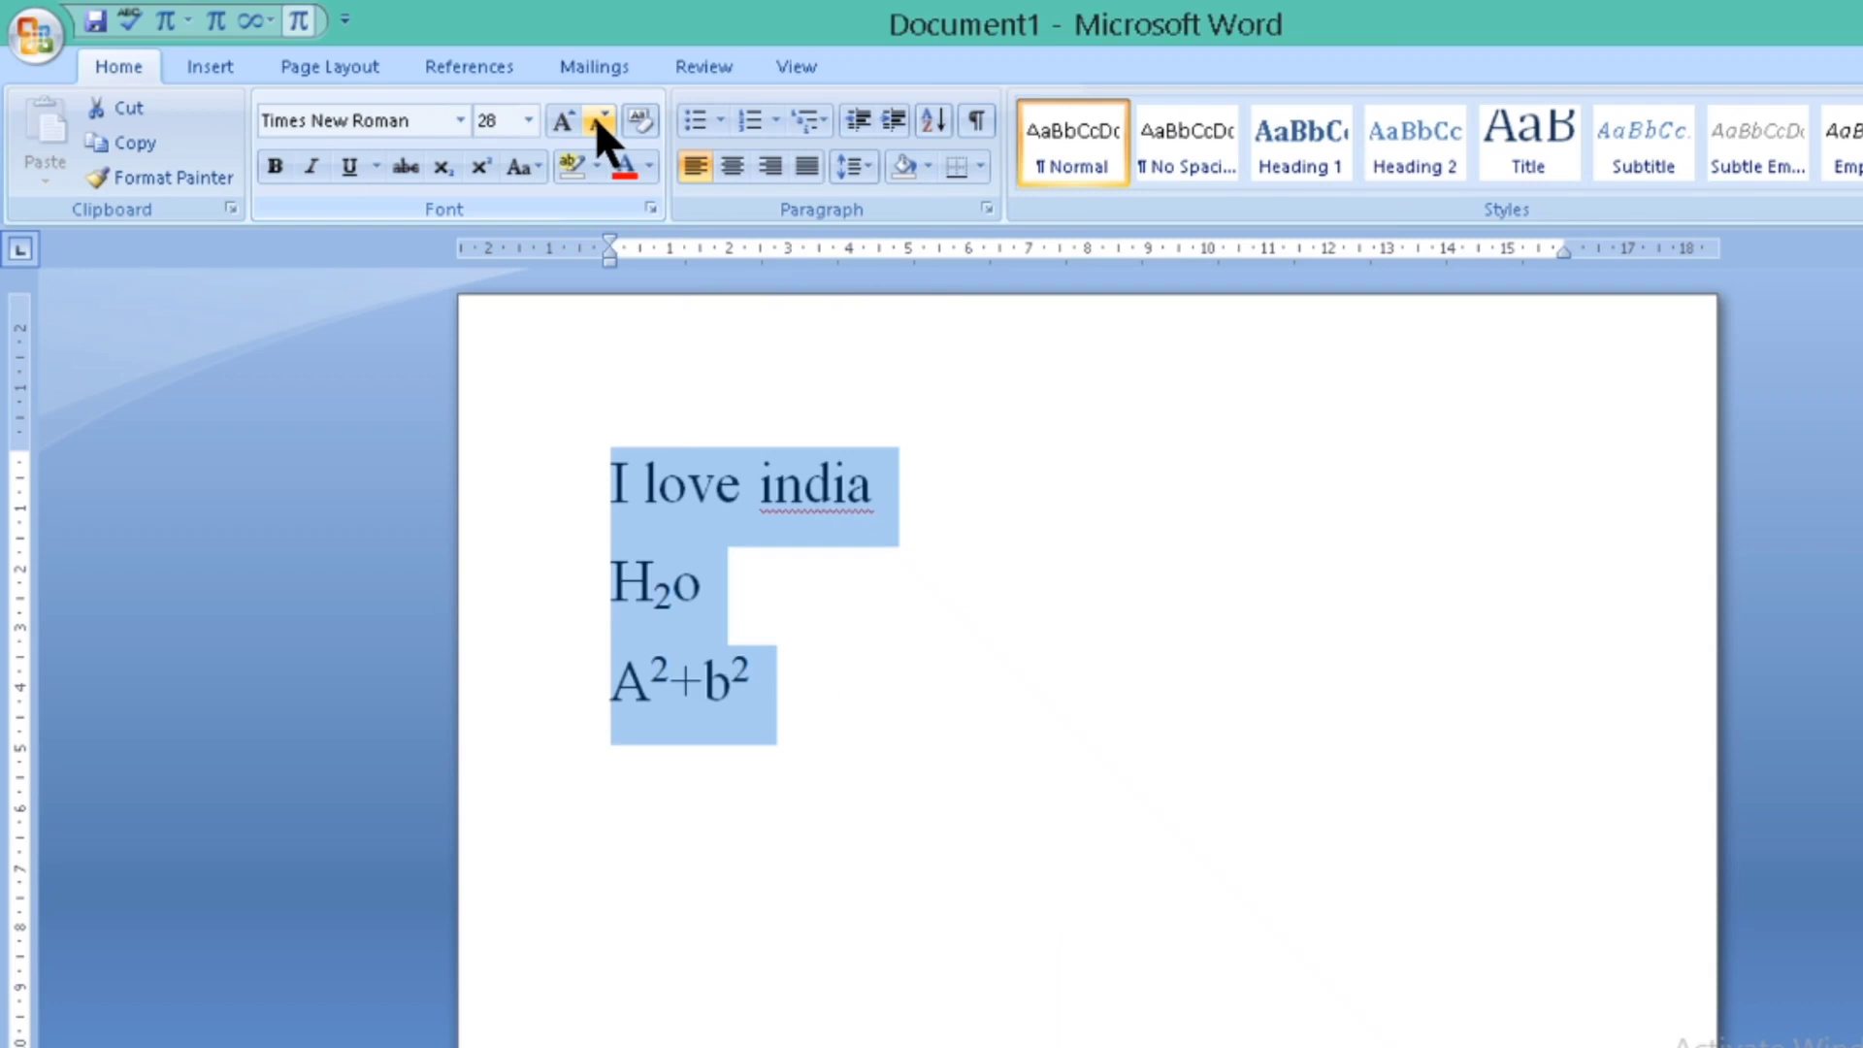
click(848, 588)
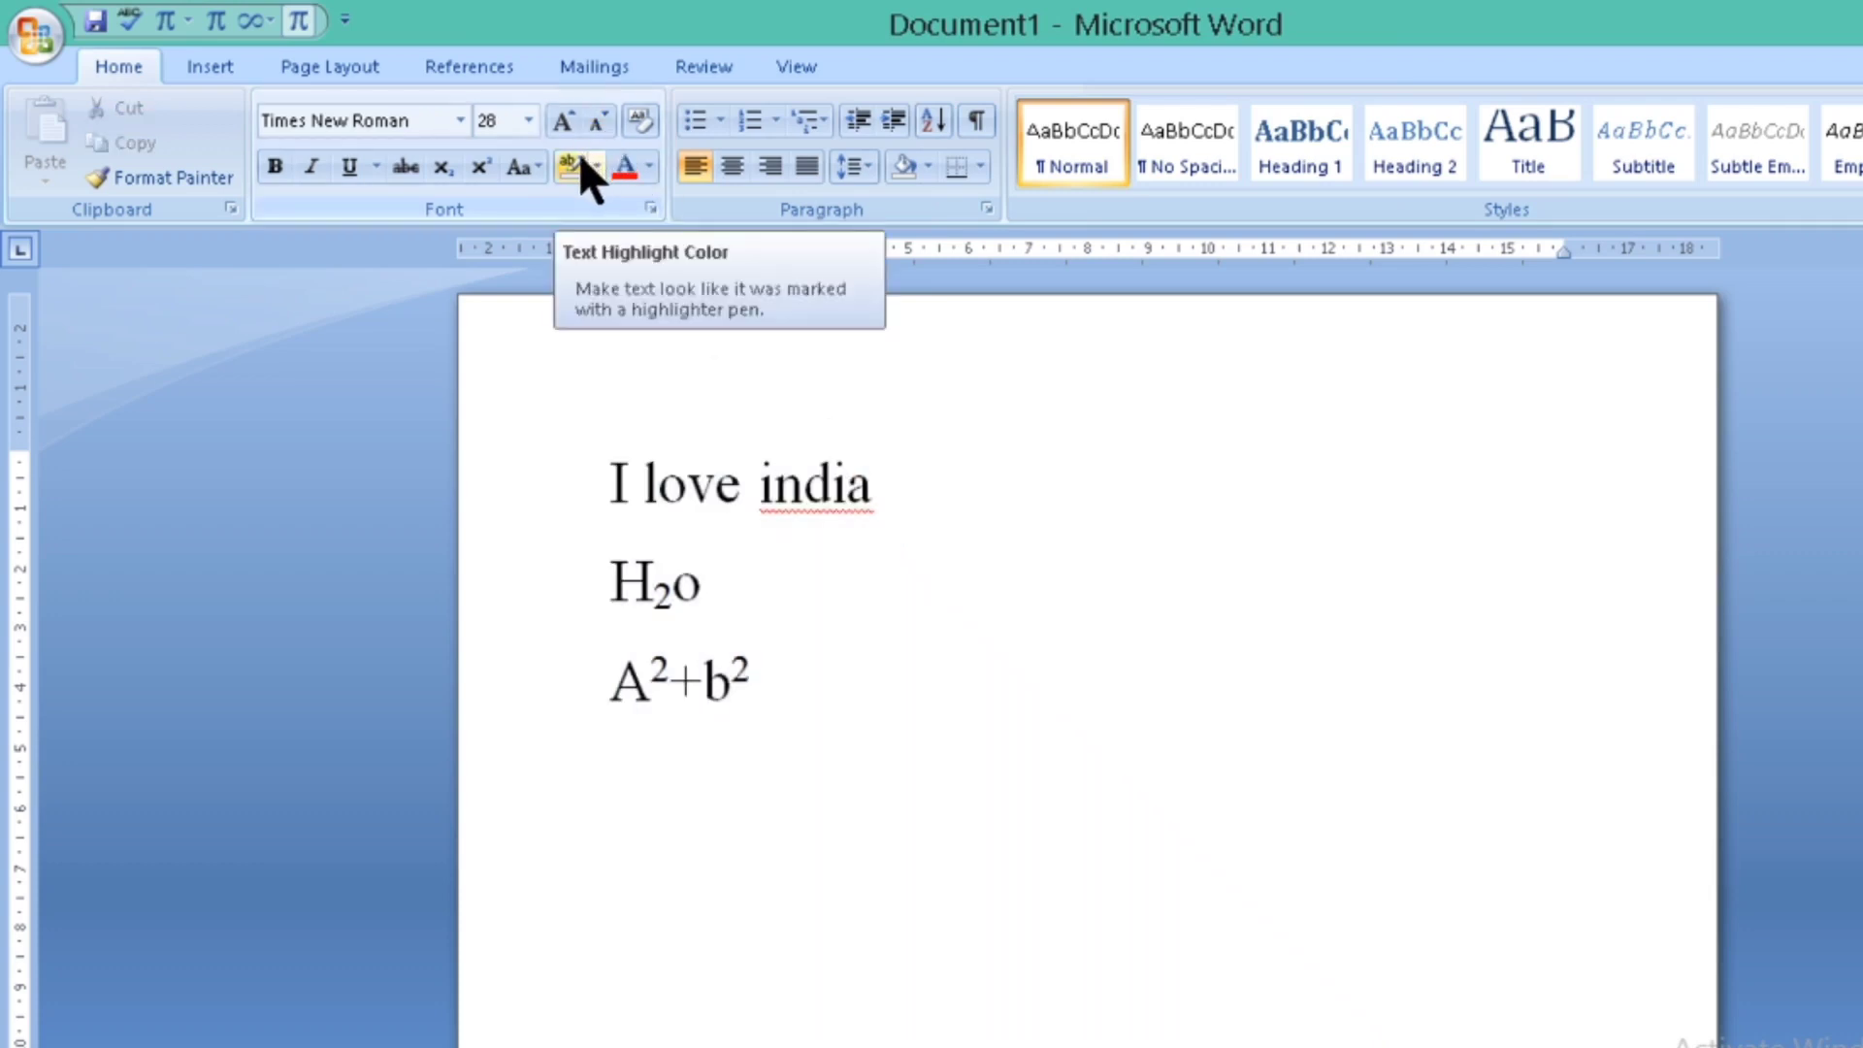
- Highlight the line "I love india" in yellow
click(631, 388)
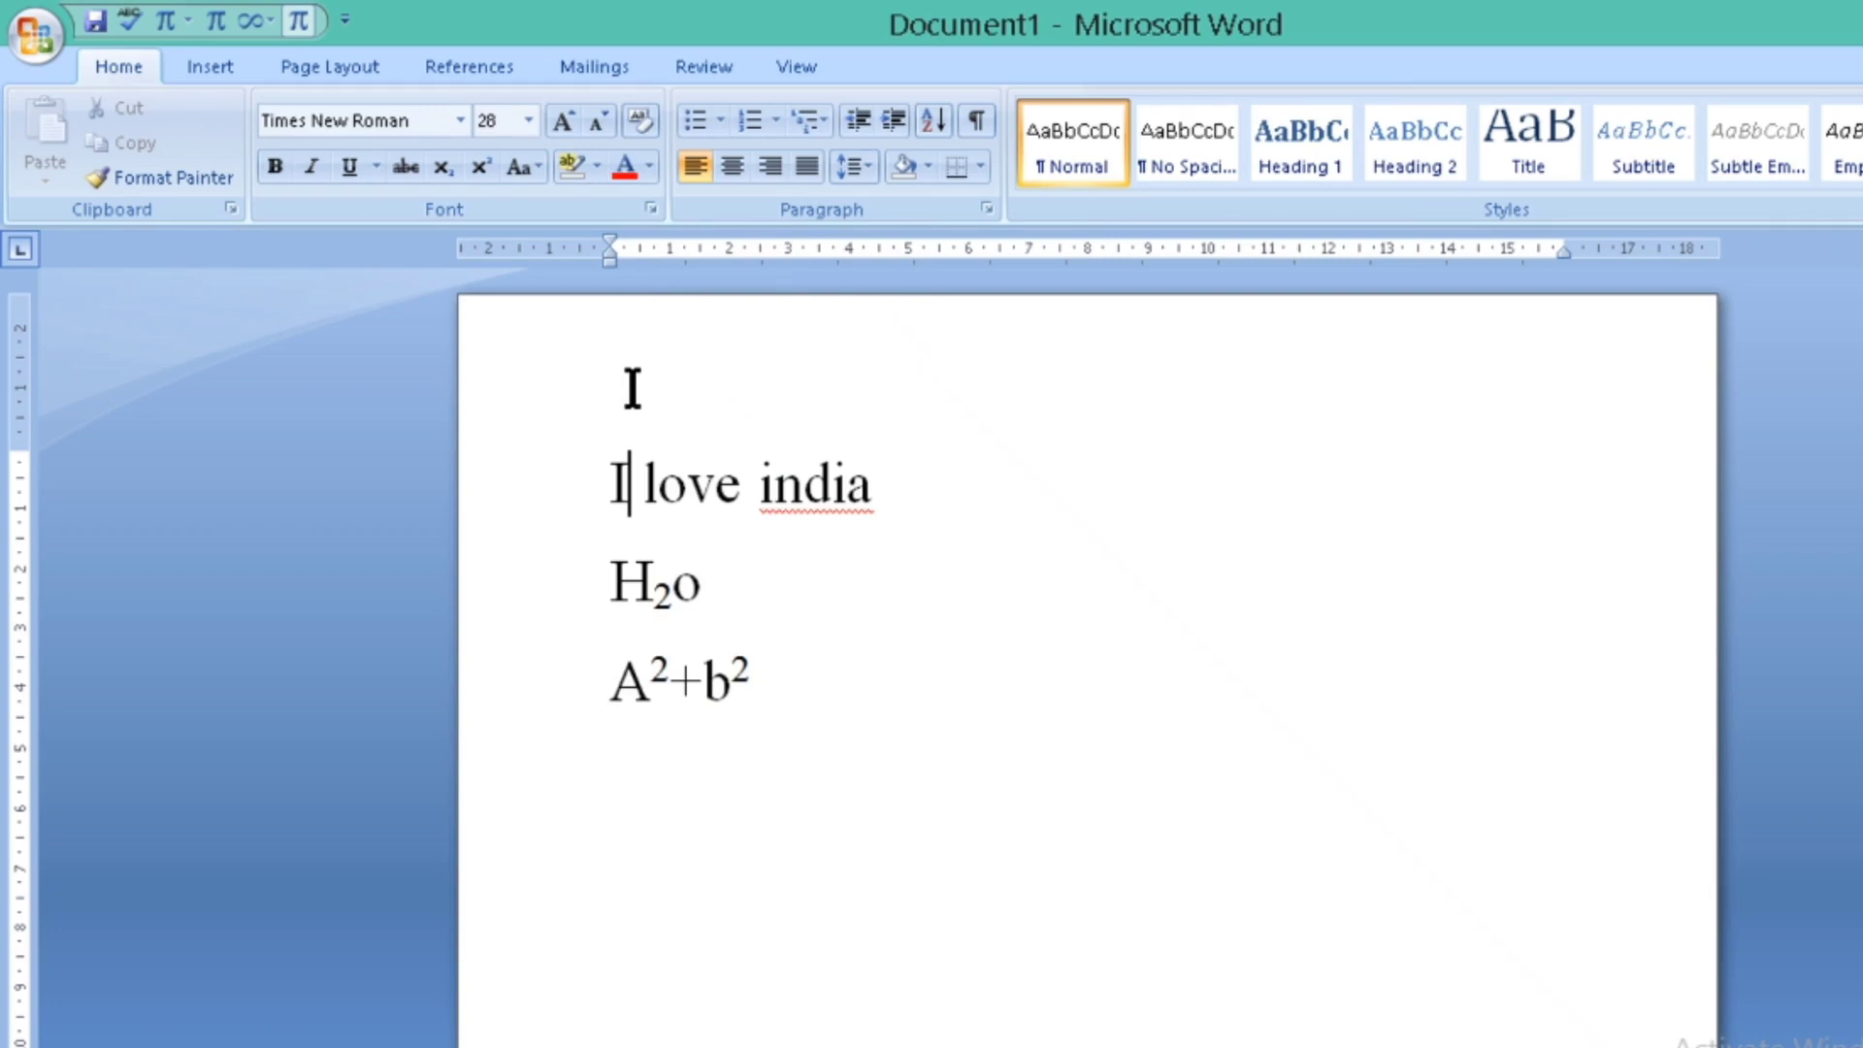
click(613, 484)
triple_click(611, 480)
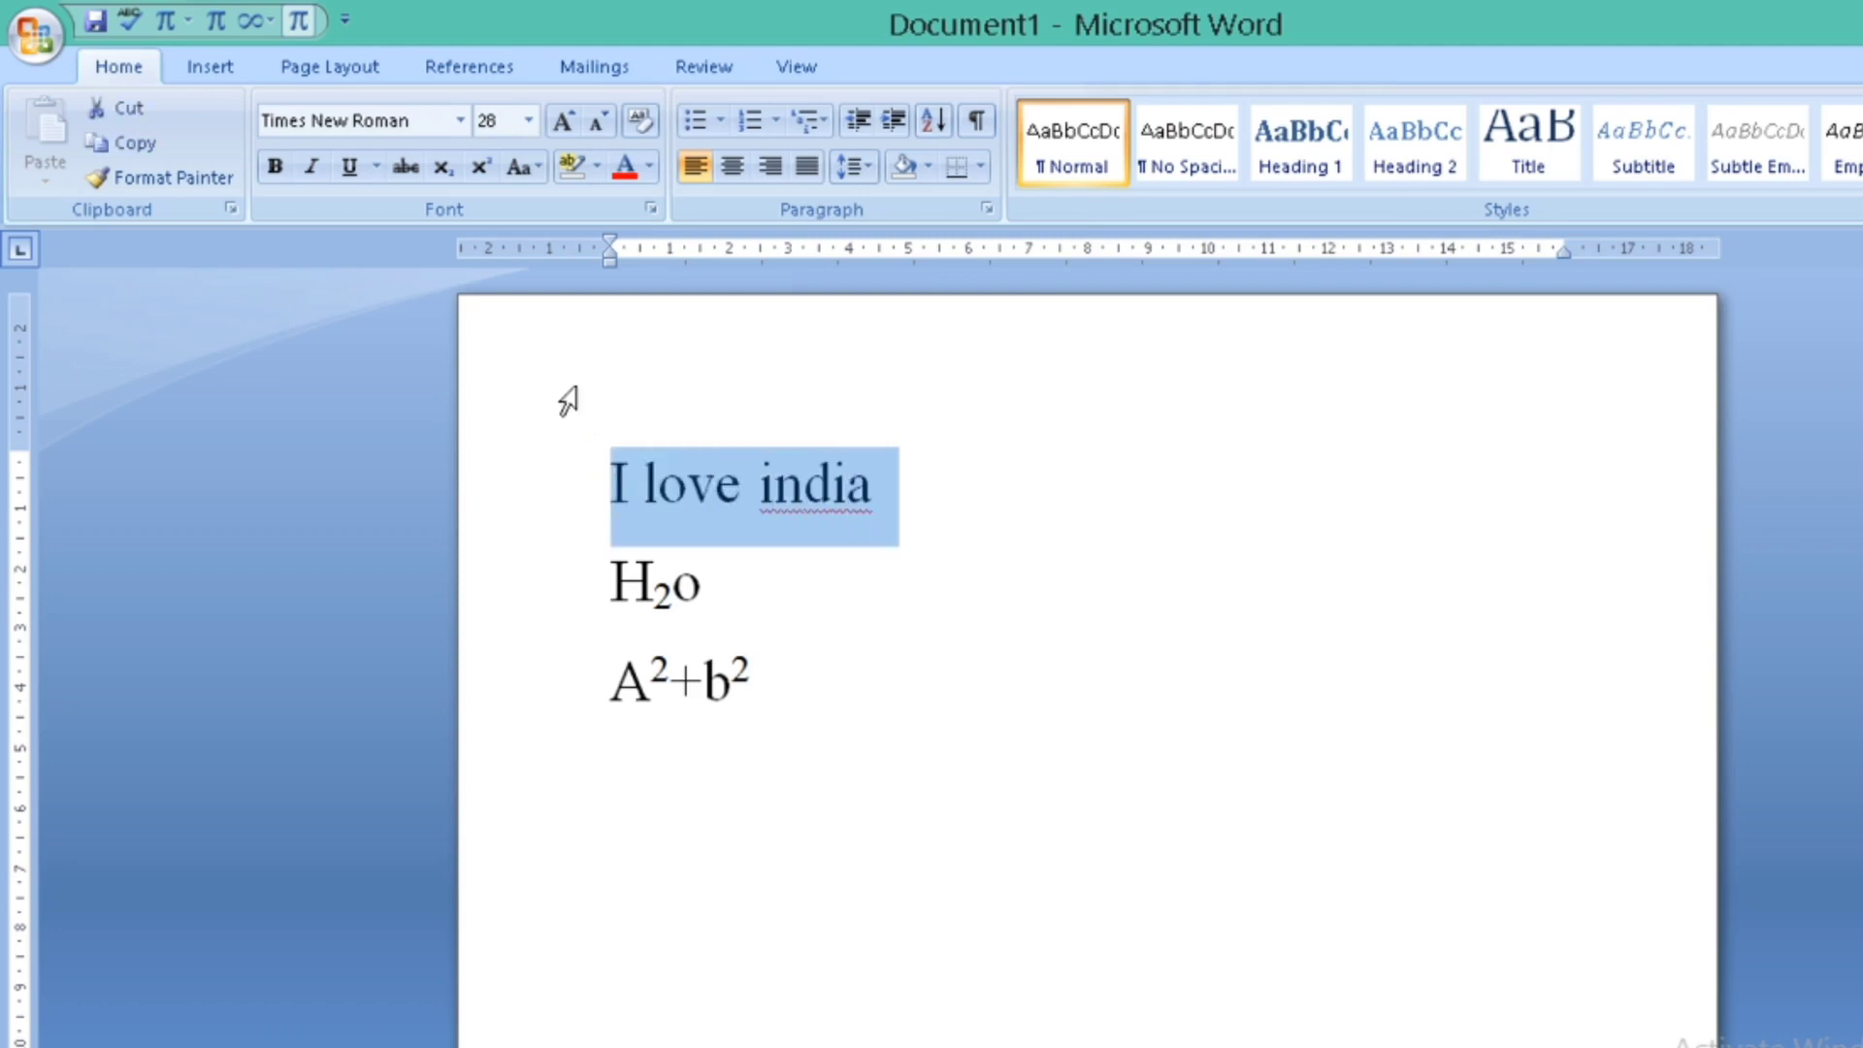
click(598, 167)
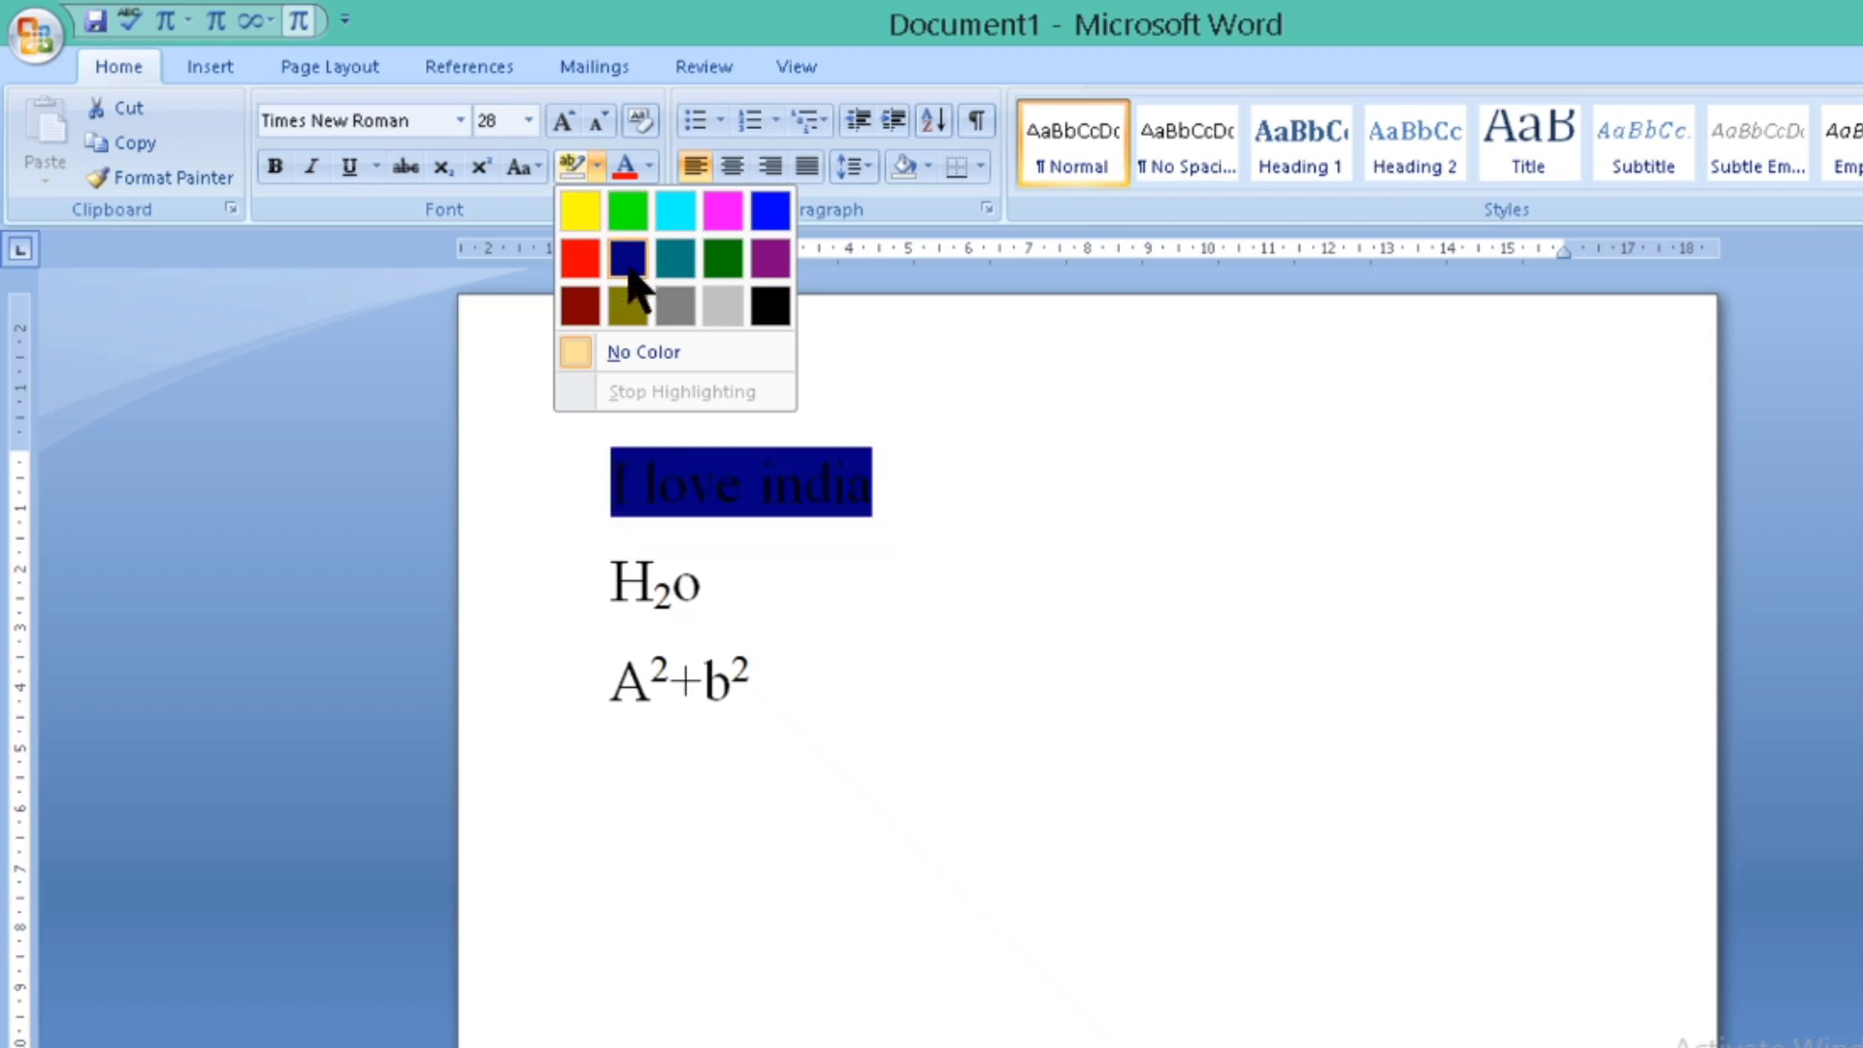
click(571, 218)
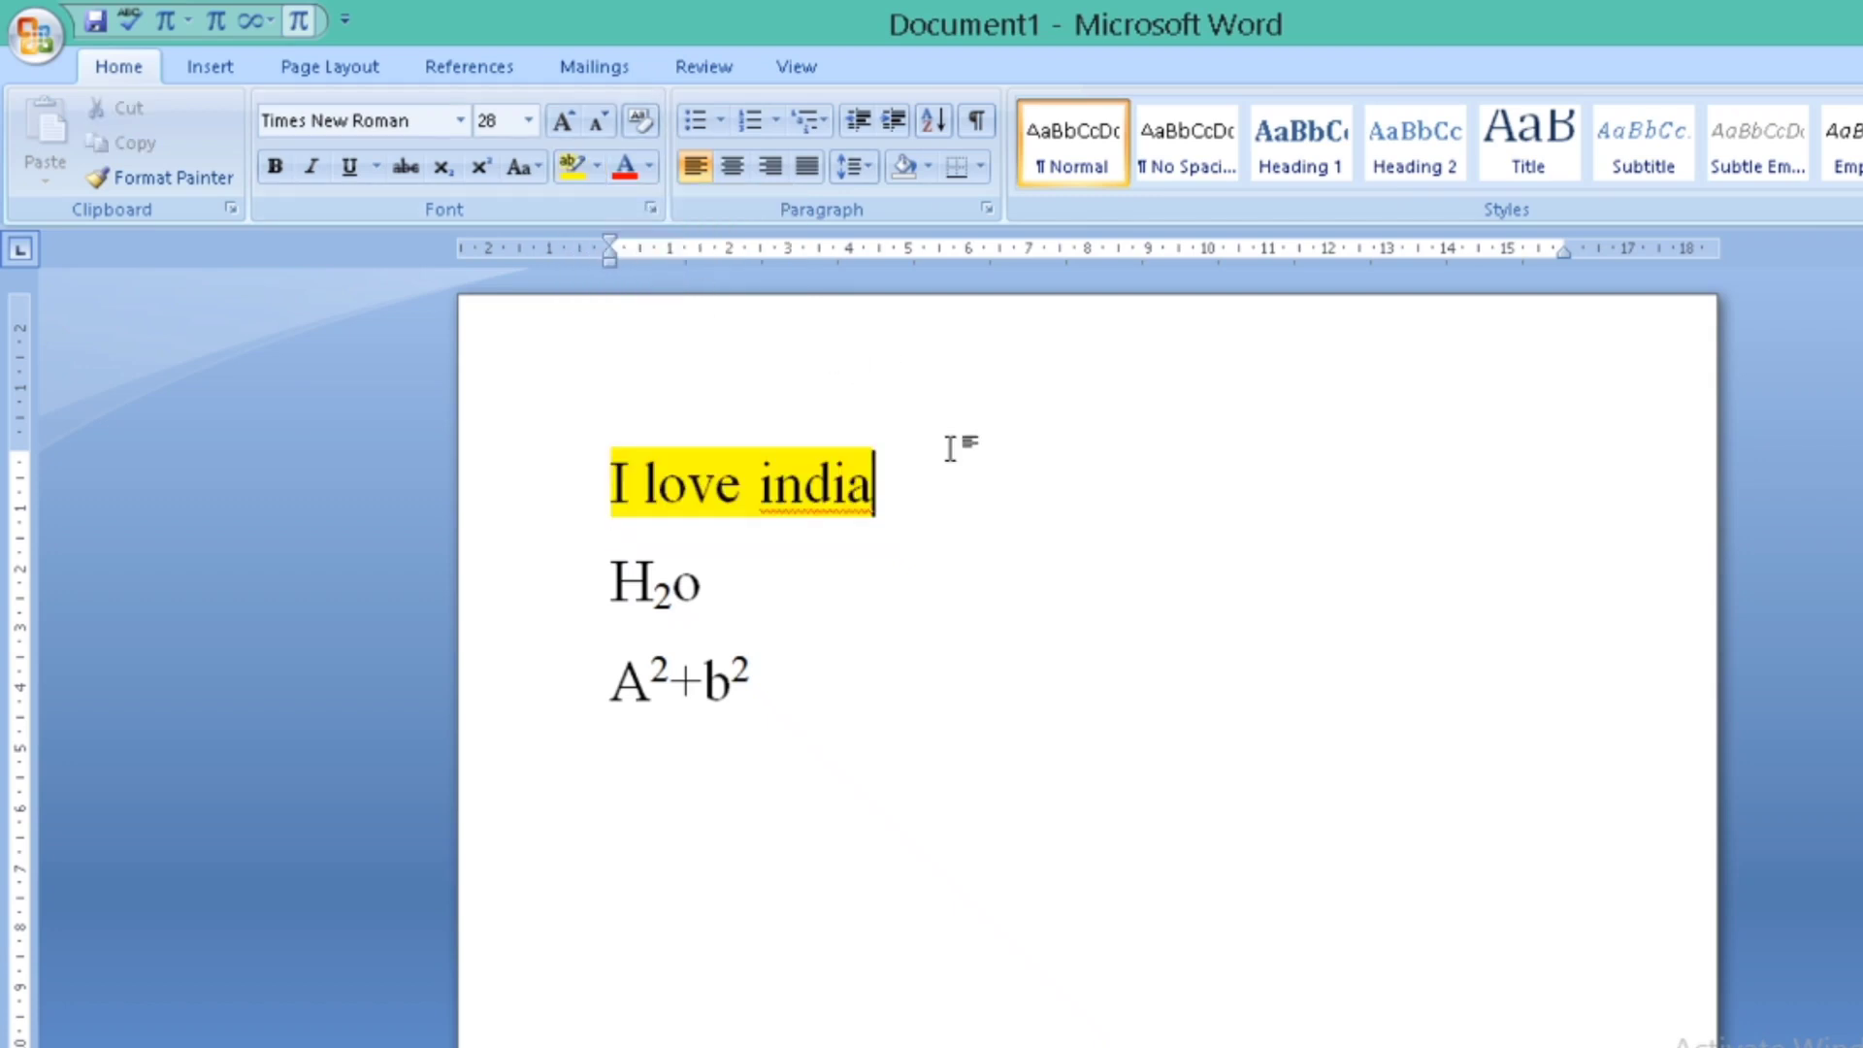
- Change the font color of the H2o and A2+b2 lines to the standard dark blue
key(Down)
click(610, 582)
key(shift+Down)
key(shift+Down)
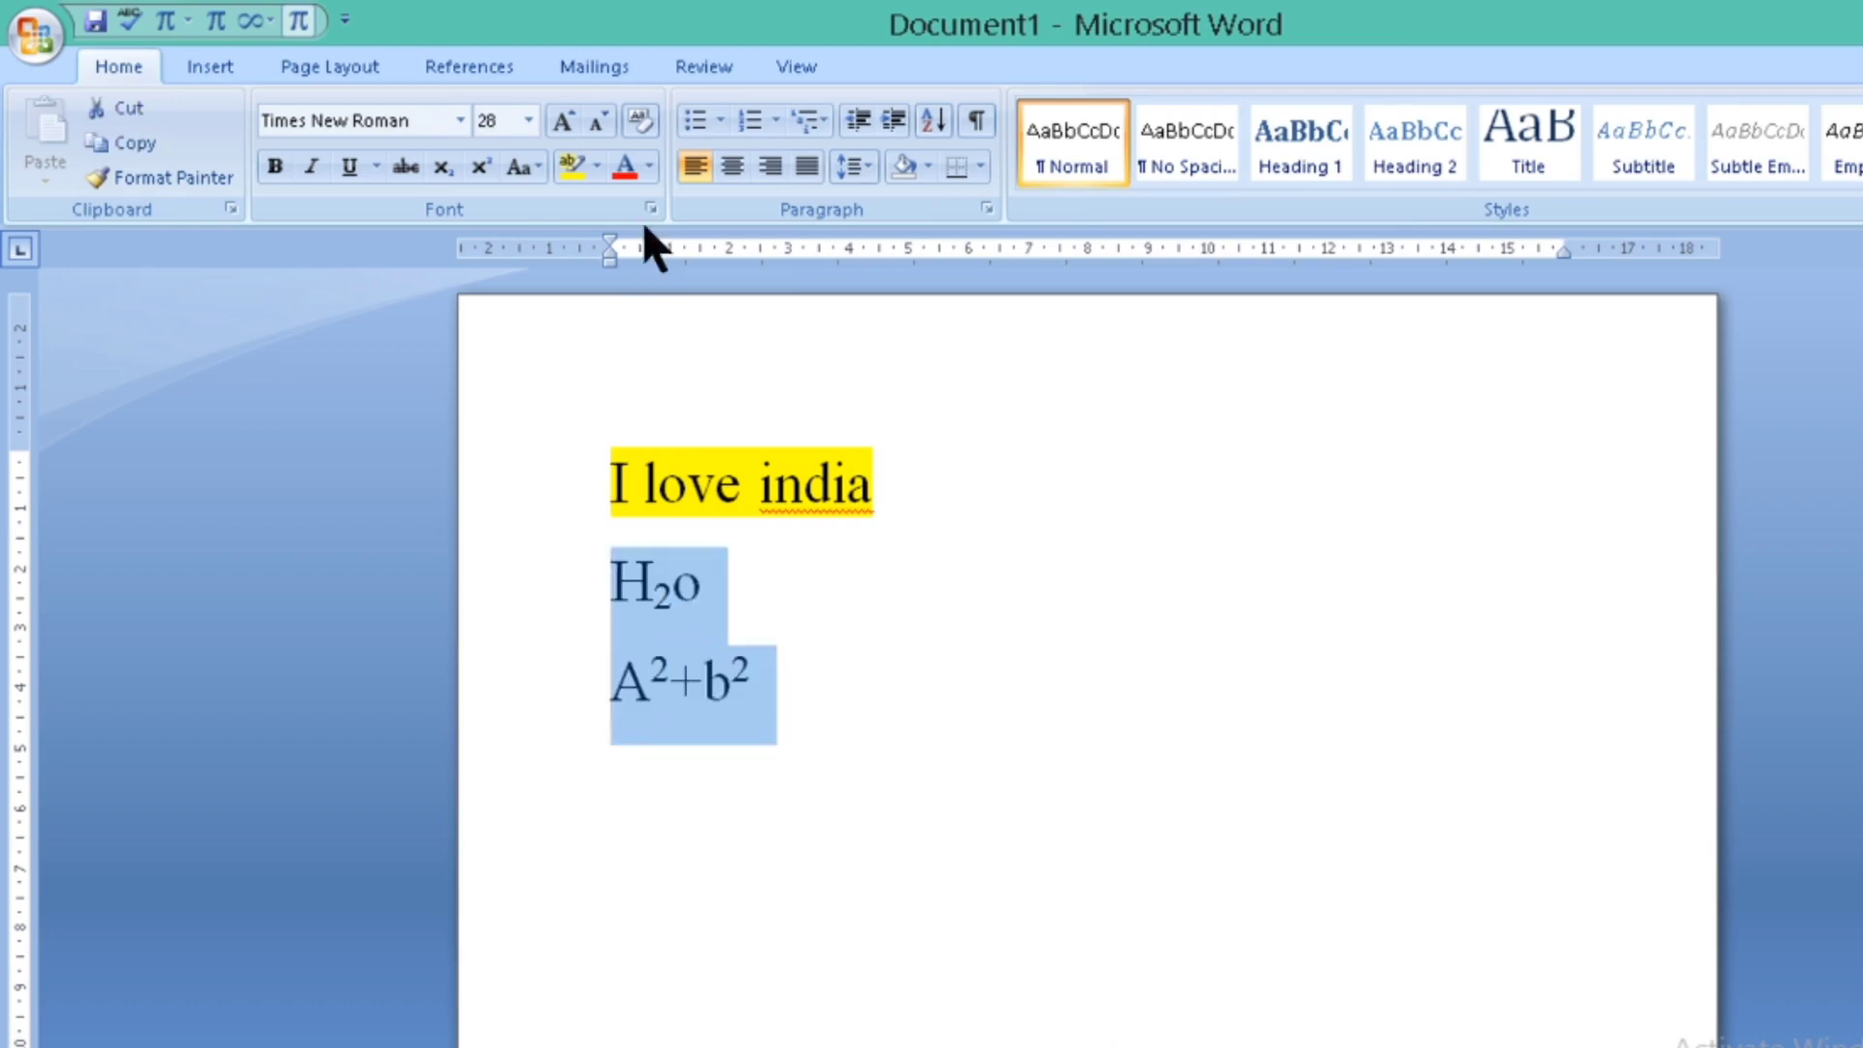
click(649, 167)
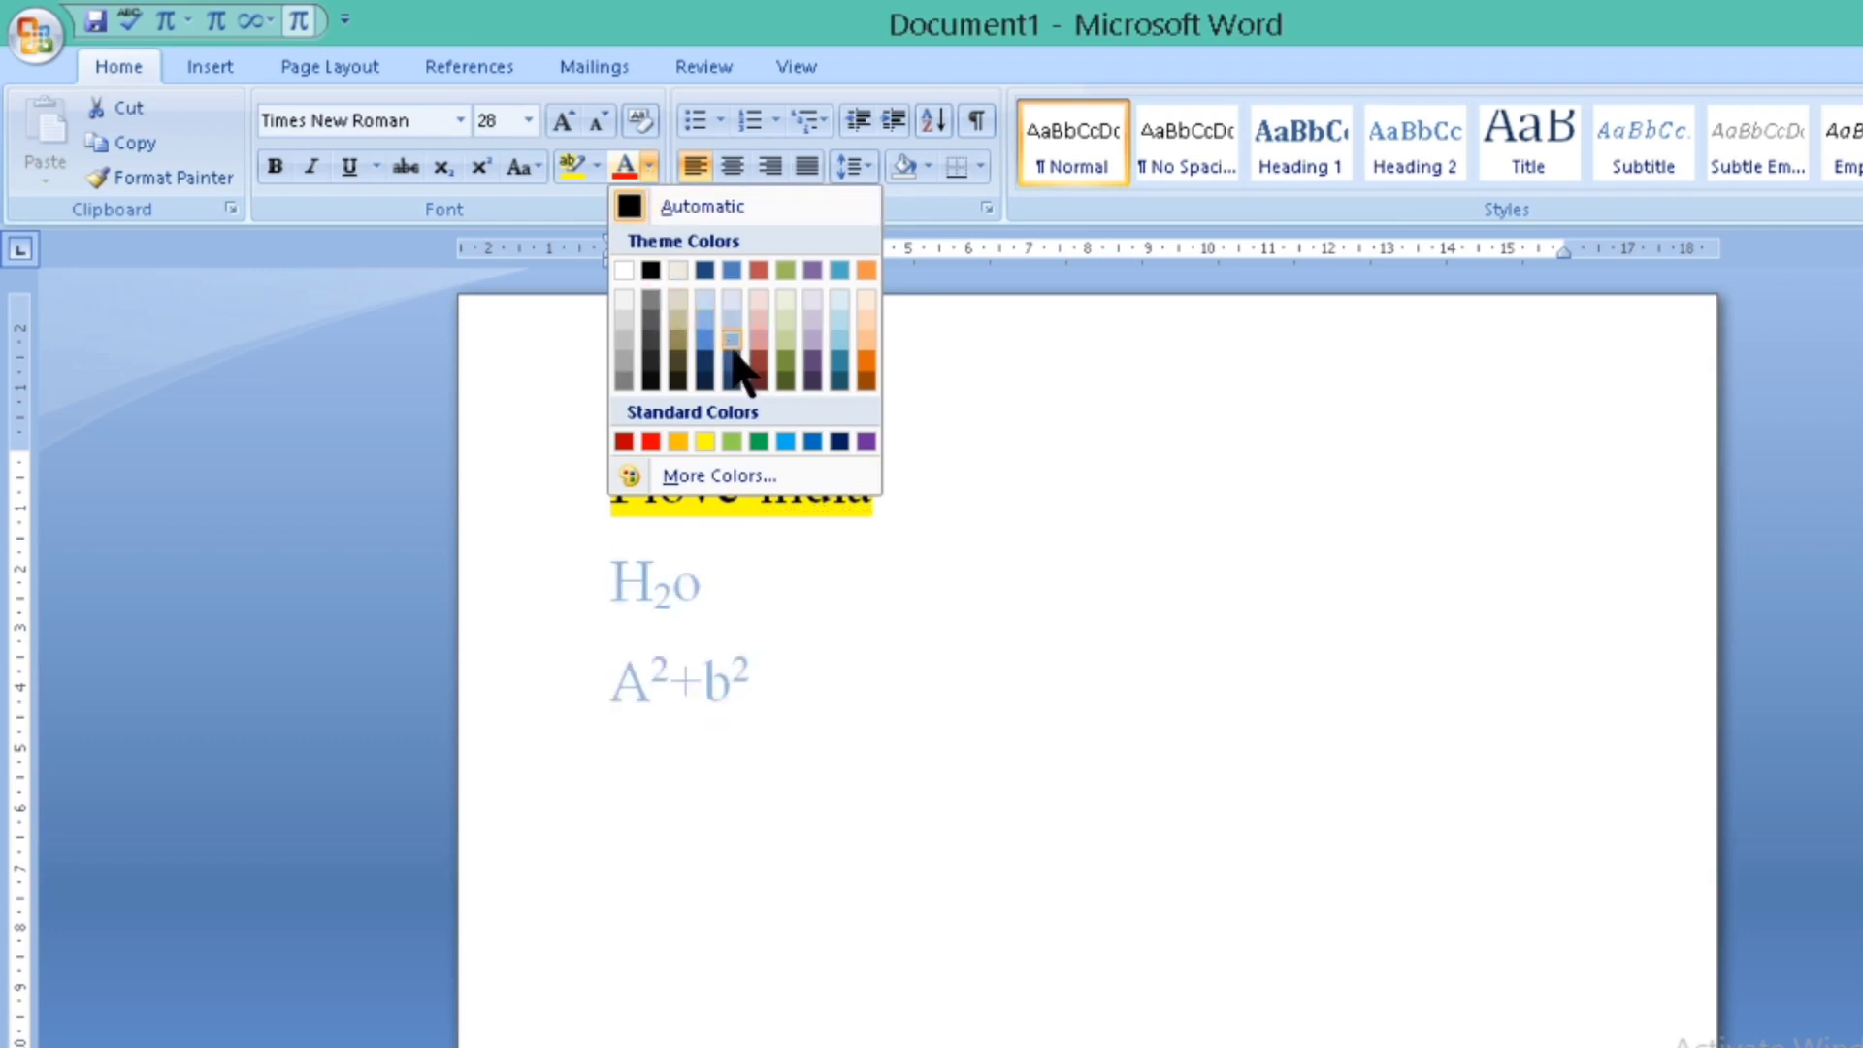
click(838, 444)
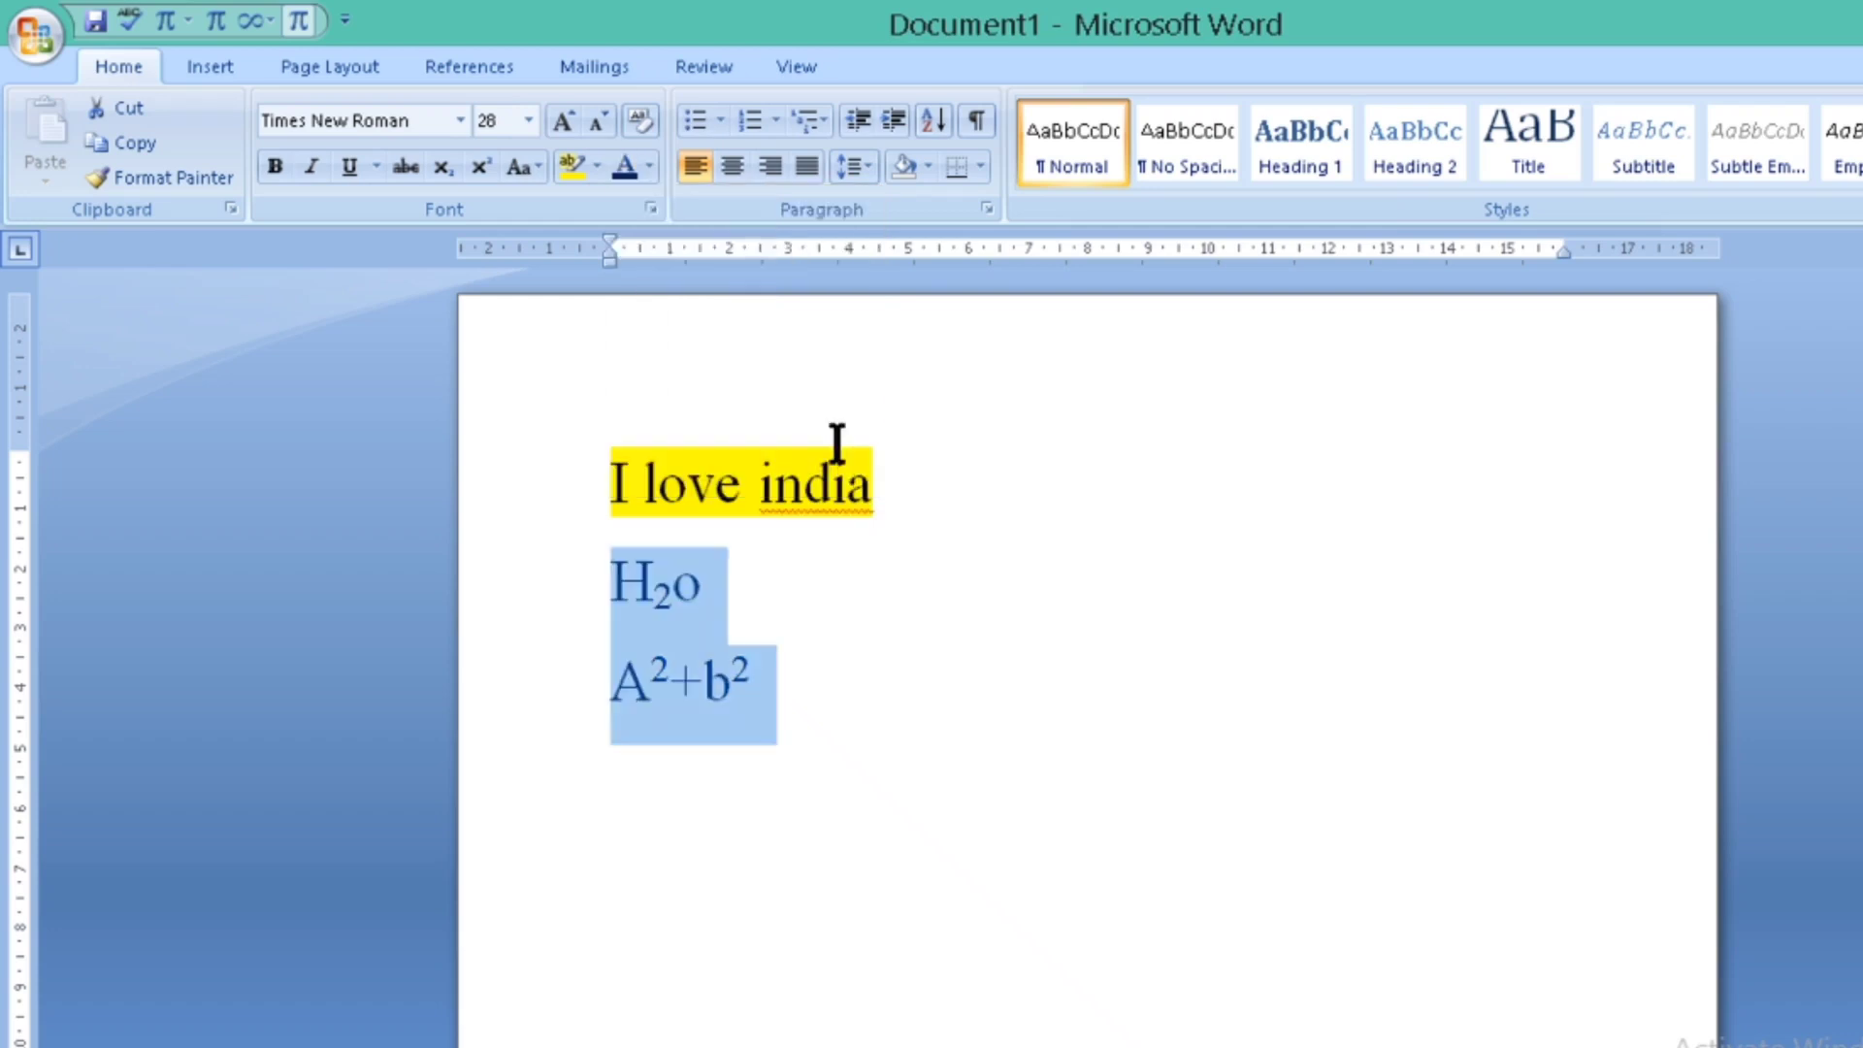
click(845, 643)
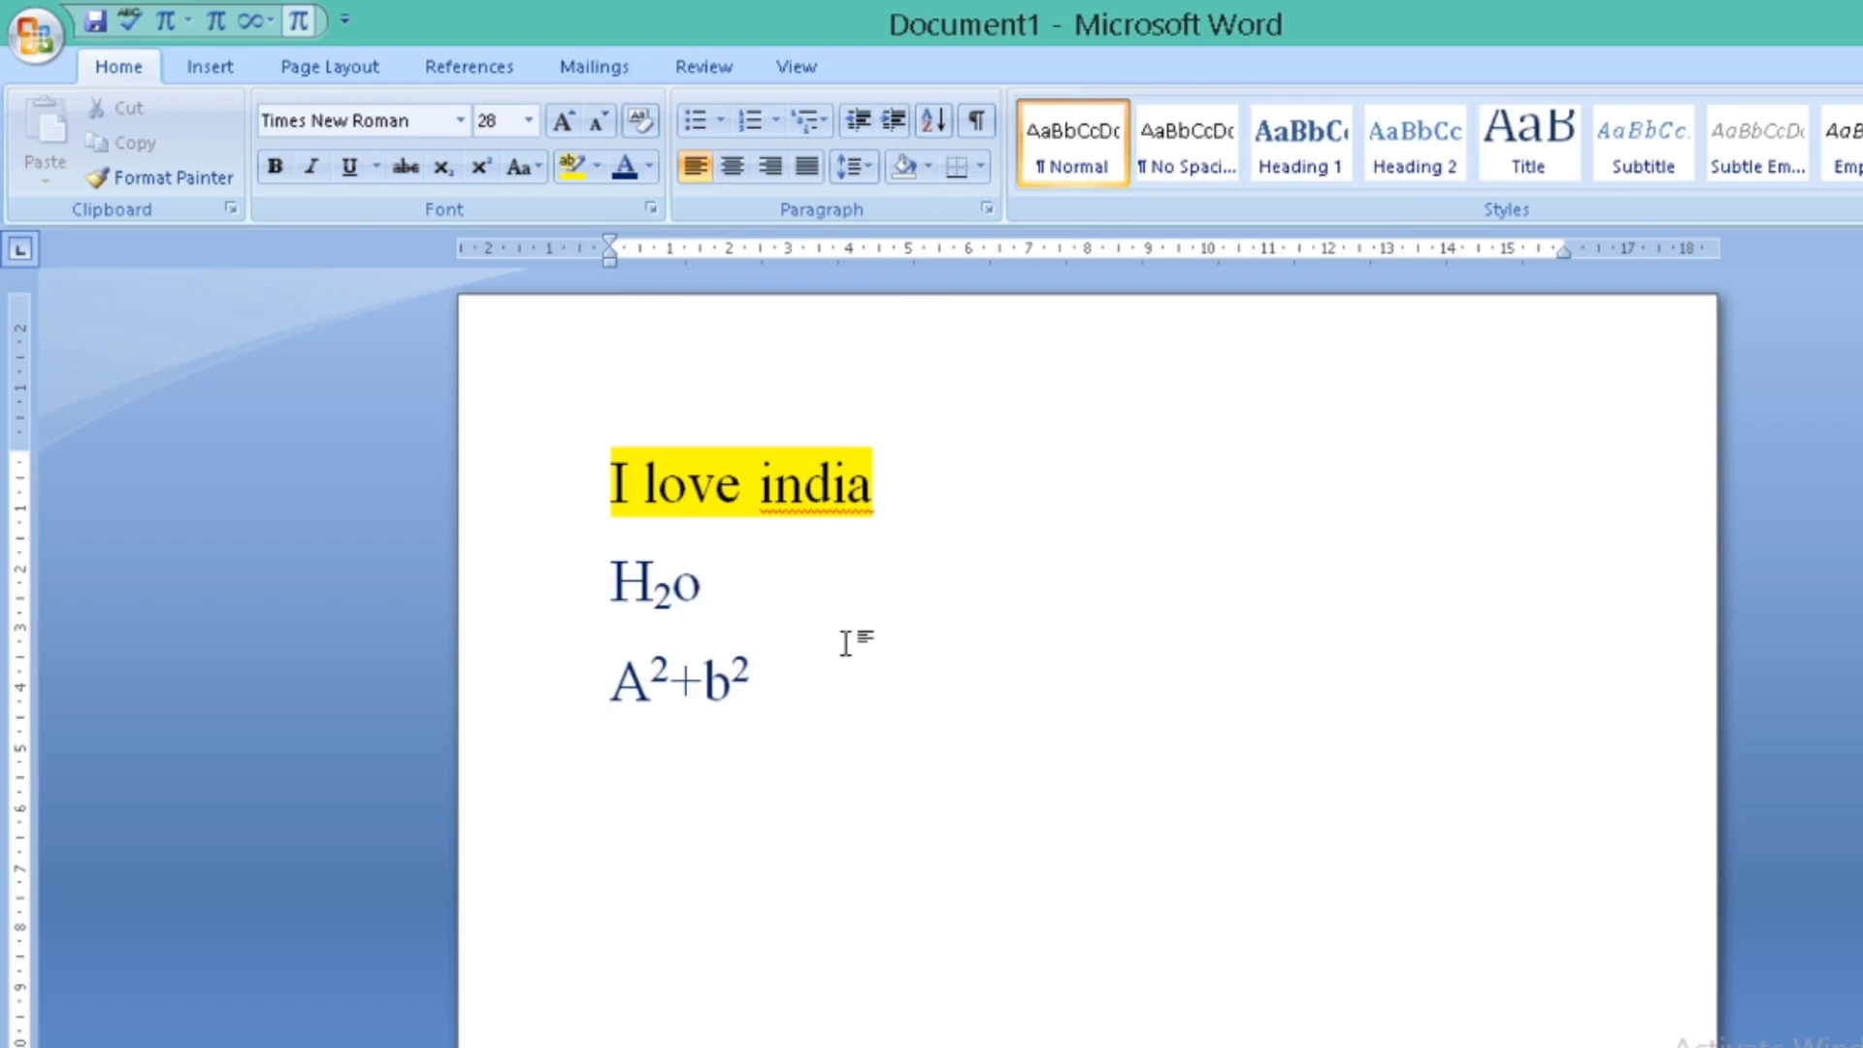
- Make the H2o and A2+b2 lines bold, italic and underlined
click(615, 579)
key(shift+Down)
key(shift+Down)
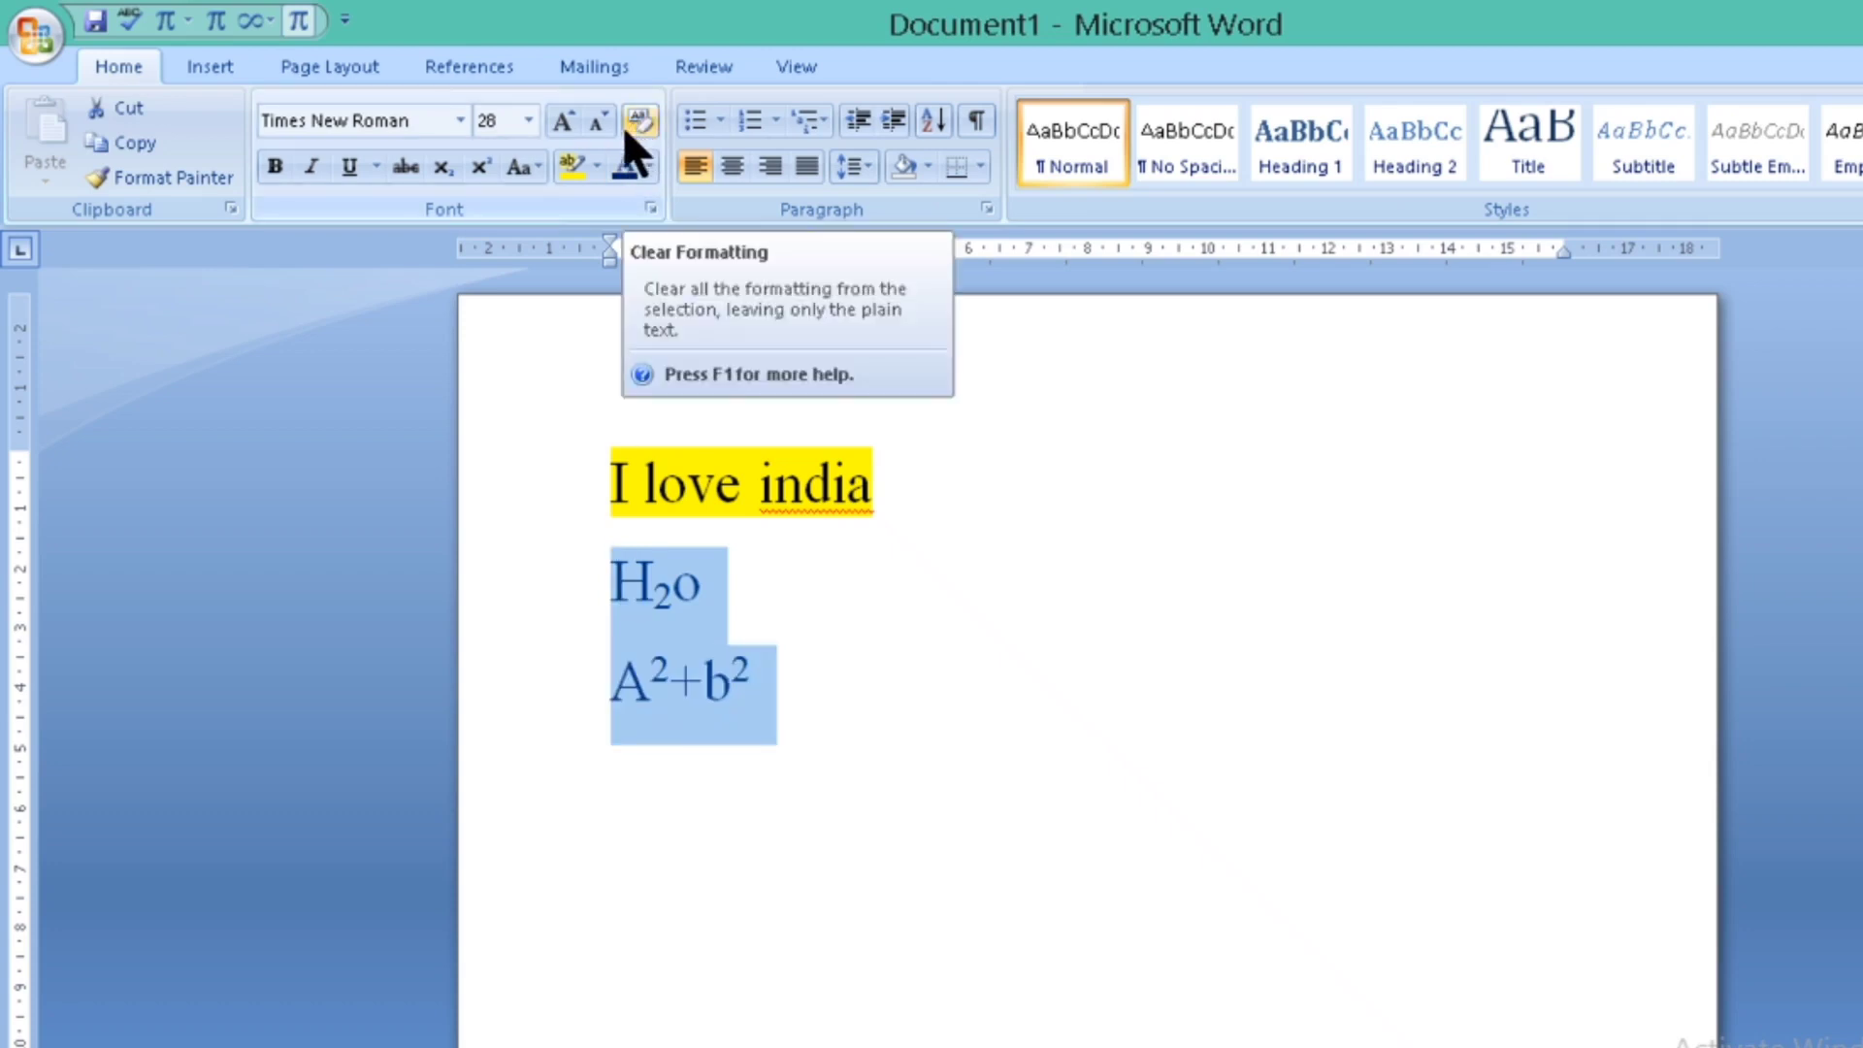
click(276, 167)
click(310, 165)
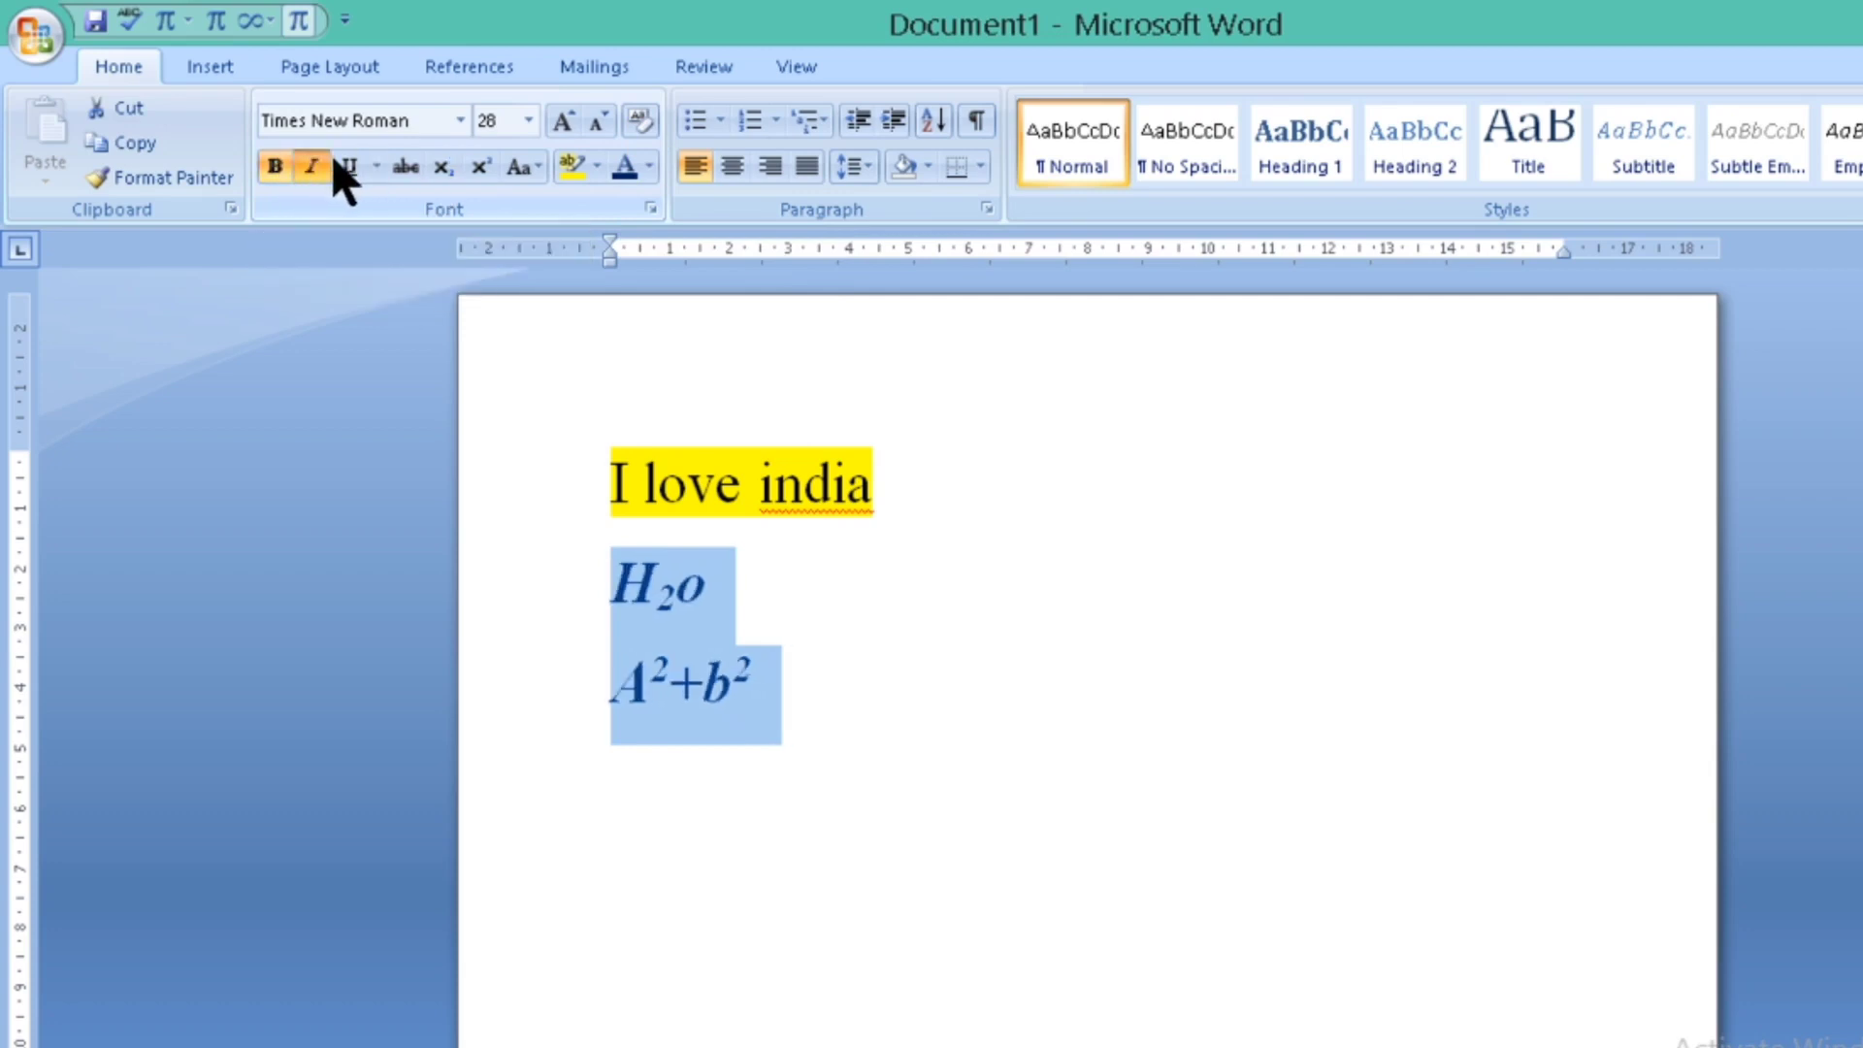
click(351, 167)
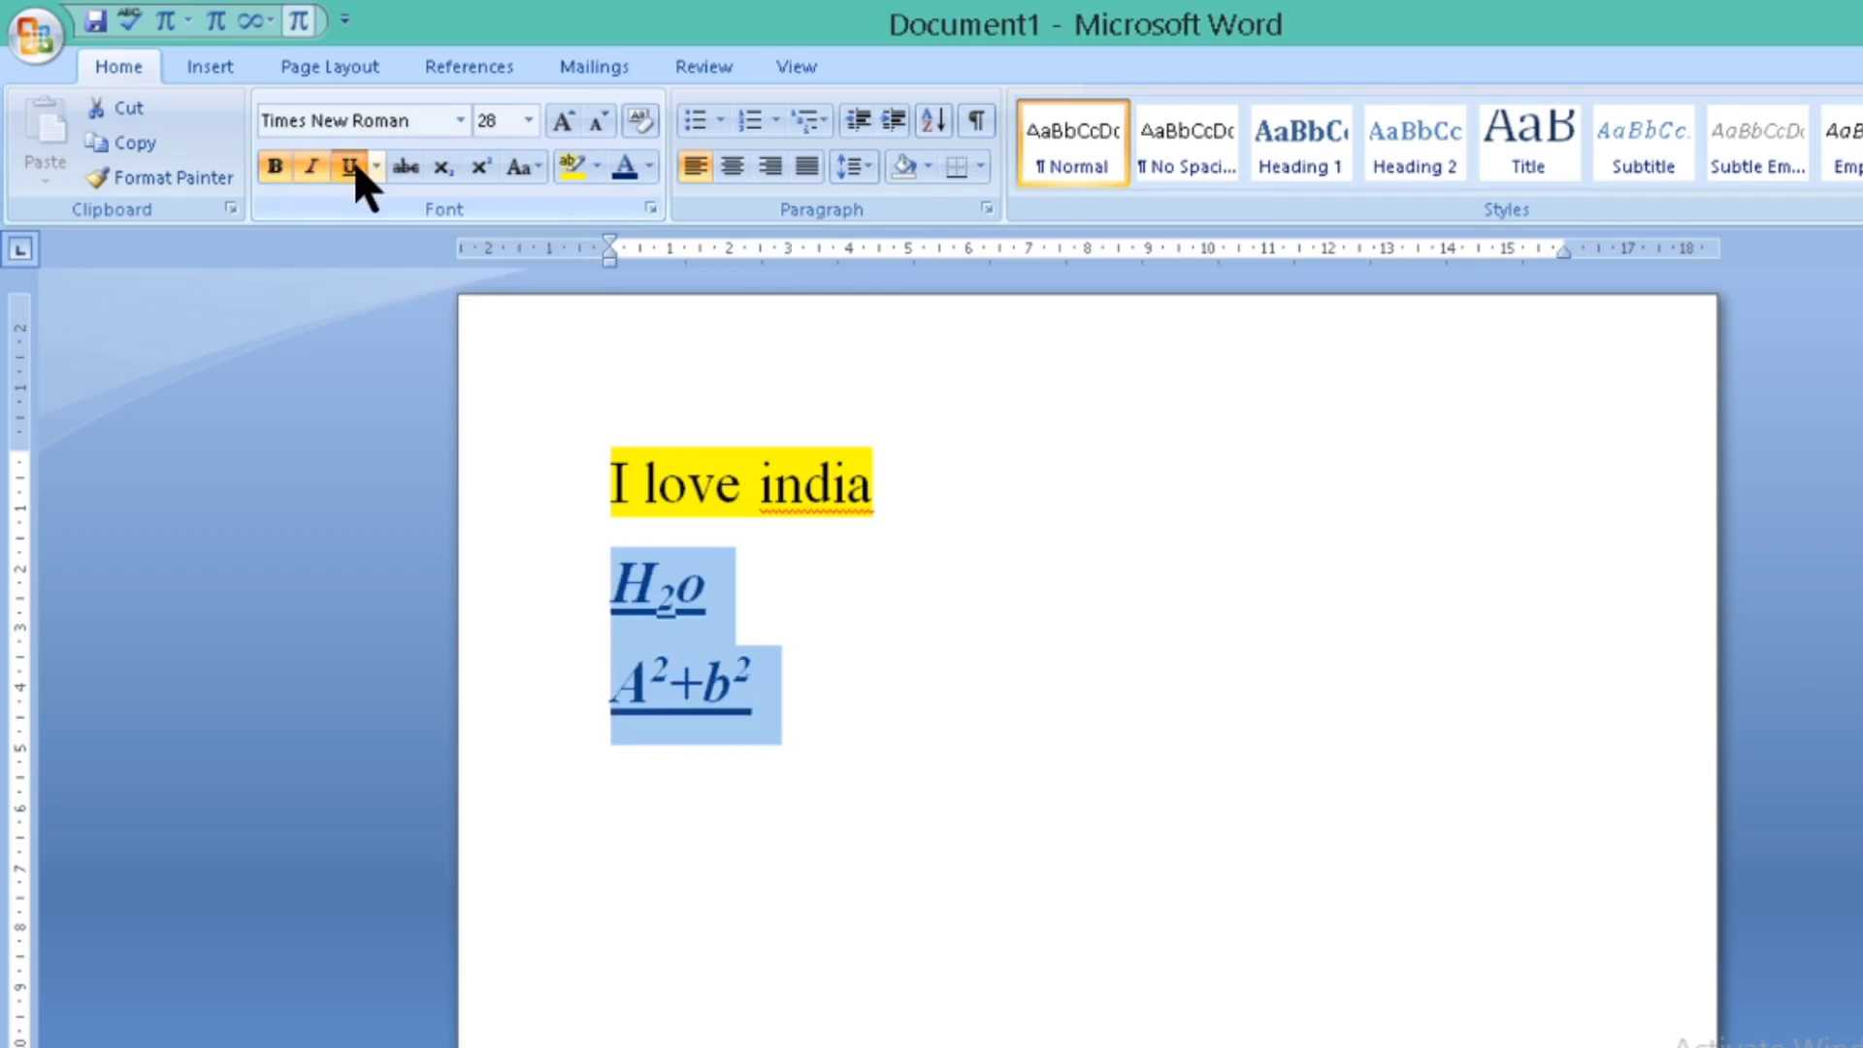
click(855, 636)
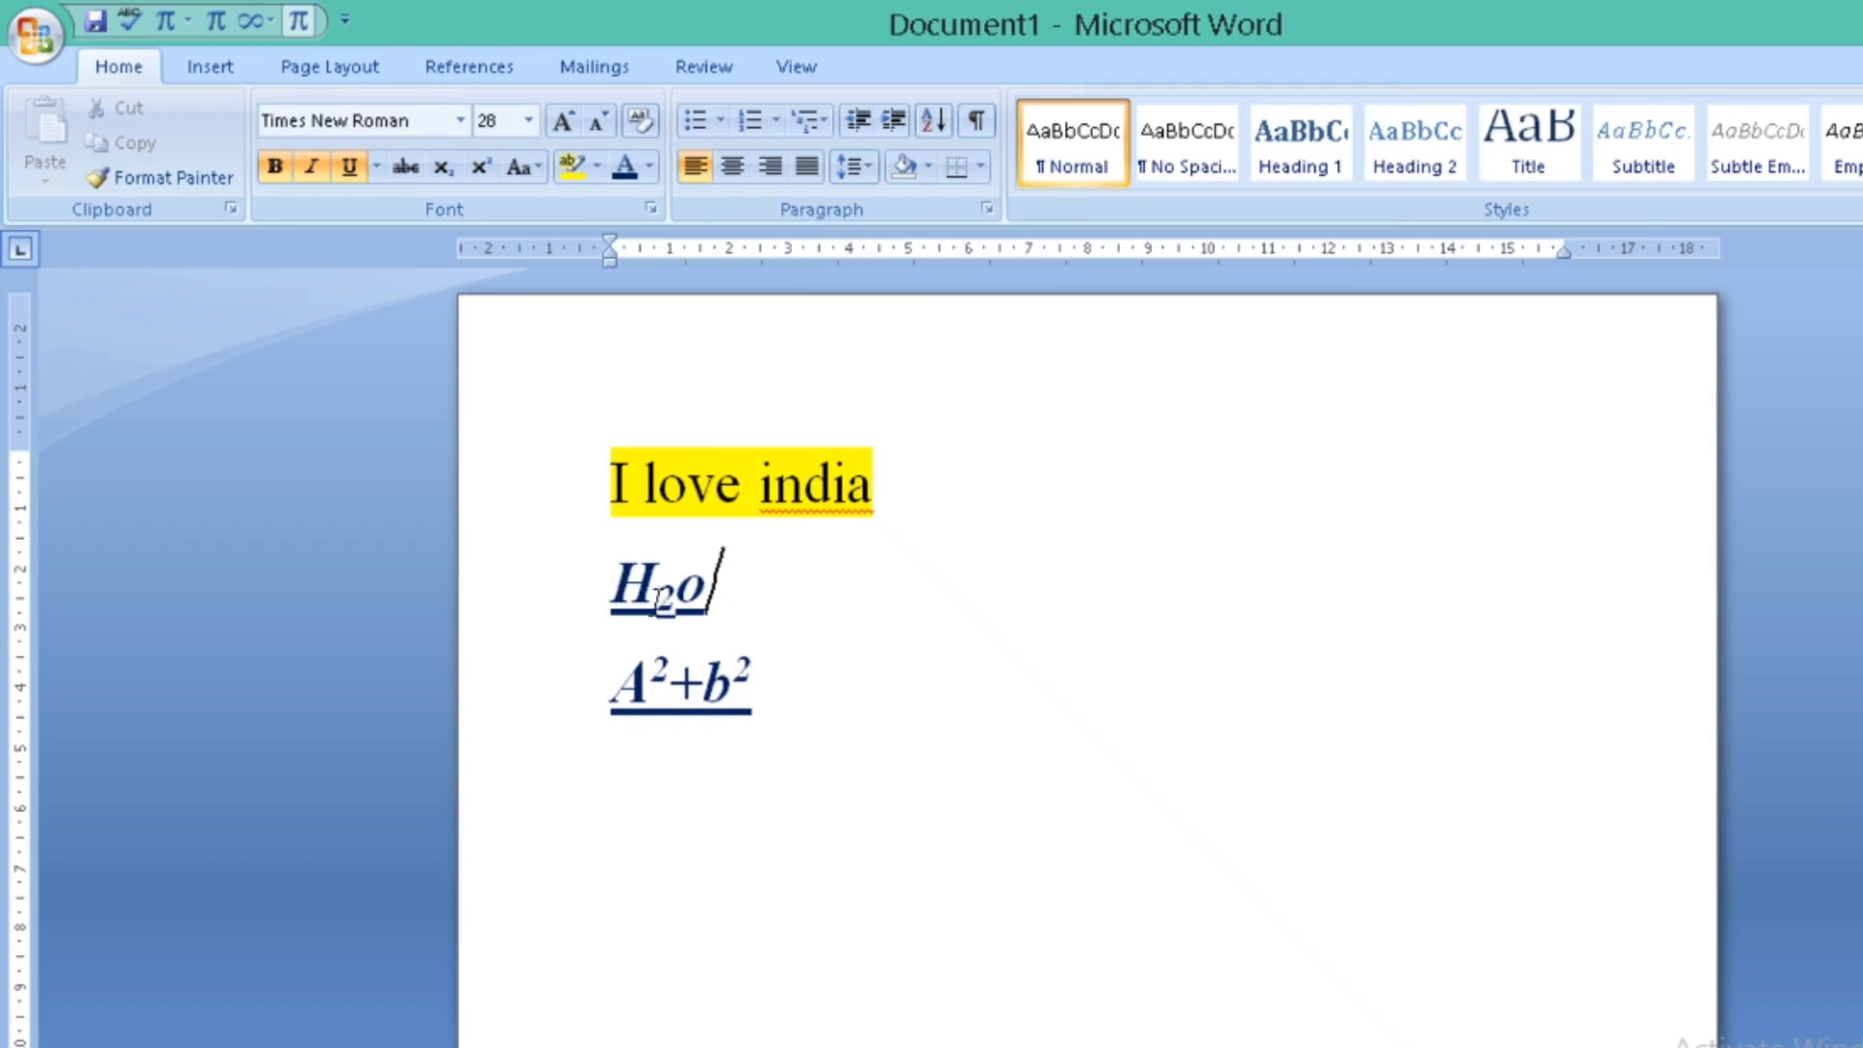
- Clear all formatting from the three lines of text and deselect them
click(610, 581)
click(609, 482)
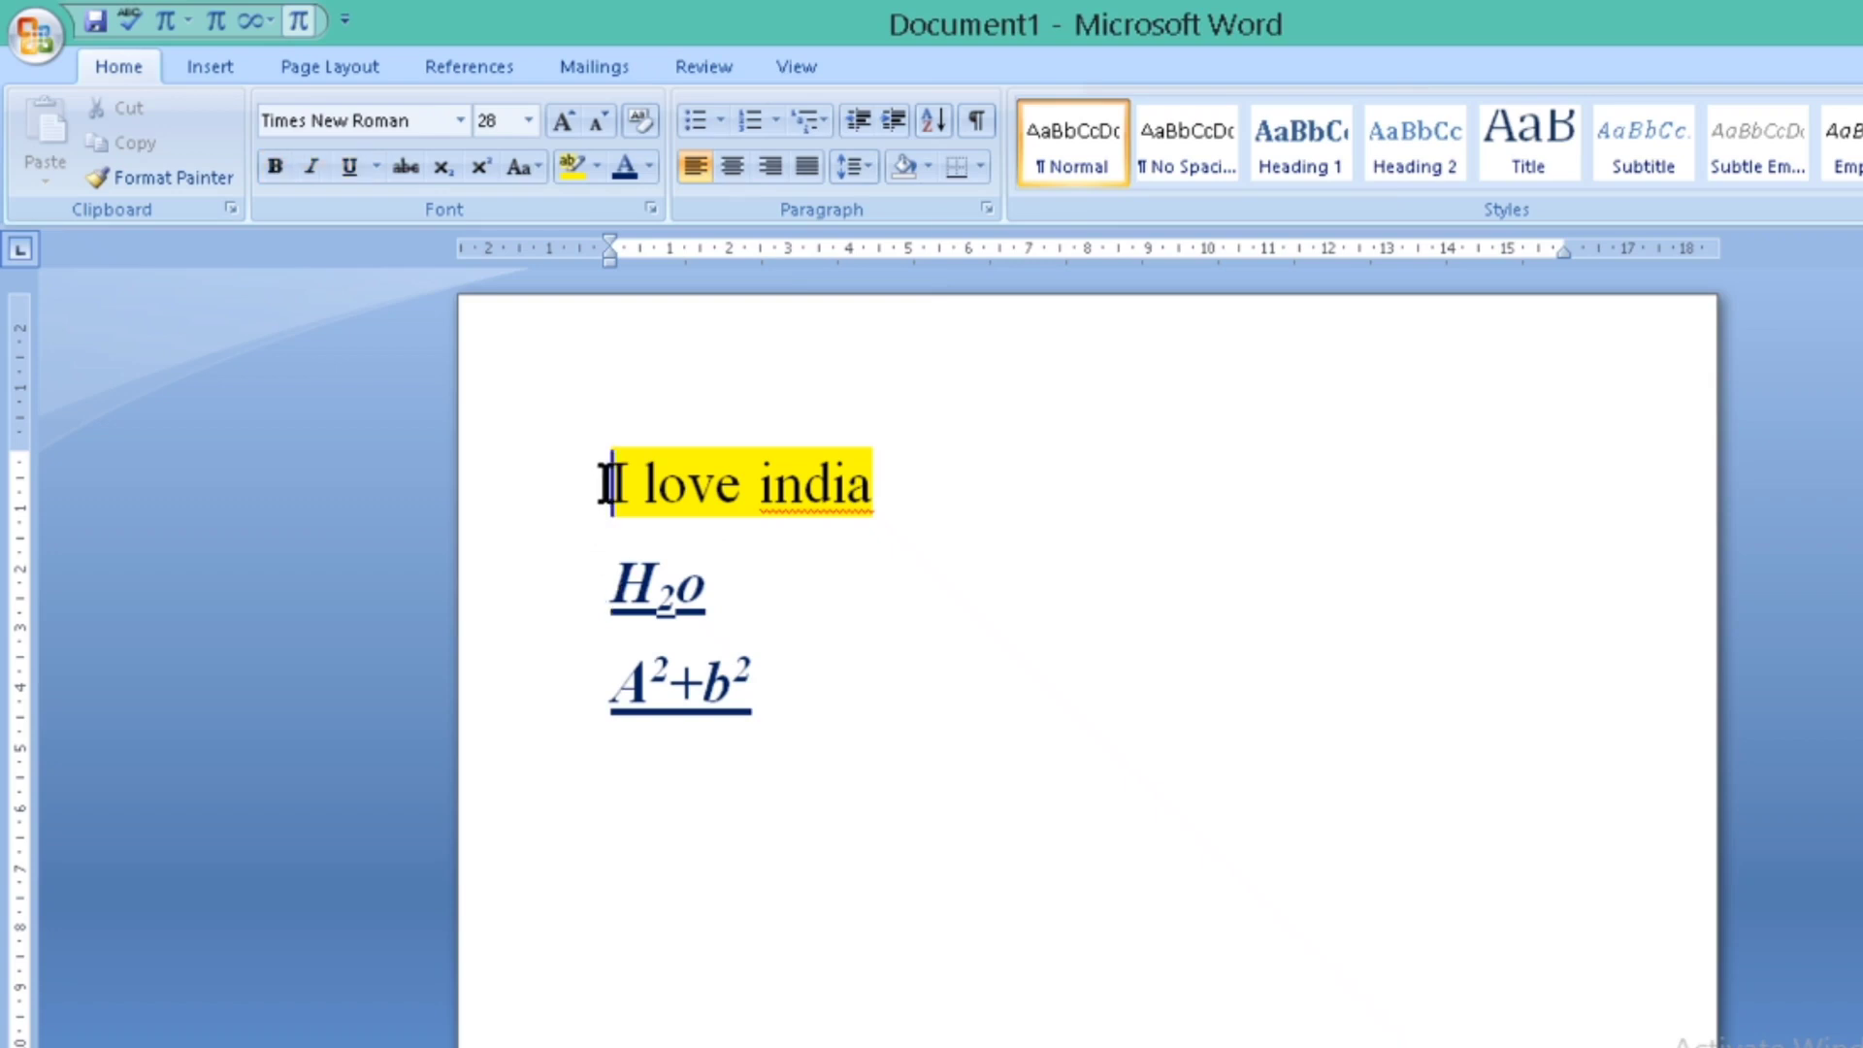
key(shift+Down)
key(shift+Down)
key(shift+Down)
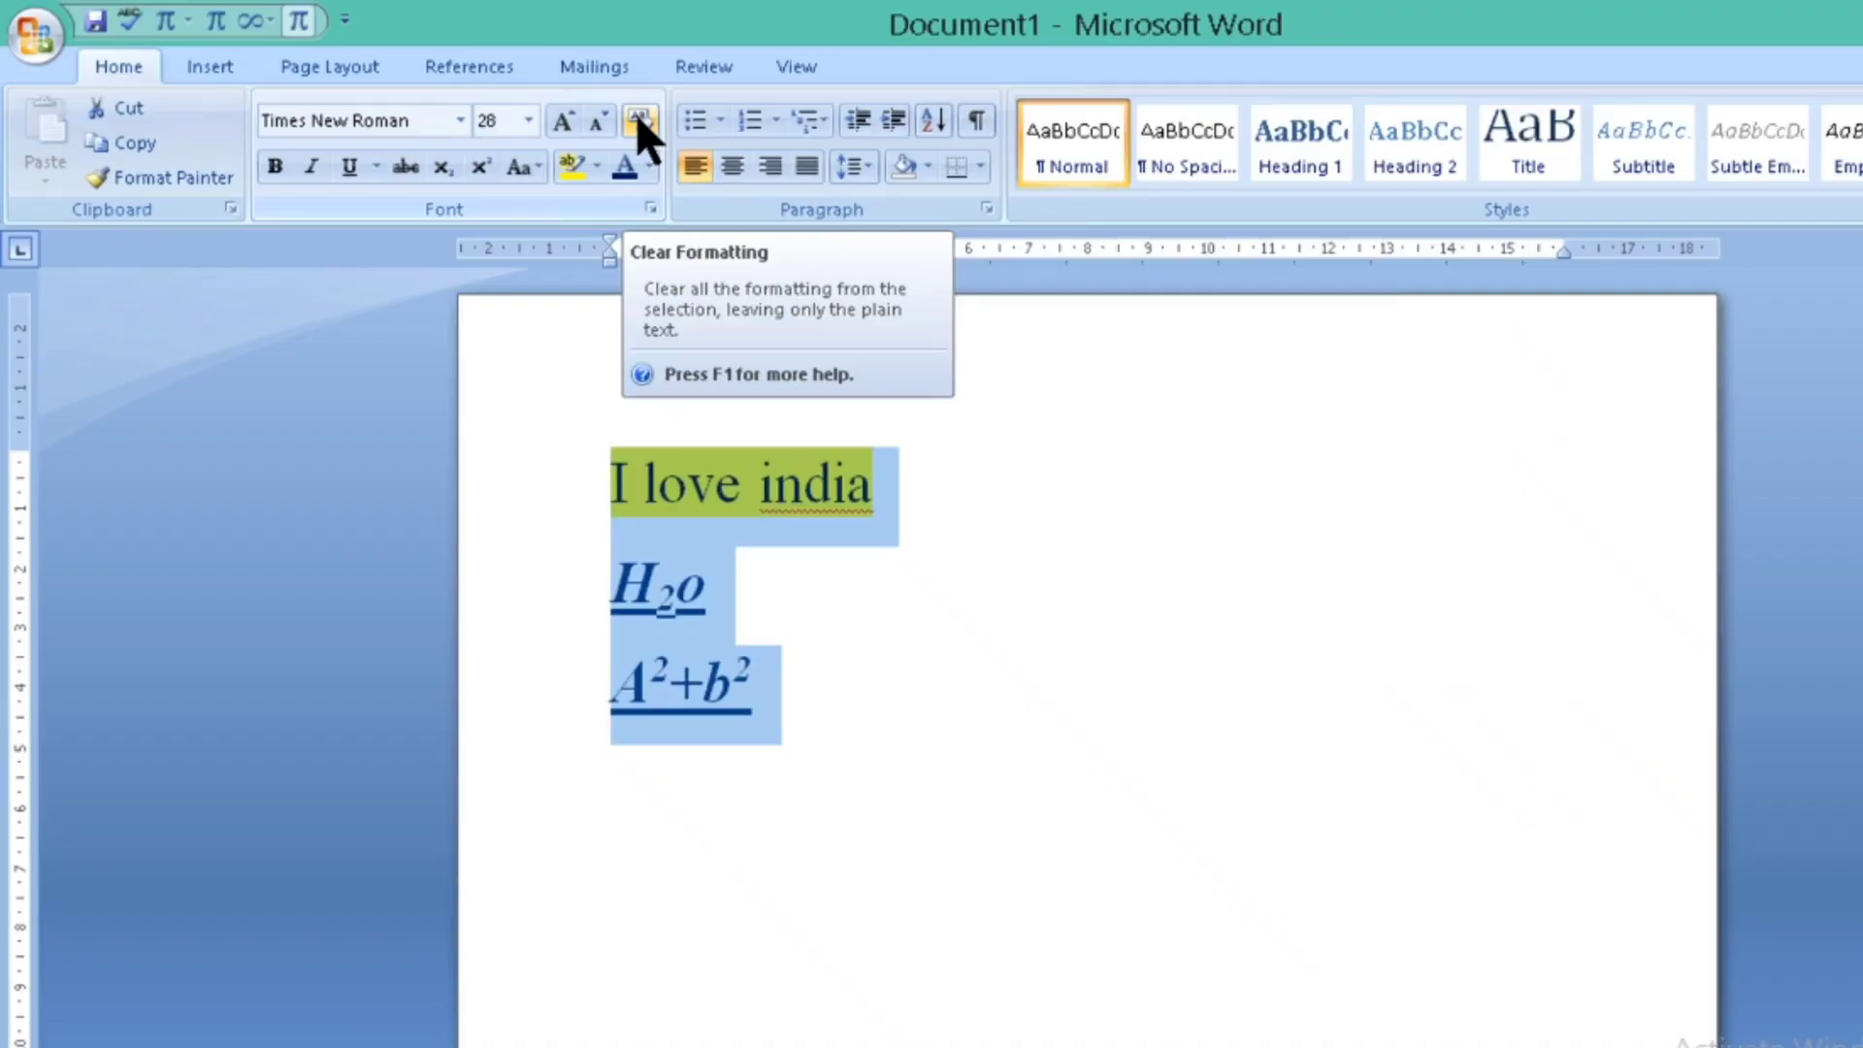
click(637, 117)
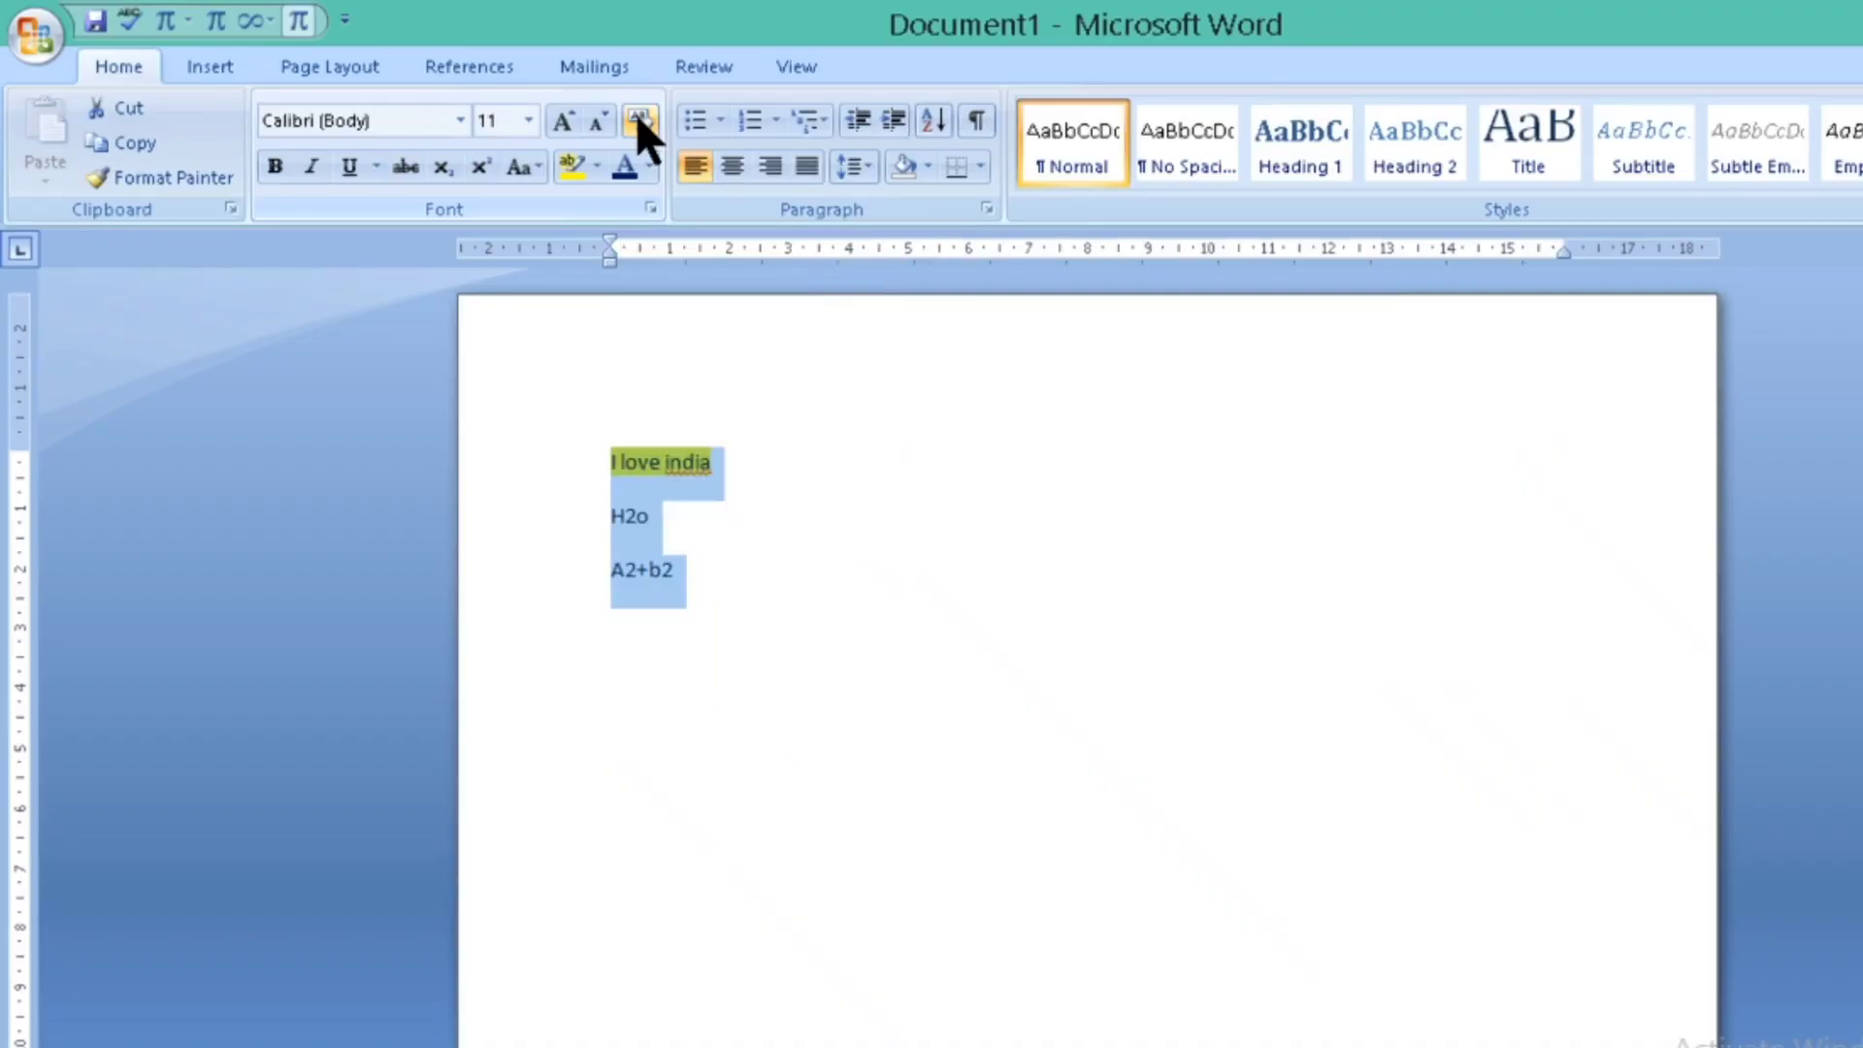
click(744, 522)
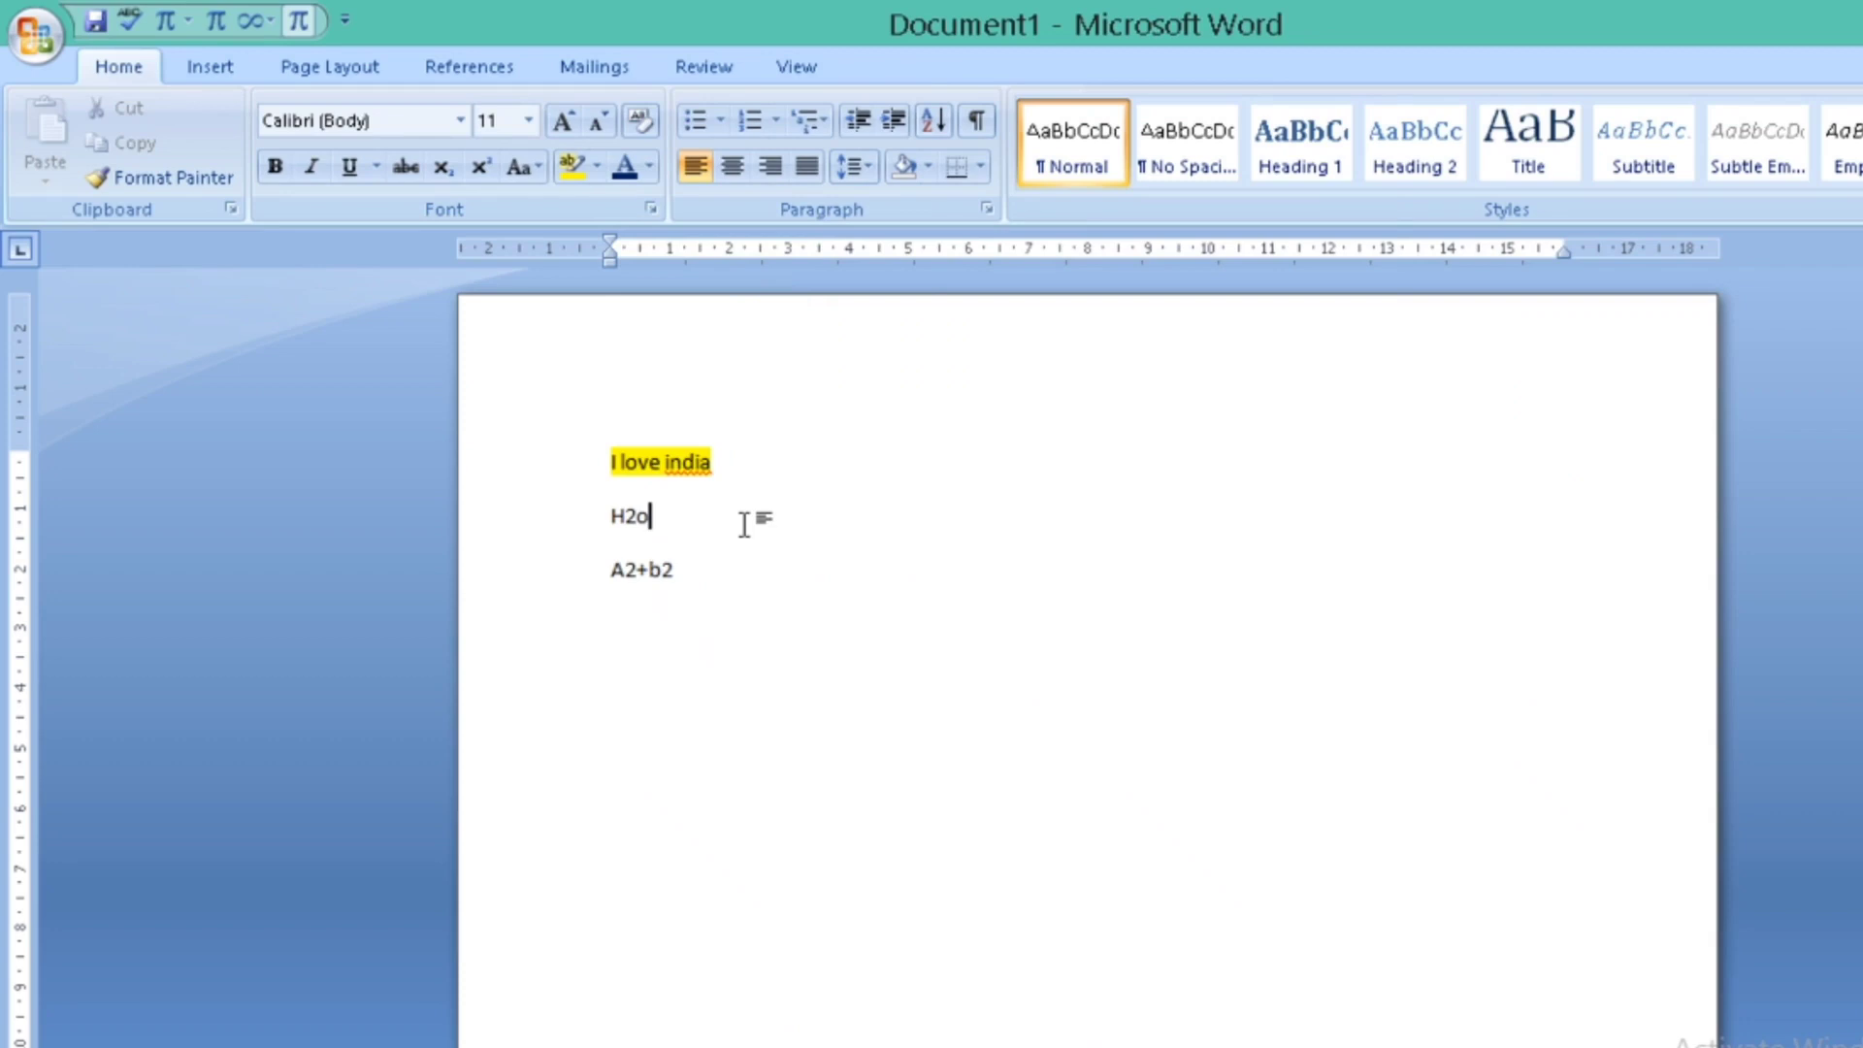